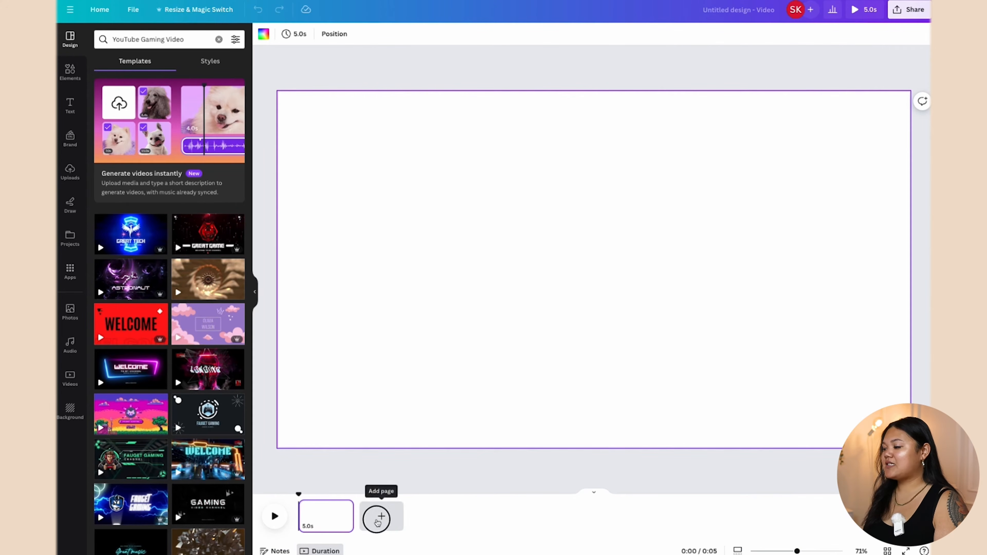
# Step: Add page 2, then trim page 1 to 8.0s and page 2 to 7.0s for a 15-second video
pyautogui.click(378, 517)
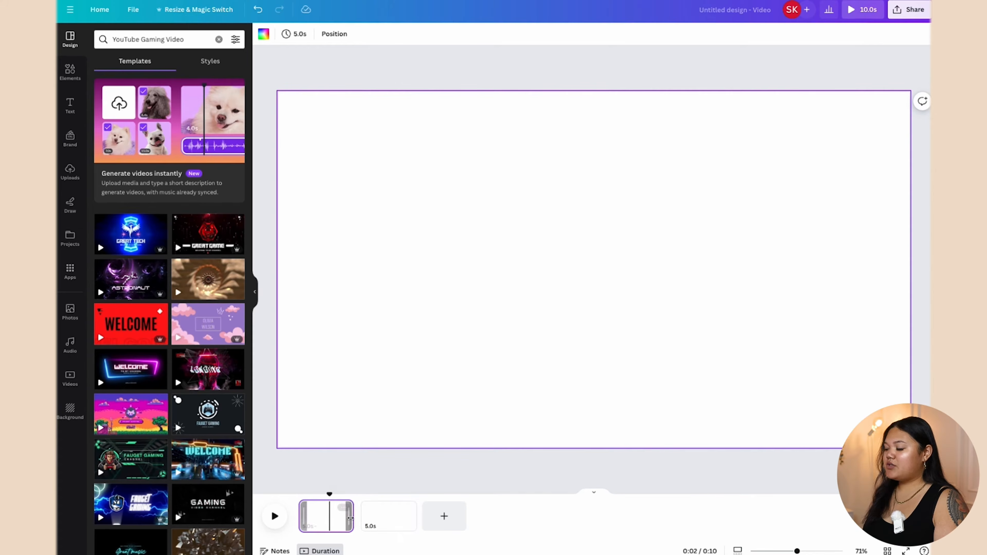
pyautogui.moveTo(352, 516); pyautogui.dragTo(386, 514)
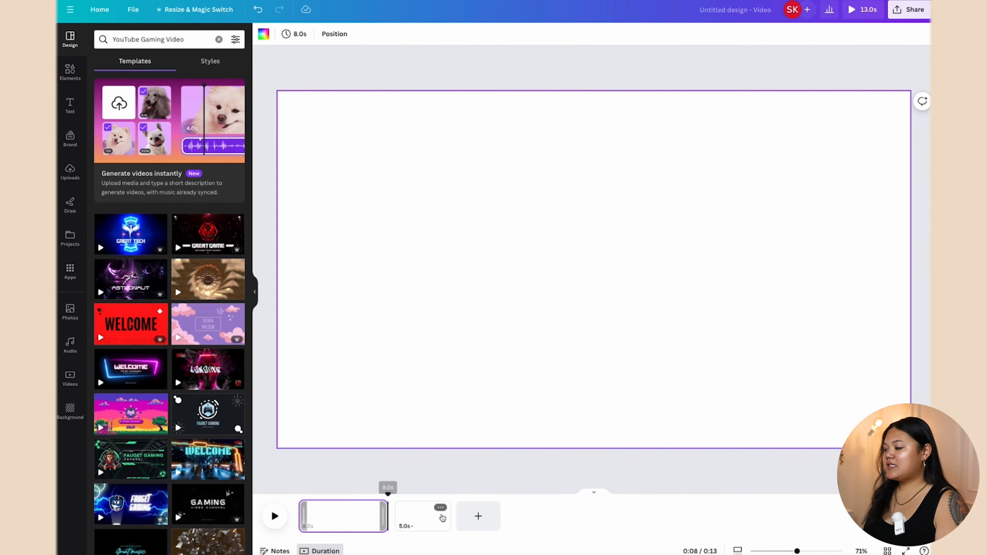
pyautogui.click(423, 517)
pyautogui.moveTo(450, 515); pyautogui.dragTo(468, 525)
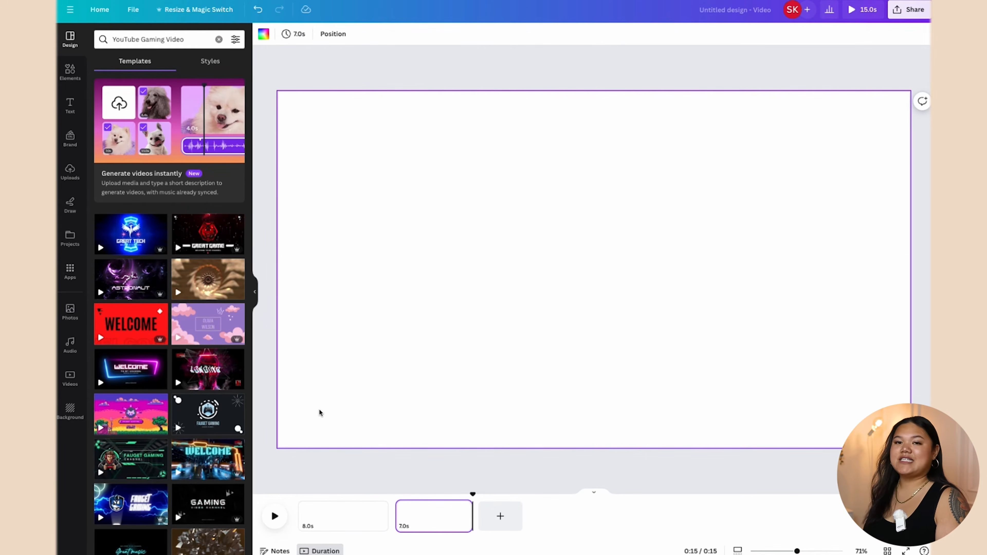
pyautogui.click(342, 509)
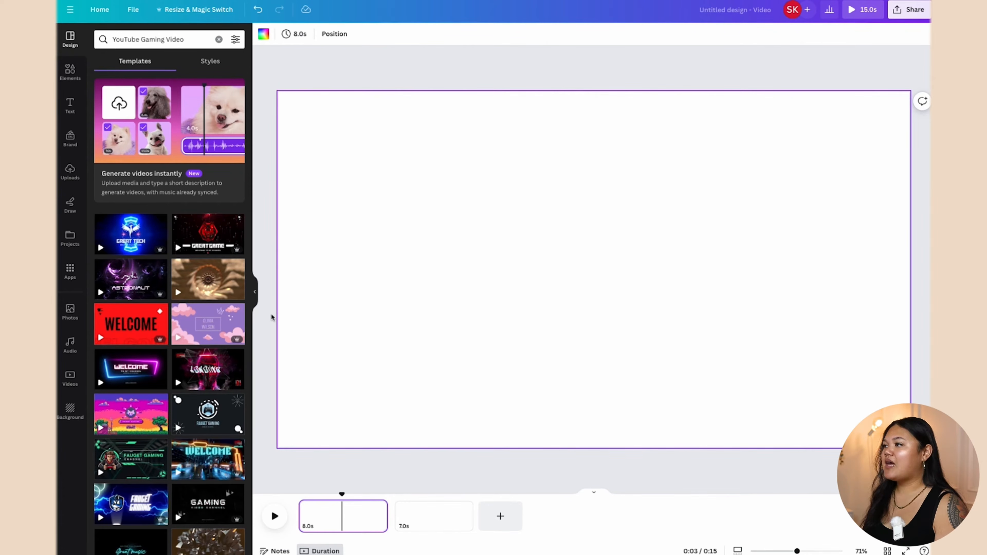
# Step: Clear the old template search and search Elements for 'beige background'
pyautogui.click(219, 40)
pyautogui.click(70, 72)
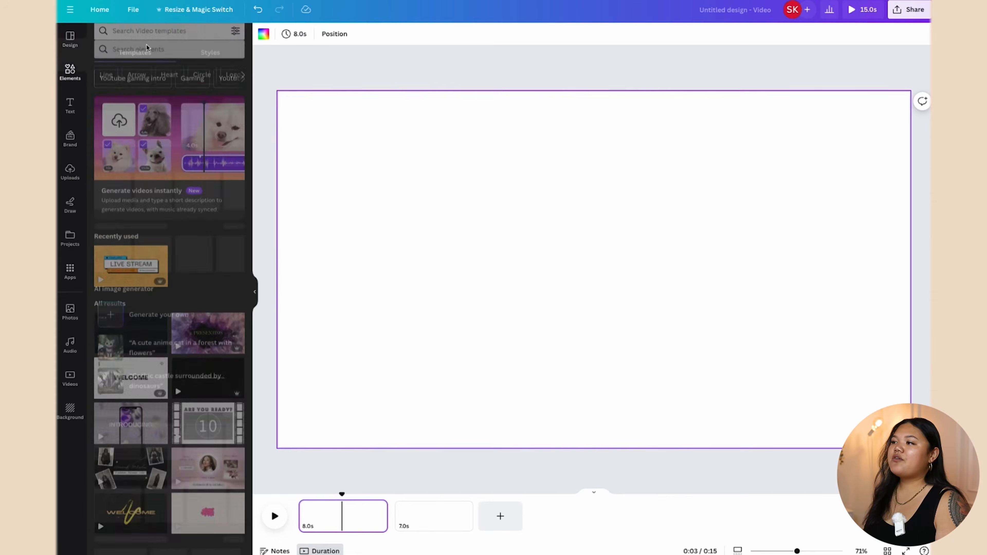
pyautogui.click(154, 44)
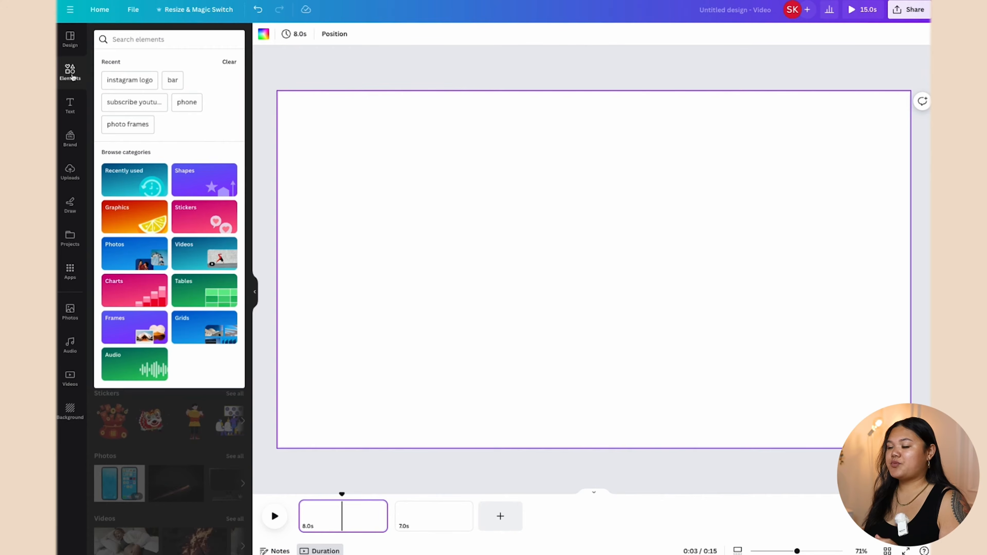
pyautogui.click(81, 73)
pyautogui.click(130, 40)
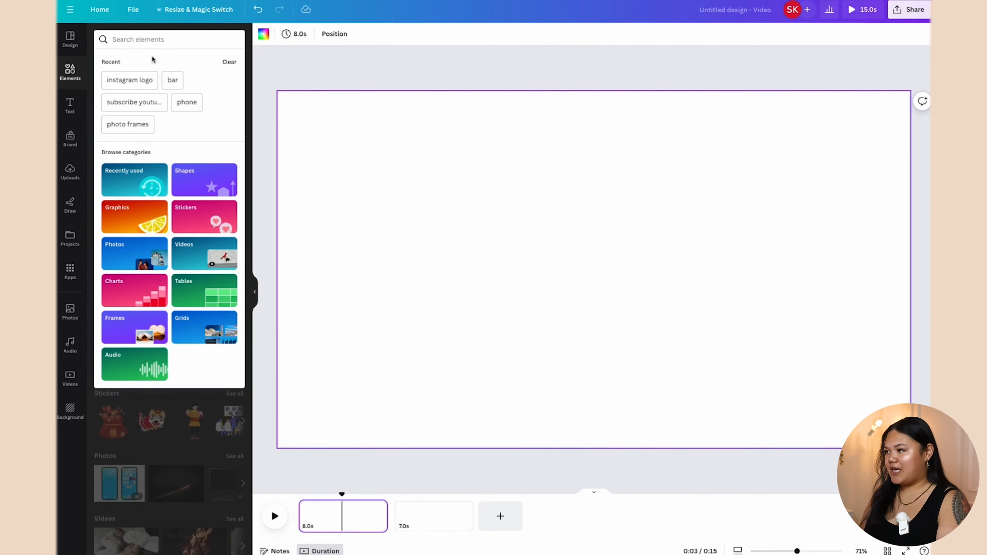
pyautogui.write('beige')
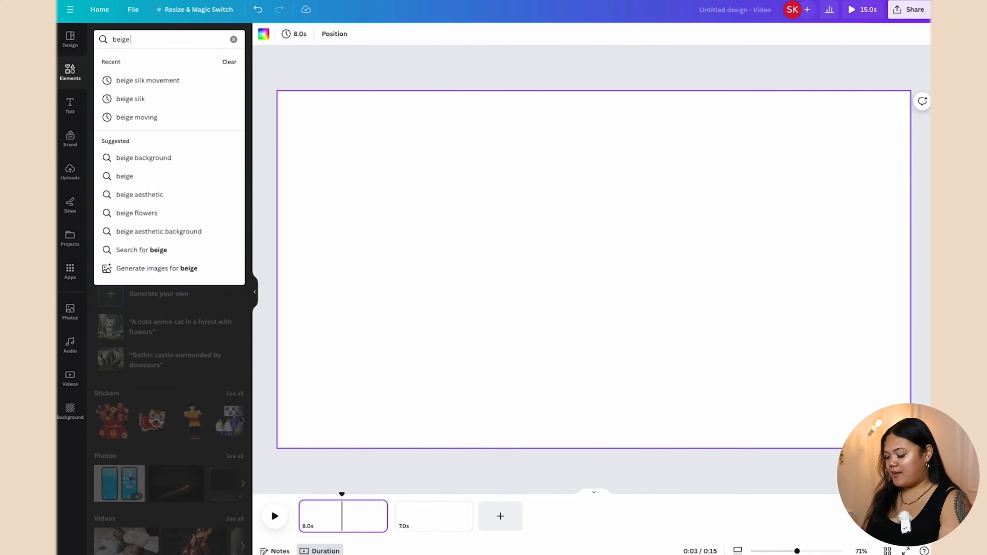
pyautogui.write(' background')
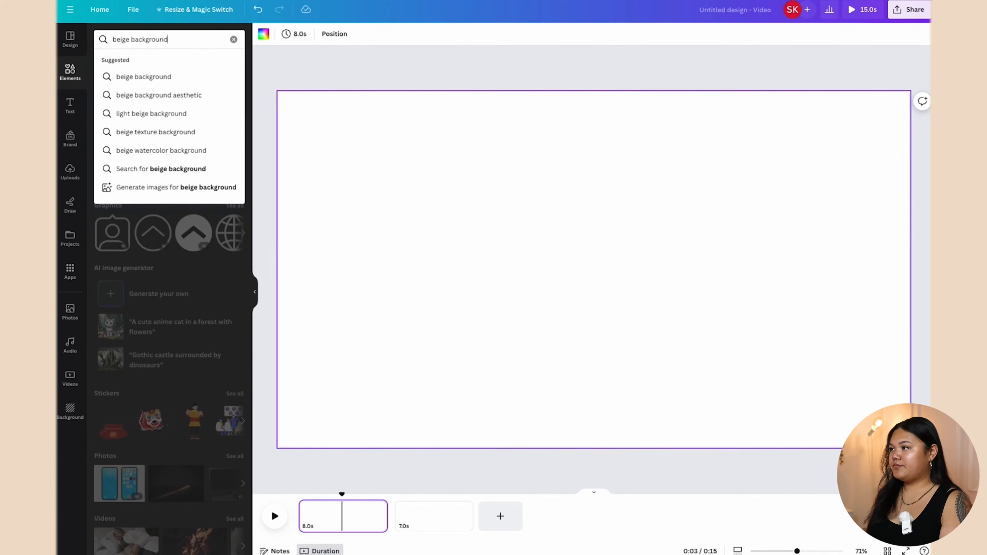
pyautogui.press('Return')
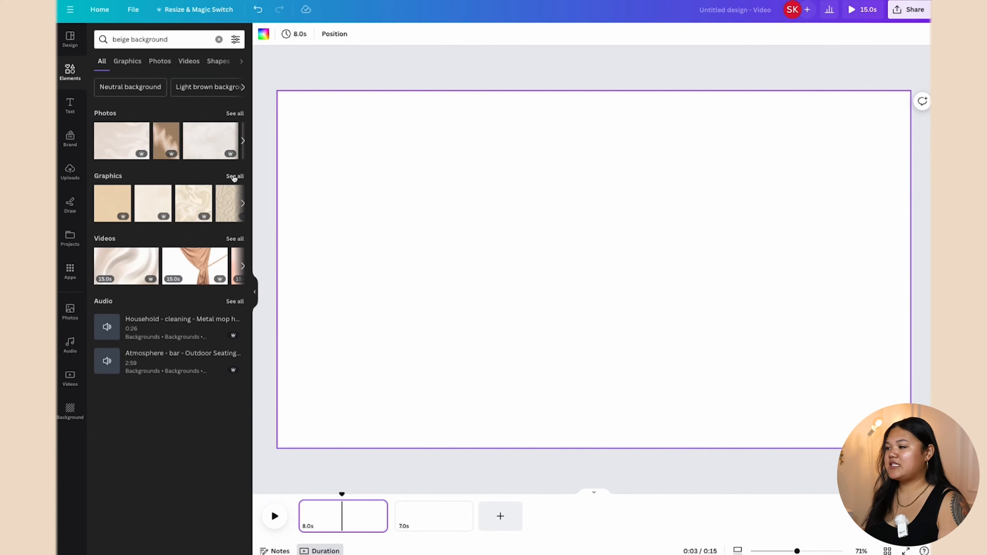
# Step: Filter the results to Photos and add the beige brushstroke photo to page 1
pyautogui.click(233, 177)
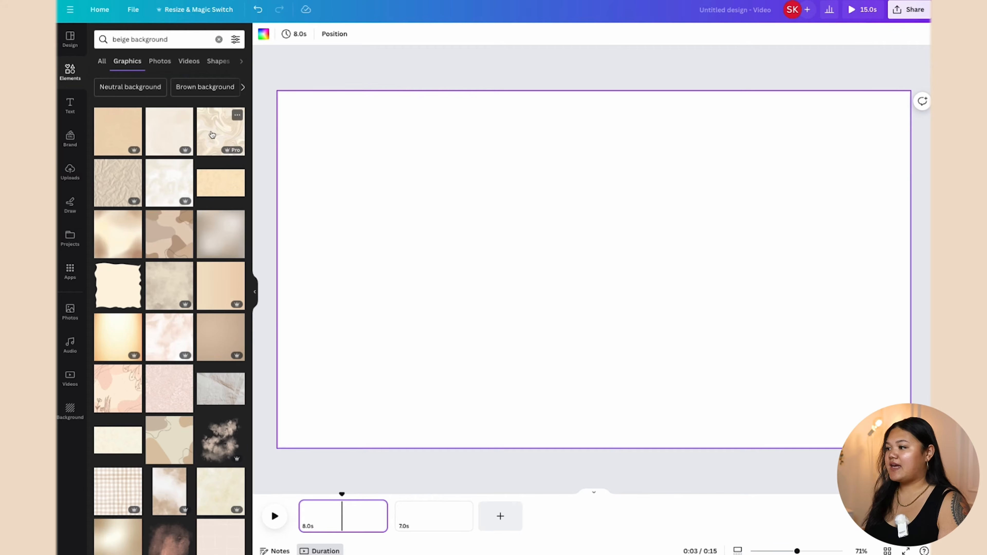
pyautogui.scroll(-5, 210, 234)
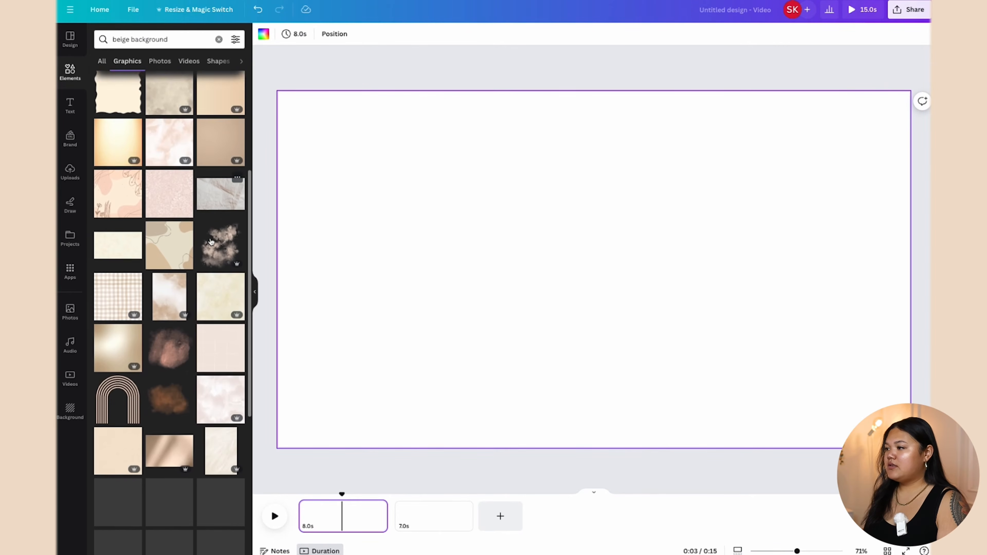
pyautogui.scroll(5, 210, 241)
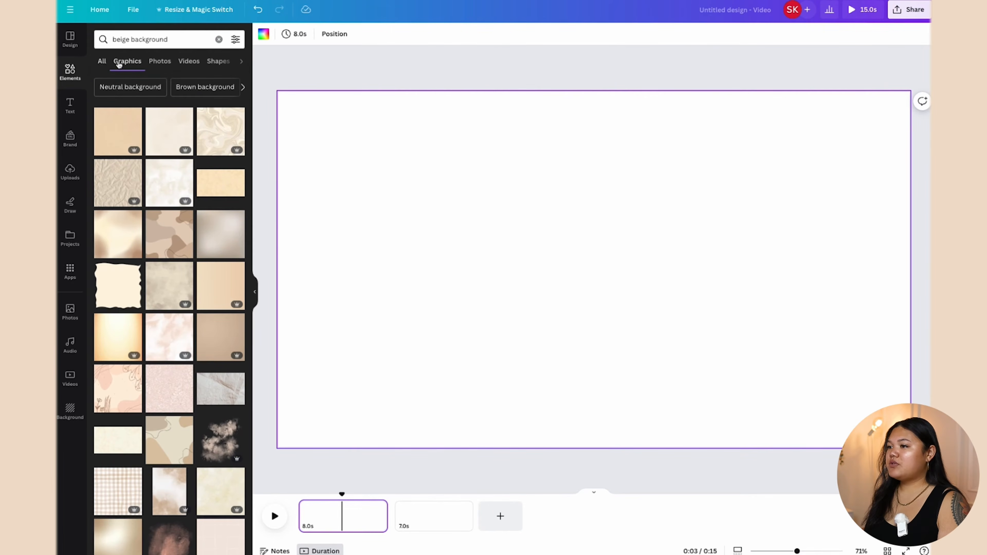
pyautogui.click(102, 62)
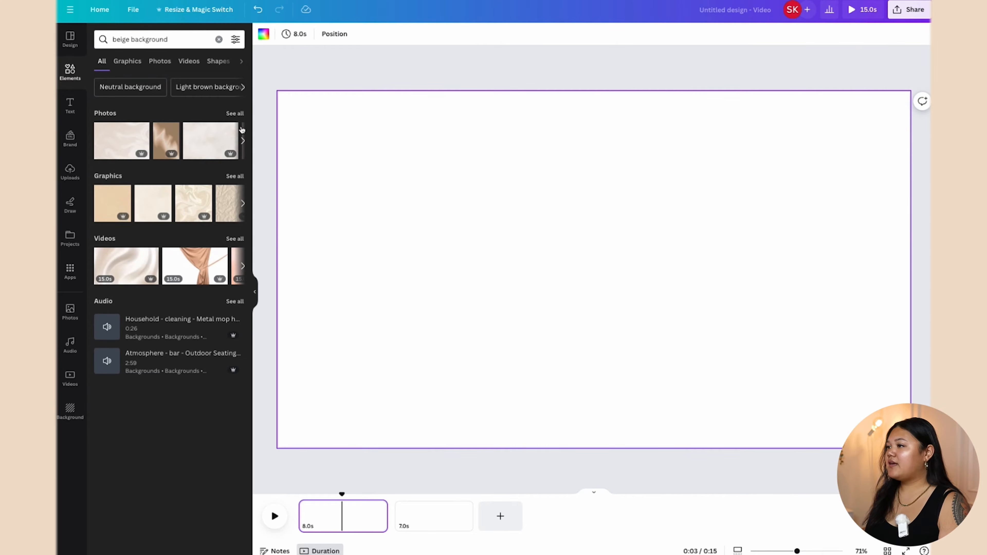
pyautogui.click(235, 113)
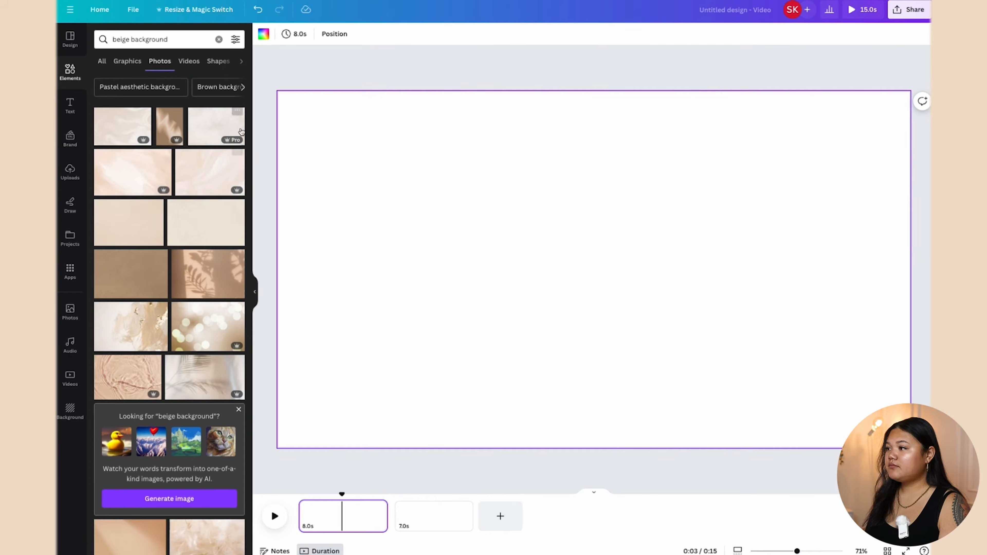
pyautogui.click(134, 173)
# Step: Stretch the beige photo to fill page 1 and give page 2 a tan background colour
pyautogui.moveTo(676, 271); pyautogui.dragTo(608, 242)
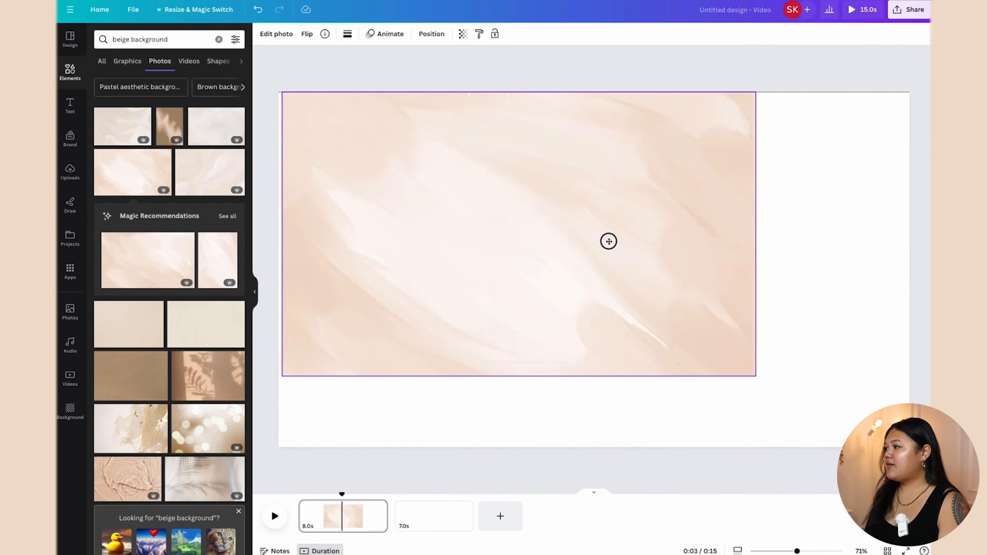
pyautogui.moveTo(762, 381); pyautogui.dragTo(909, 449)
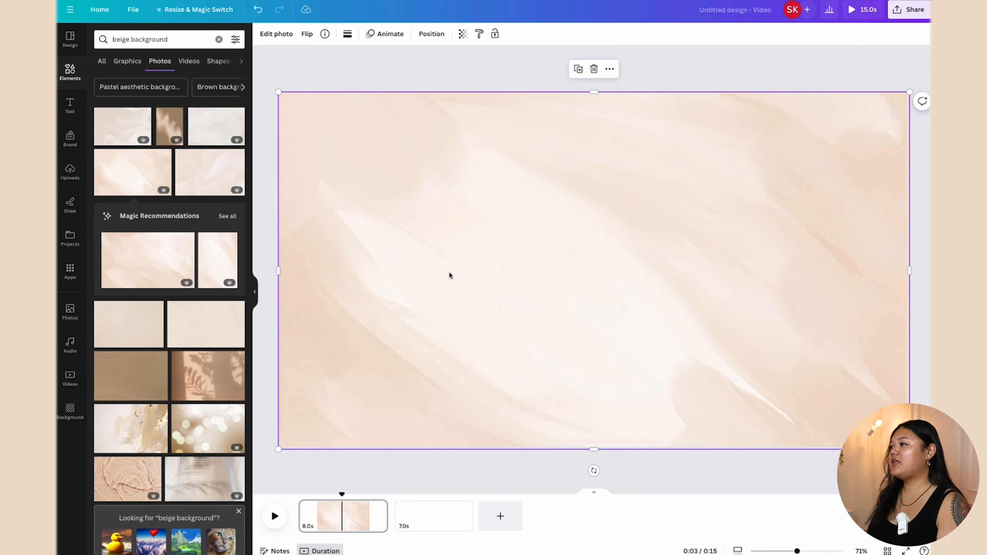
pyautogui.click(438, 521)
pyautogui.click(443, 232)
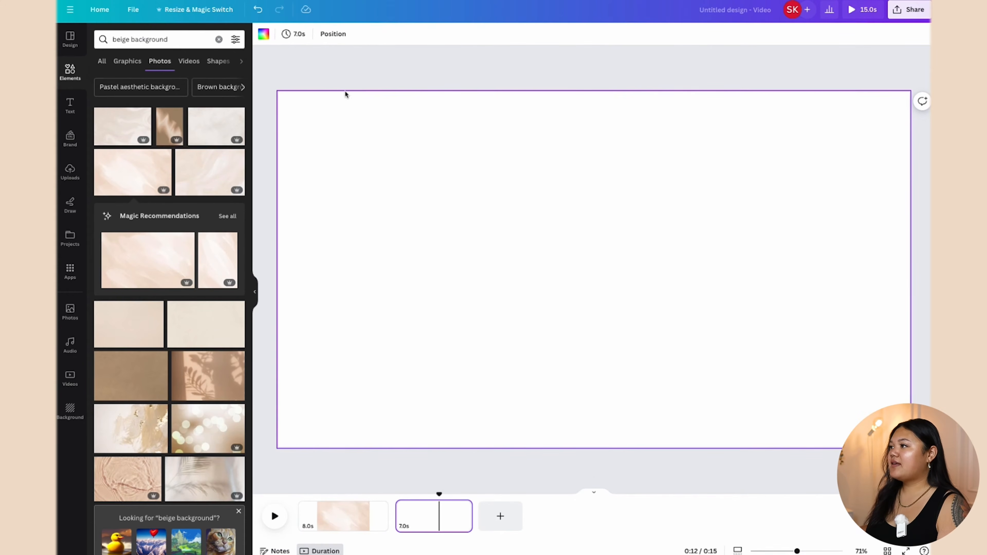
pyautogui.click(263, 34)
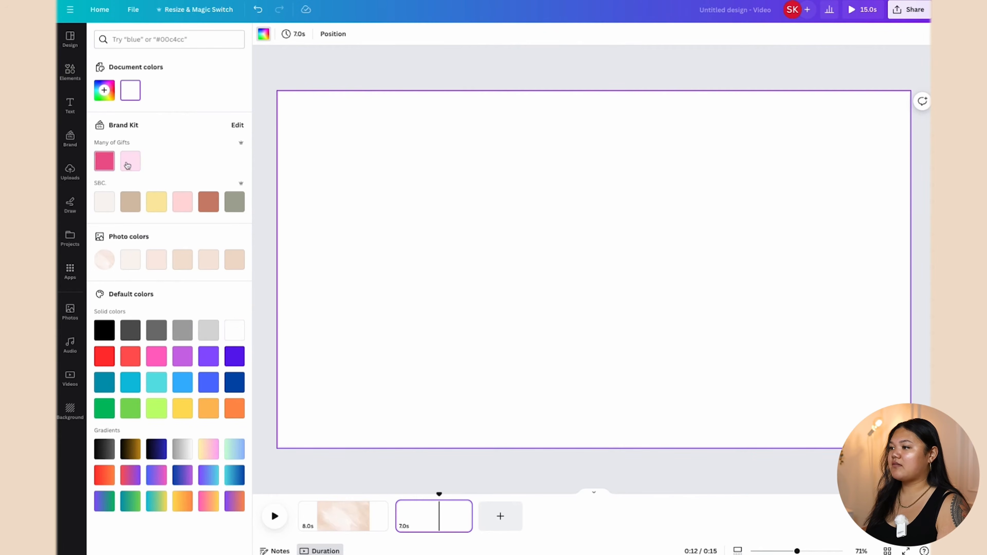
pyautogui.click(134, 207)
# Step: Copy the beige photo from page 1 and paste it onto page 2
pyautogui.click(351, 517)
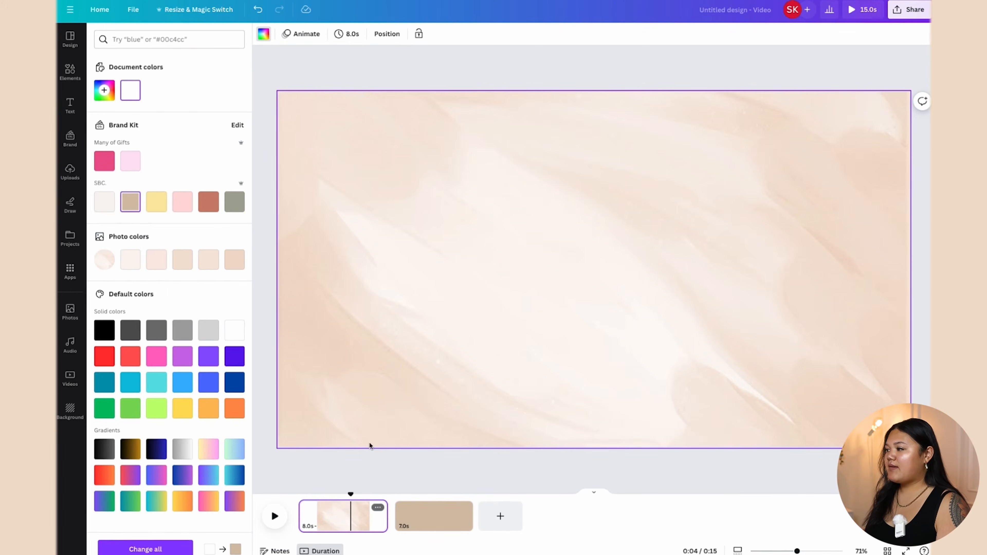
pyautogui.click(402, 307)
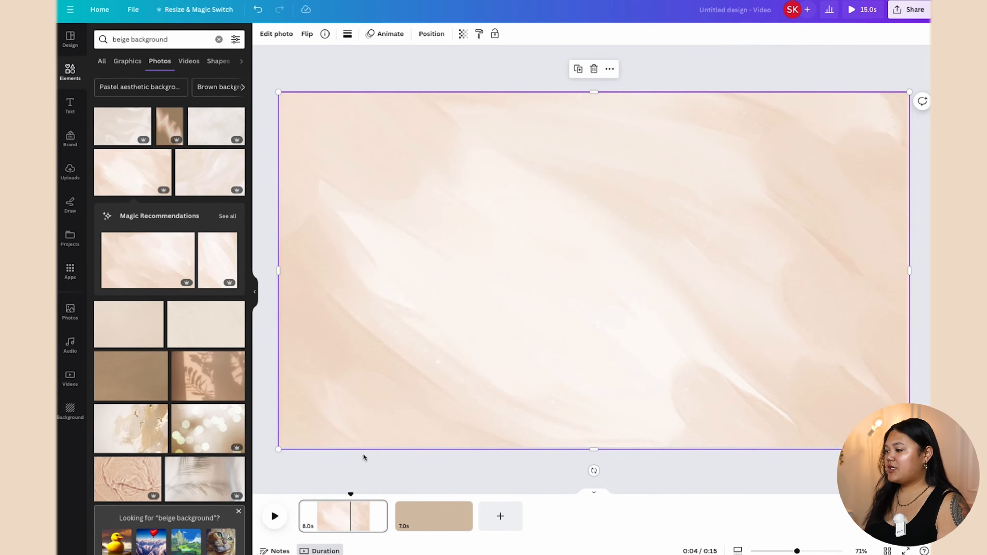
pyautogui.click(420, 517)
pyautogui.hotkey('ctrl', 'v')
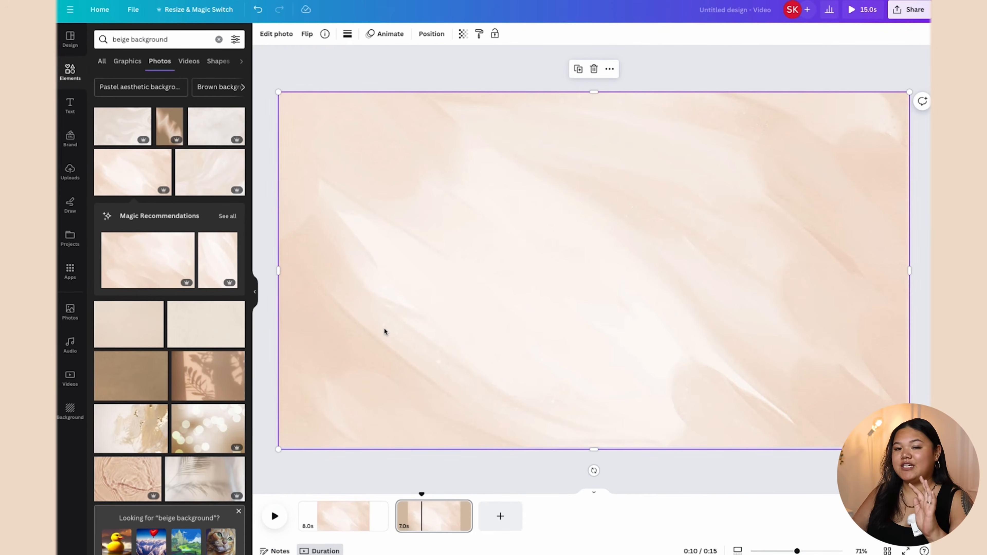
pyautogui.click(344, 514)
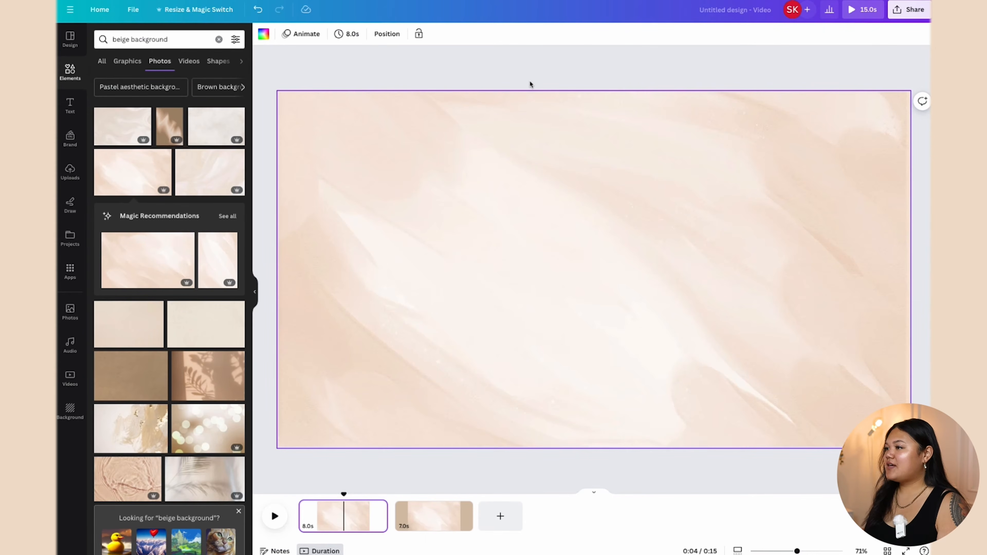
# Step: Add a text box with the person's full name, enlarge it, and convert it to uppercase
pyautogui.click(70, 105)
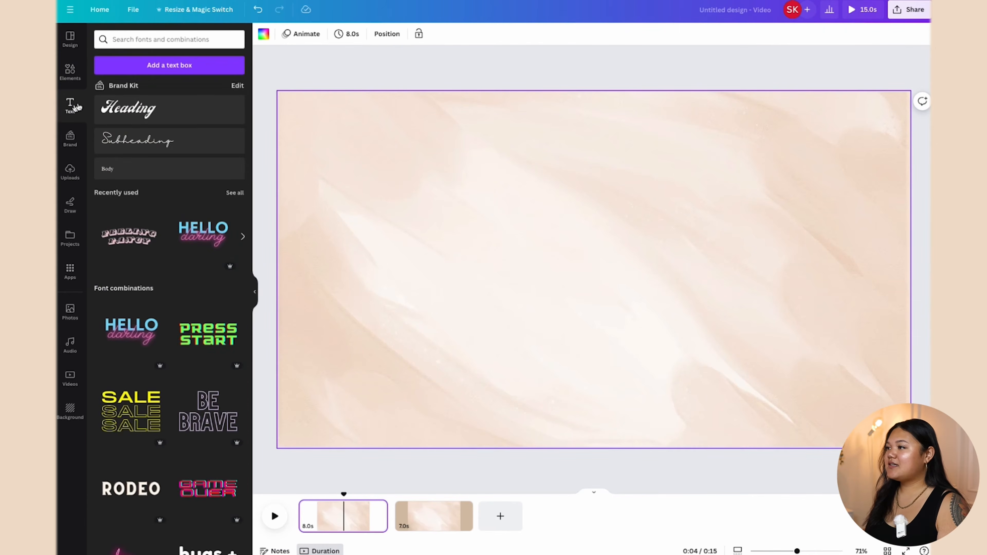
pyautogui.click(176, 67)
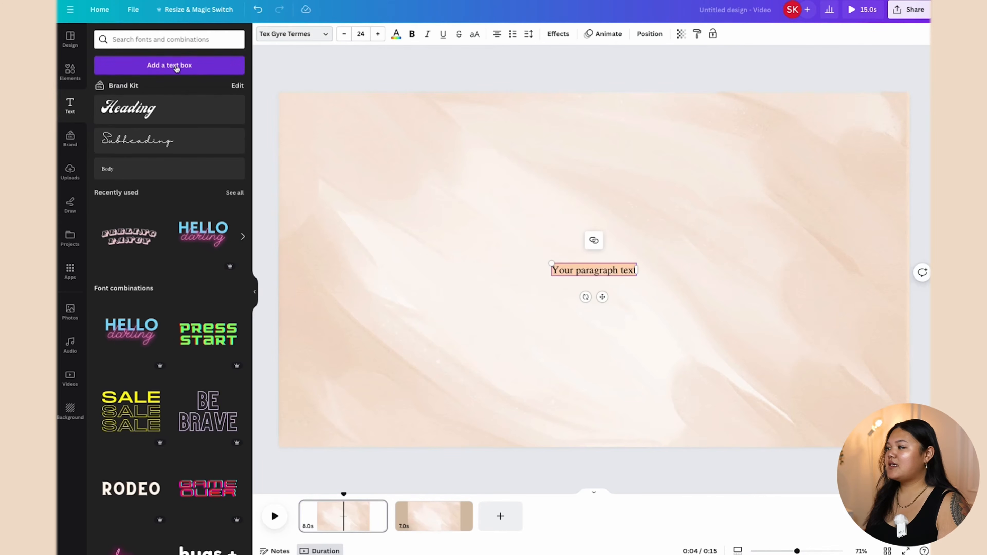
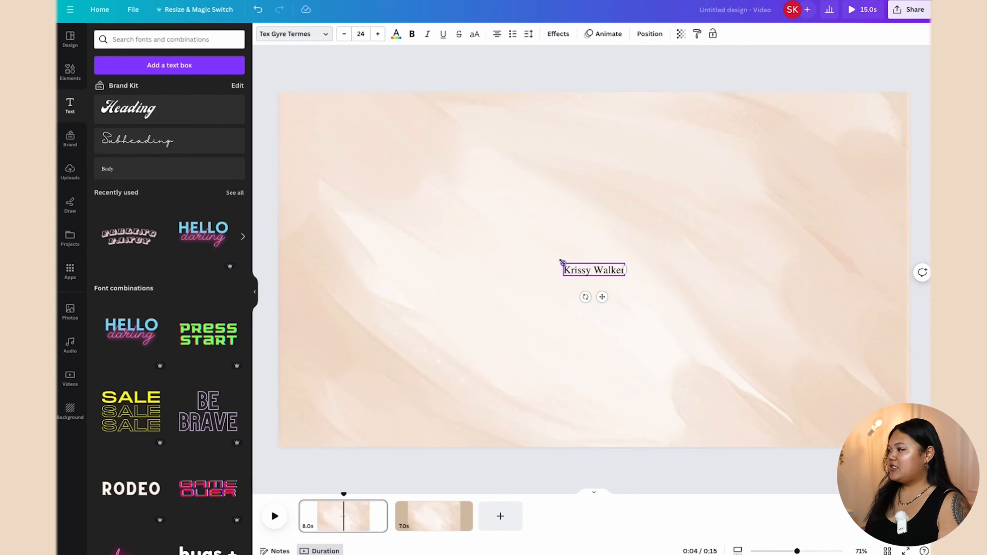
pyautogui.moveTo(563, 263); pyautogui.dragTo(474, 245)
pyautogui.moveTo(625, 276); pyautogui.dragTo(681, 287)
pyautogui.click(577, 306)
pyautogui.click(615, 259)
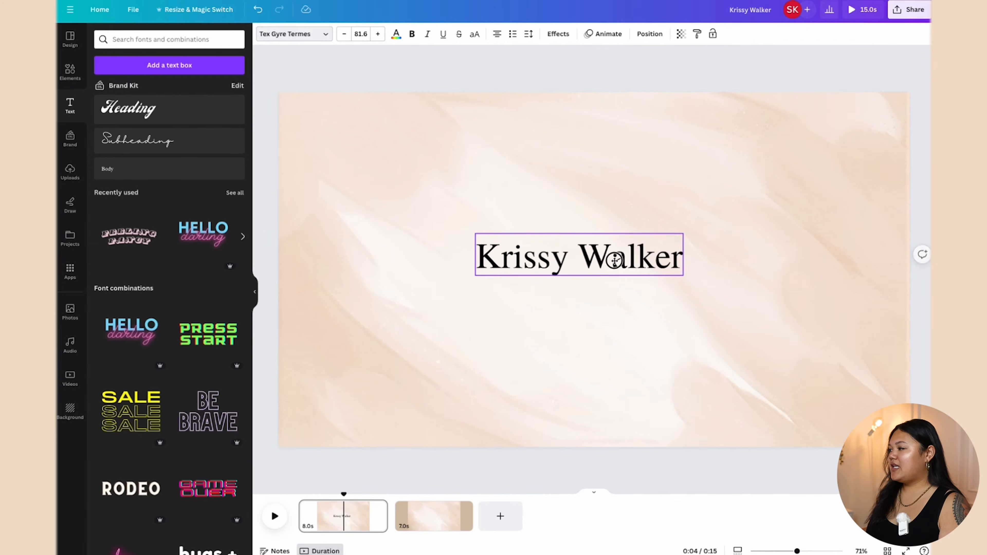
pyautogui.tripleClick(614, 259)
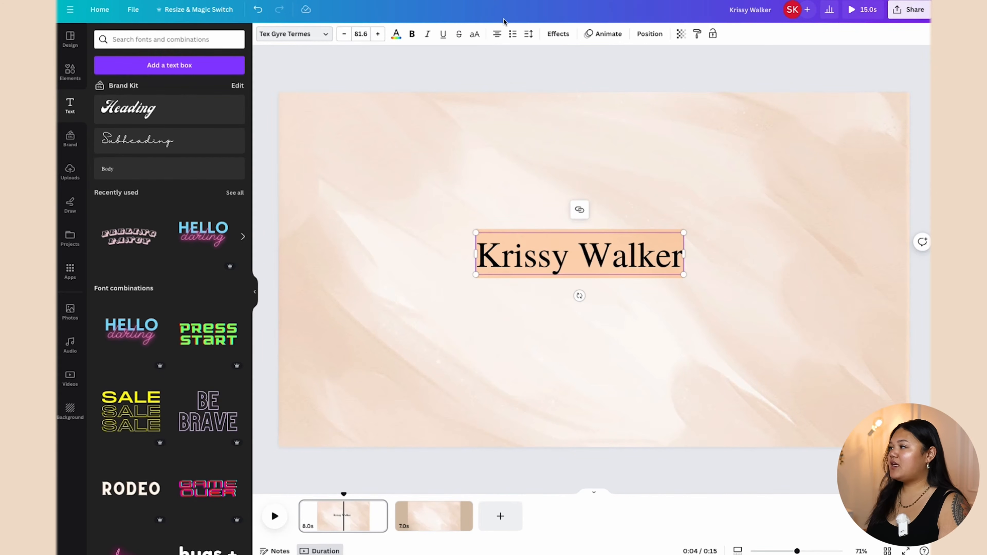
pyautogui.click(476, 35)
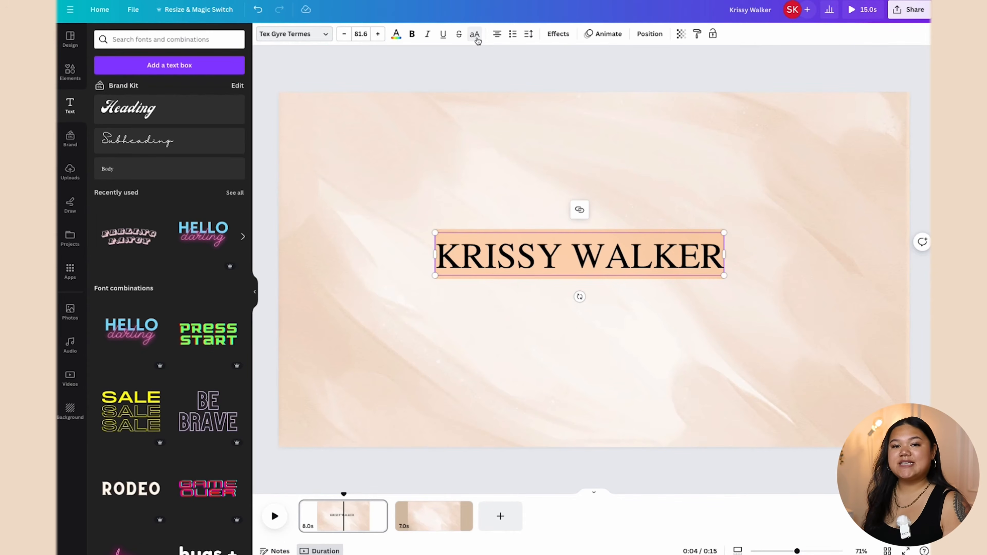
# Step: Apply the Brown Sugar font to the uppercase name title and drag it to the page centre
pyautogui.click(326, 35)
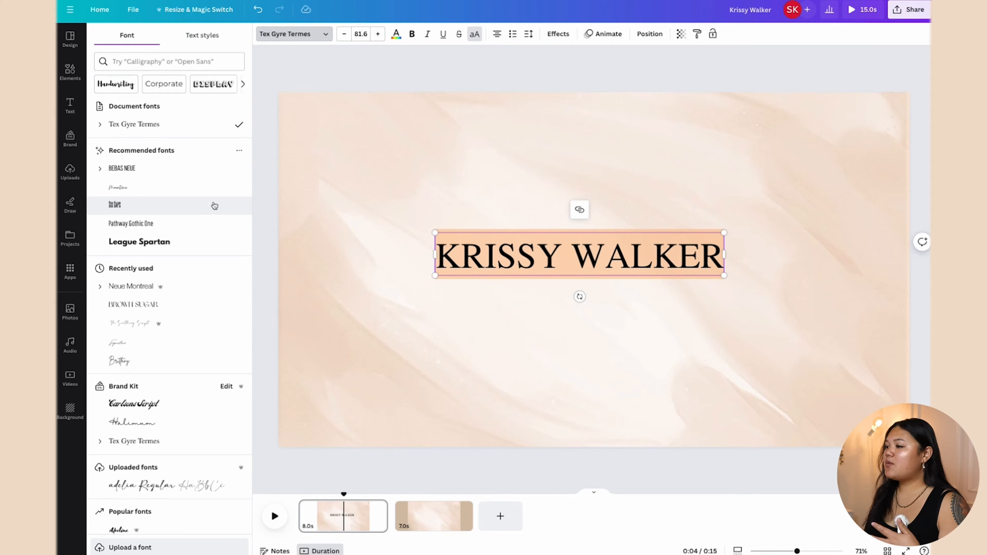
pyautogui.scroll(-4, 214, 206)
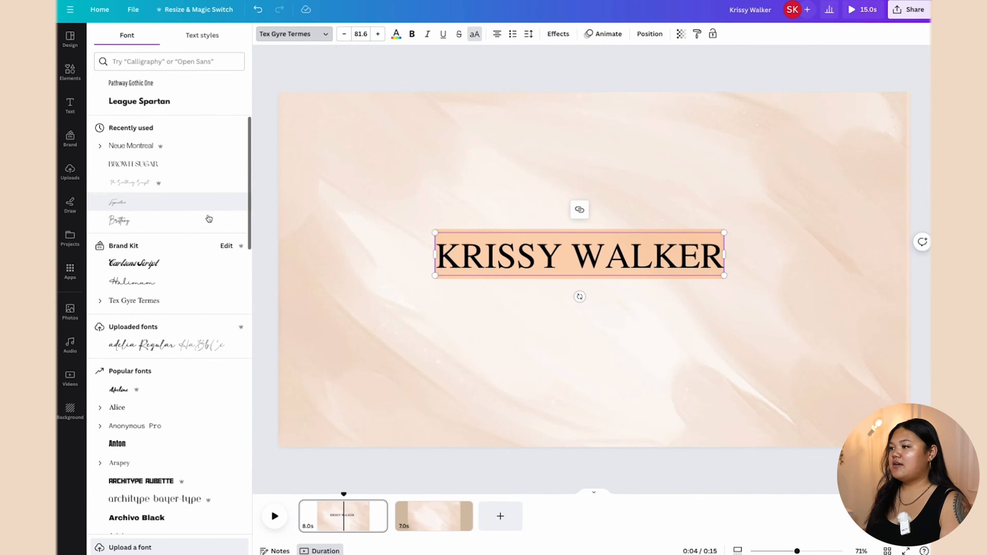
pyautogui.scroll(-1, 209, 219)
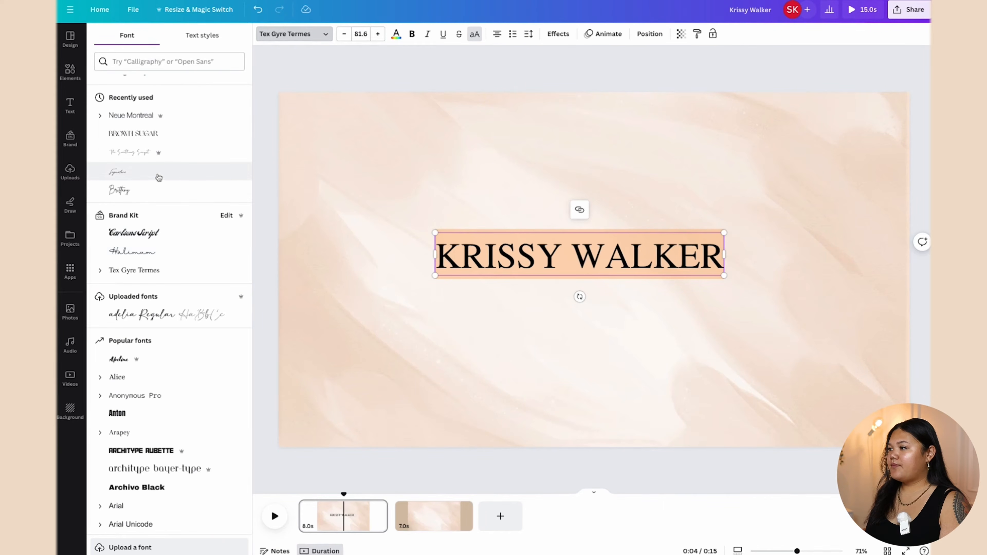
pyautogui.click(205, 137)
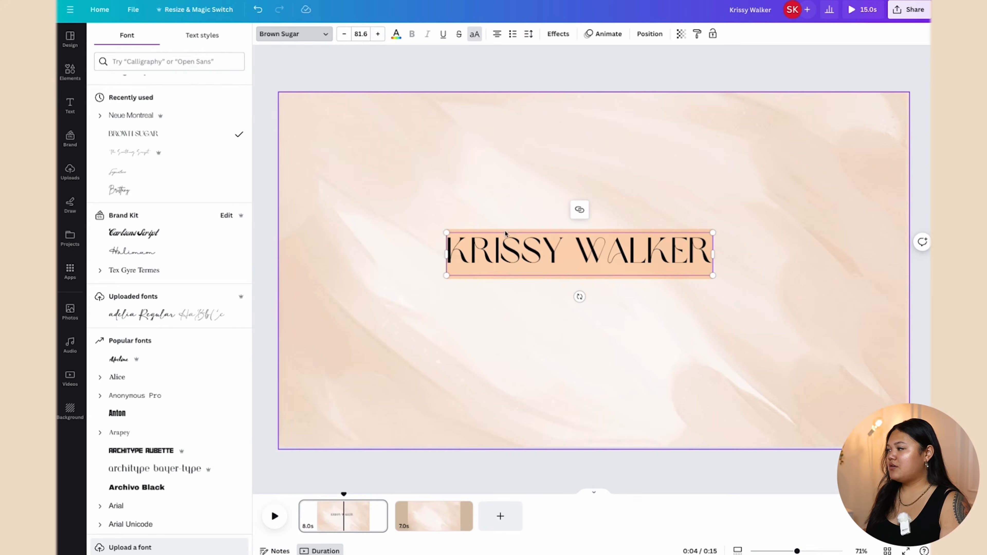
pyautogui.moveTo(542, 257); pyautogui.dragTo(562, 272)
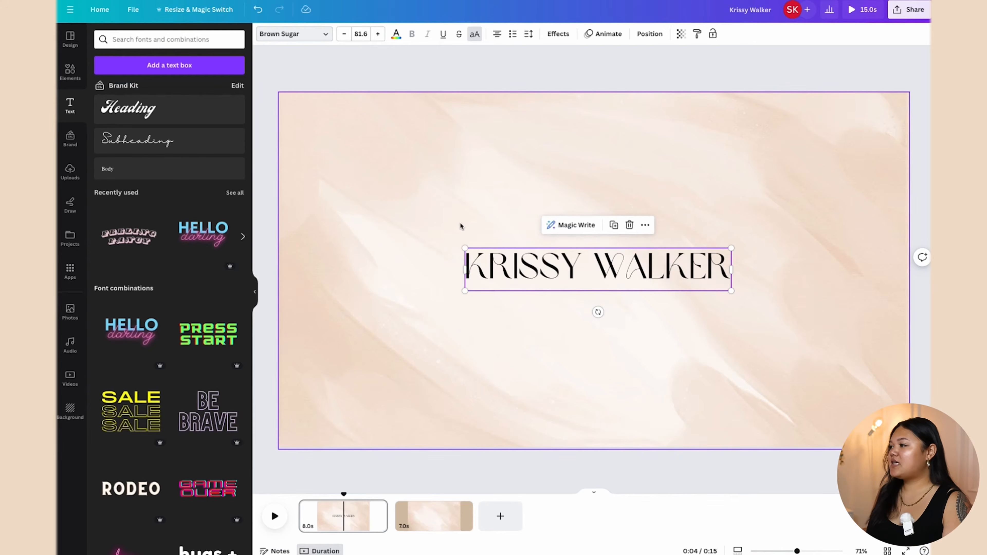
pyautogui.click(440, 199)
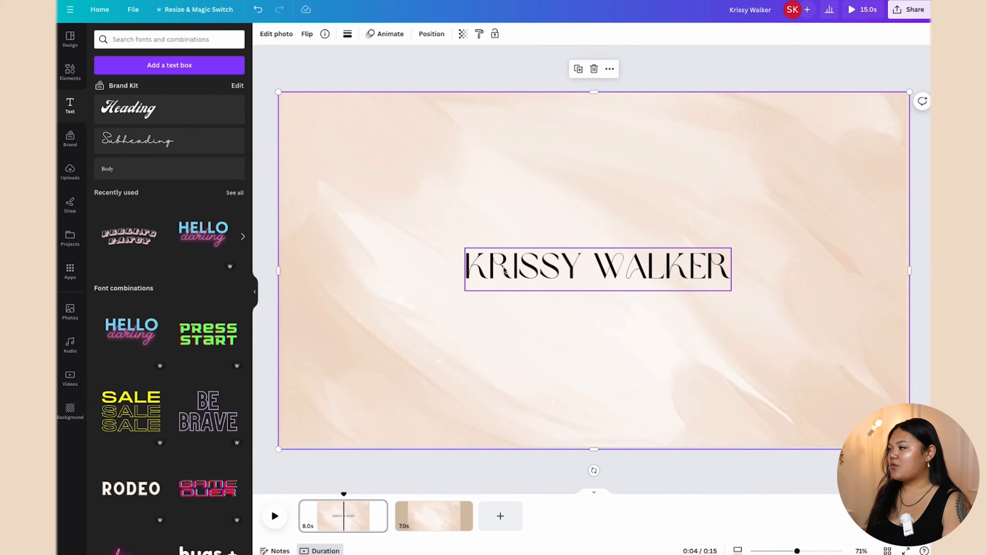
# Step: Duplicate the name title and move the copy below the original
pyautogui.rightClick(504, 271)
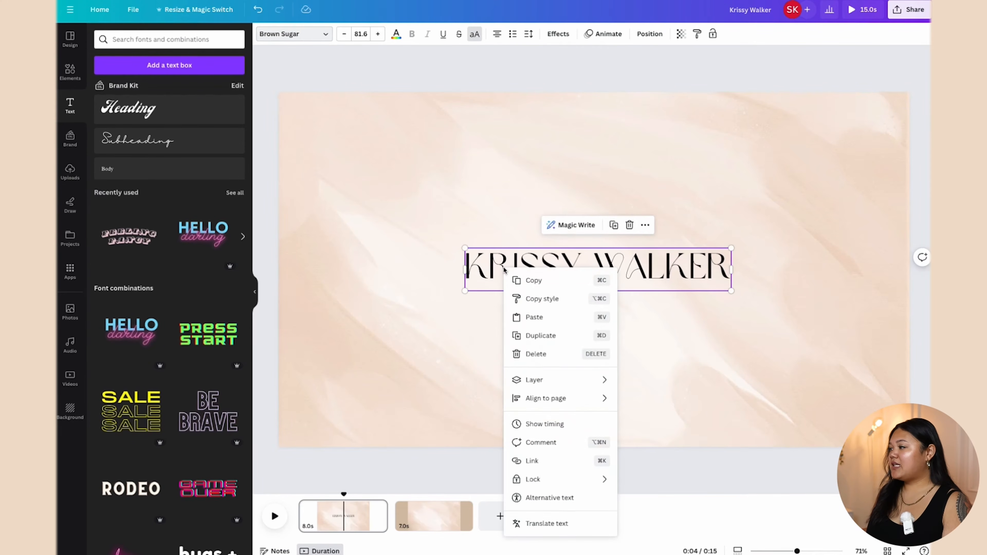
pyautogui.click(541, 336)
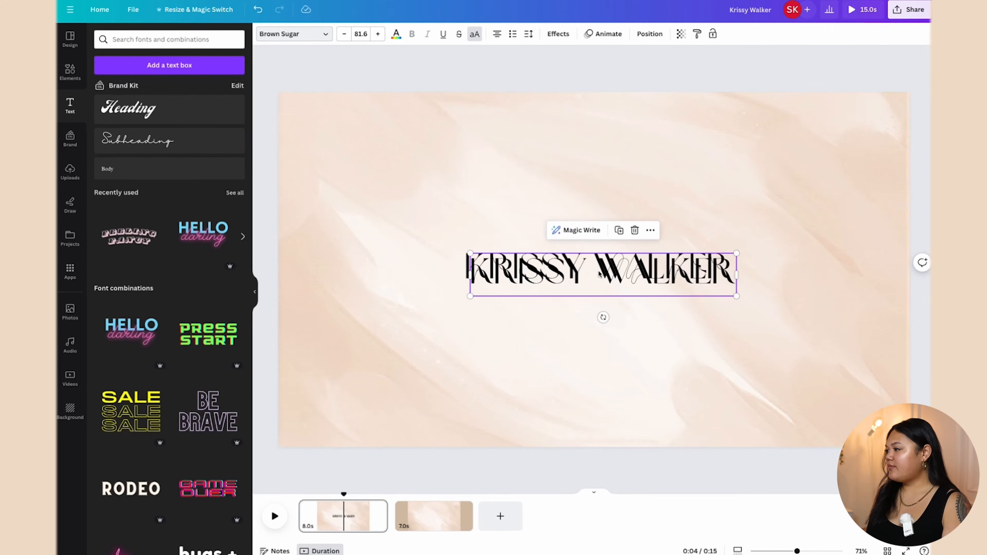
pyautogui.moveTo(599, 274); pyautogui.dragTo(574, 304)
# Step: Change the copy's font to The Something Script
pyautogui.click(330, 35)
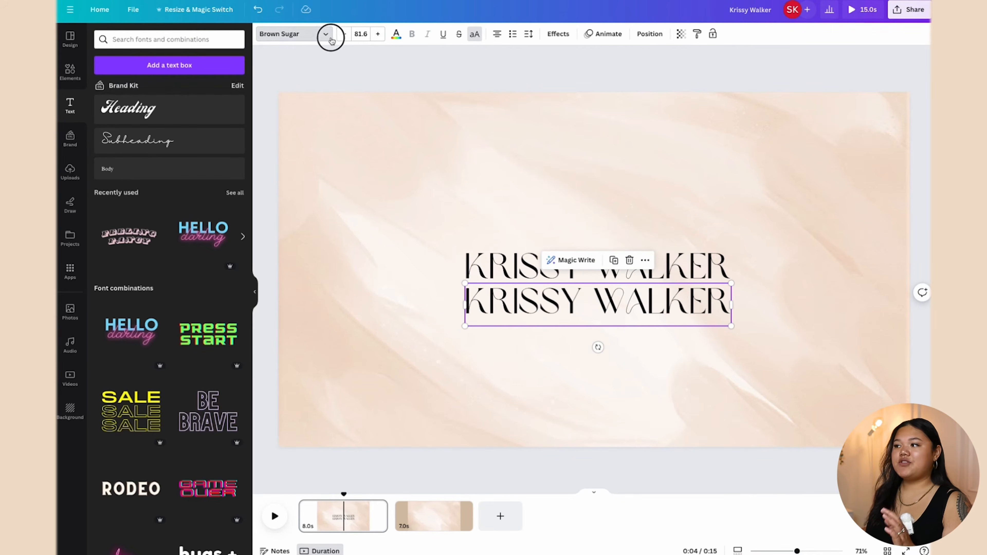
pyautogui.scroll(1, 145, 104)
pyautogui.scroll(5, 145, 104)
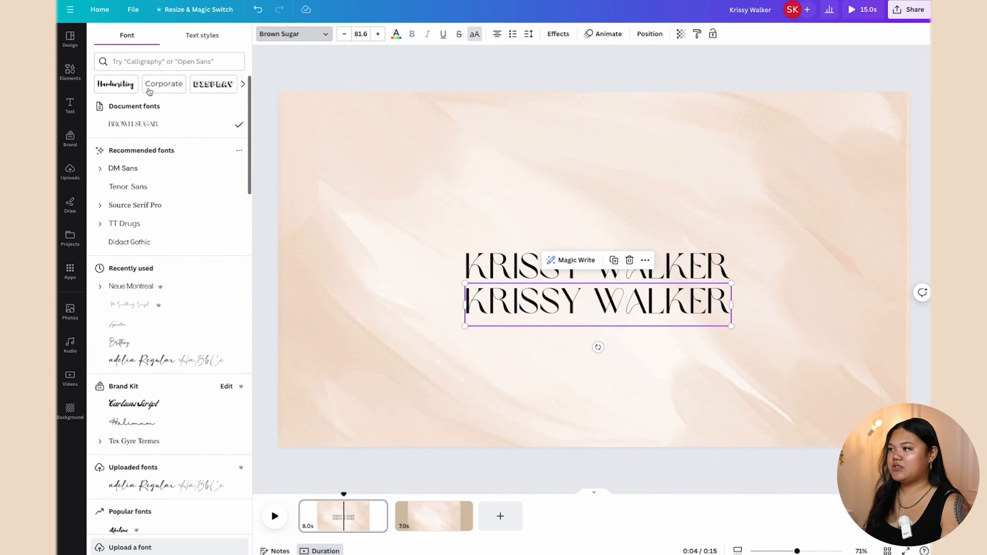
pyautogui.click(135, 62)
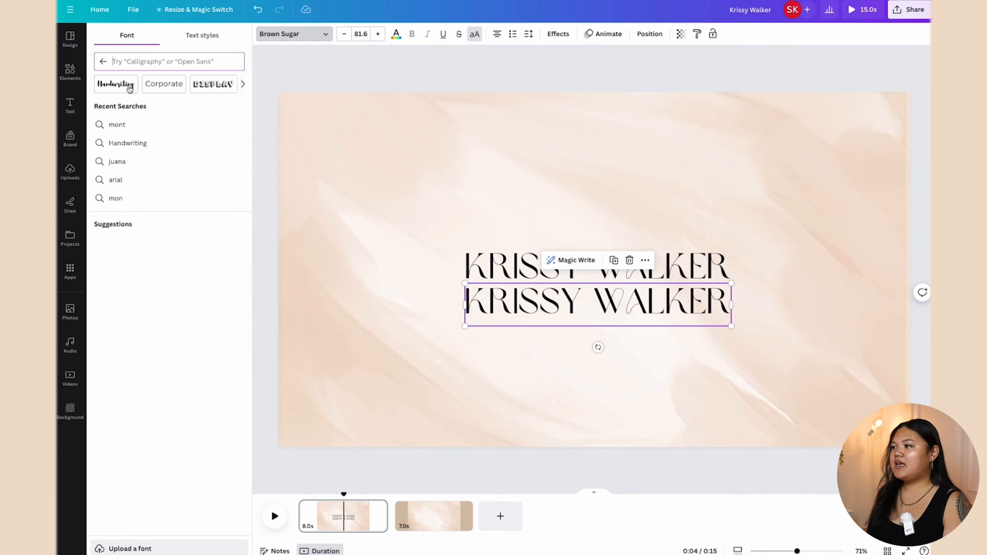
pyautogui.click(103, 61)
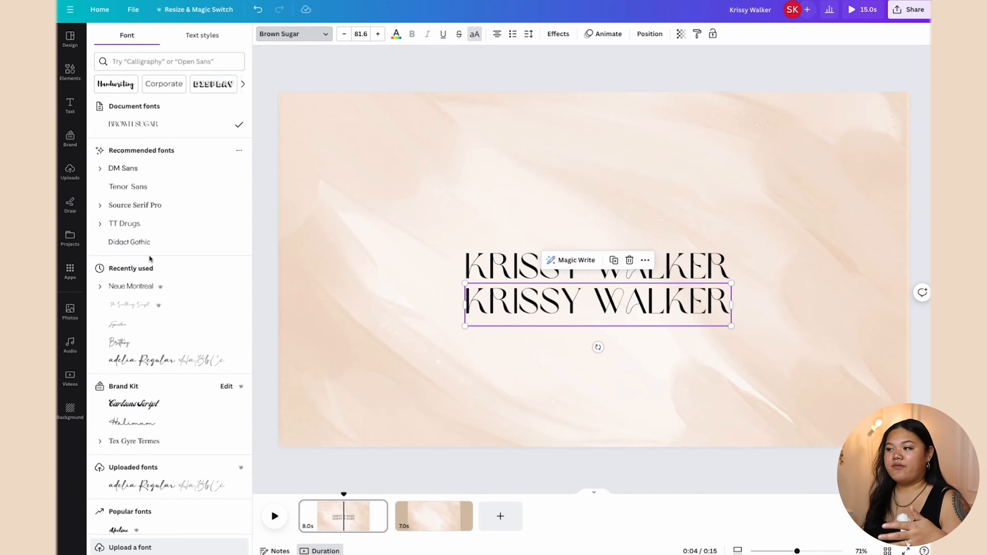
pyautogui.scroll(-3, 152, 276)
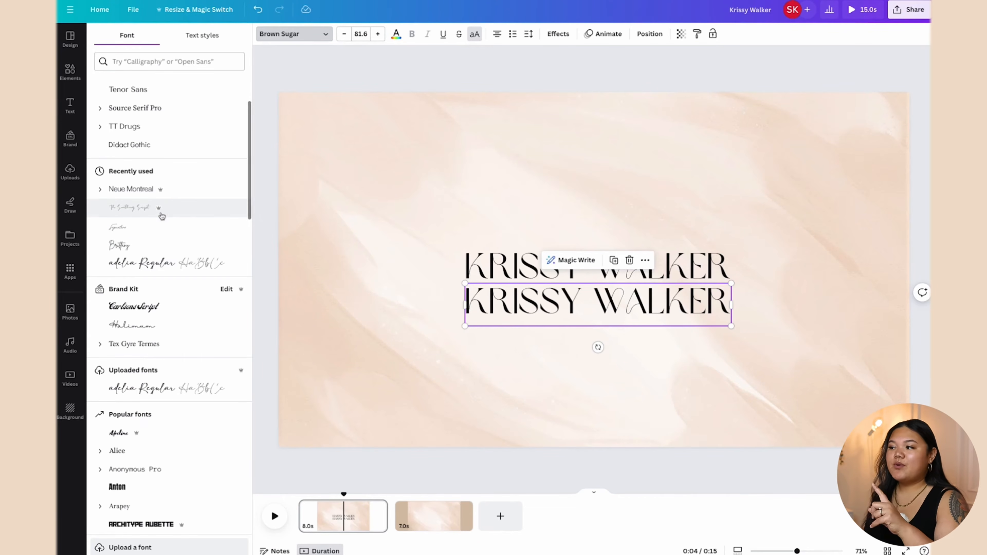
pyautogui.moveTo(160, 213)
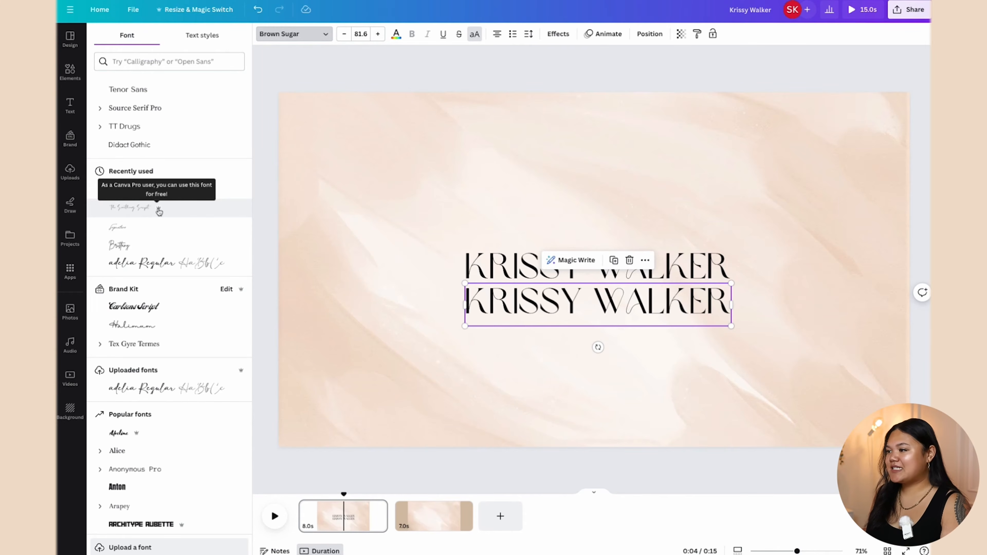
pyautogui.scroll(3, 159, 211)
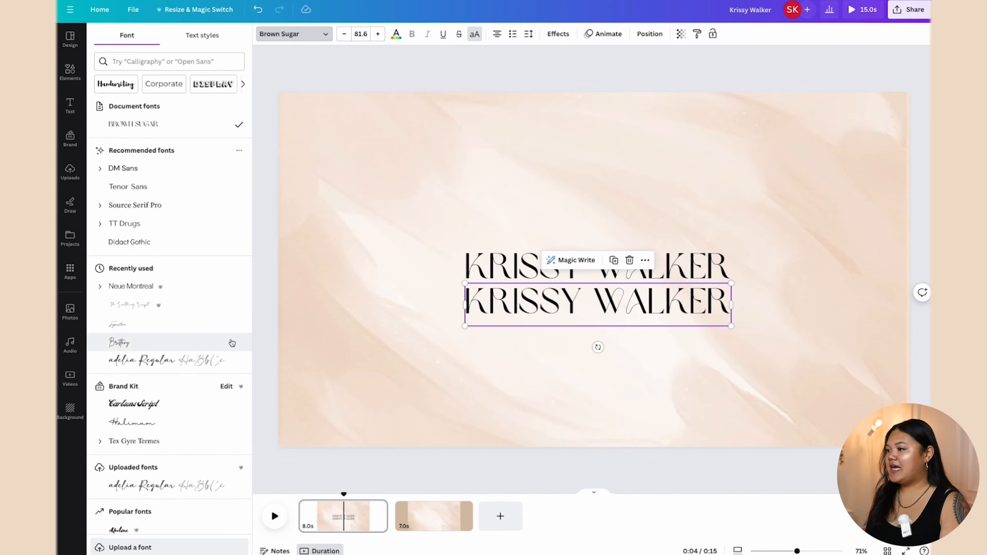
pyautogui.scroll(-1, 232, 342)
pyautogui.scroll(-1, 192, 280)
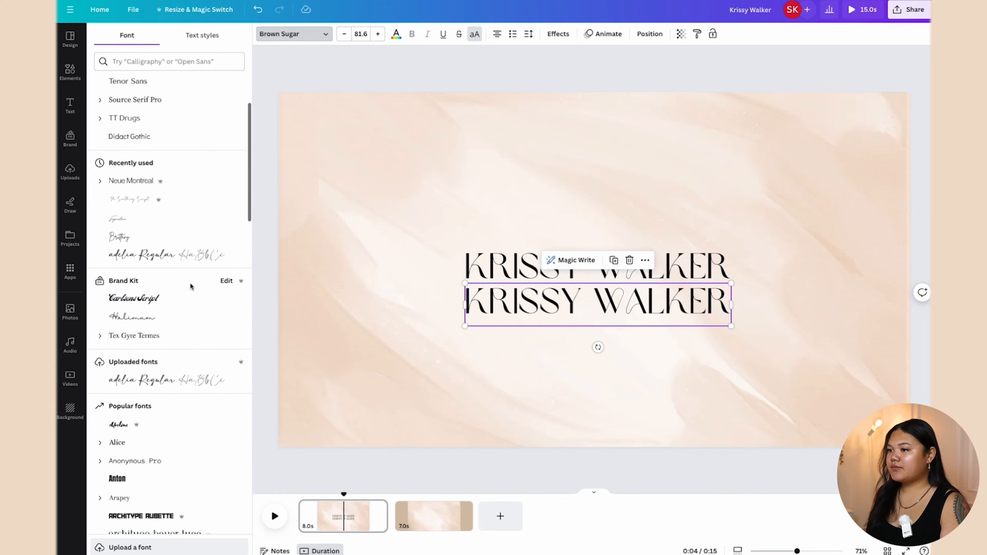
pyautogui.scroll(2, 191, 287)
pyautogui.click(134, 305)
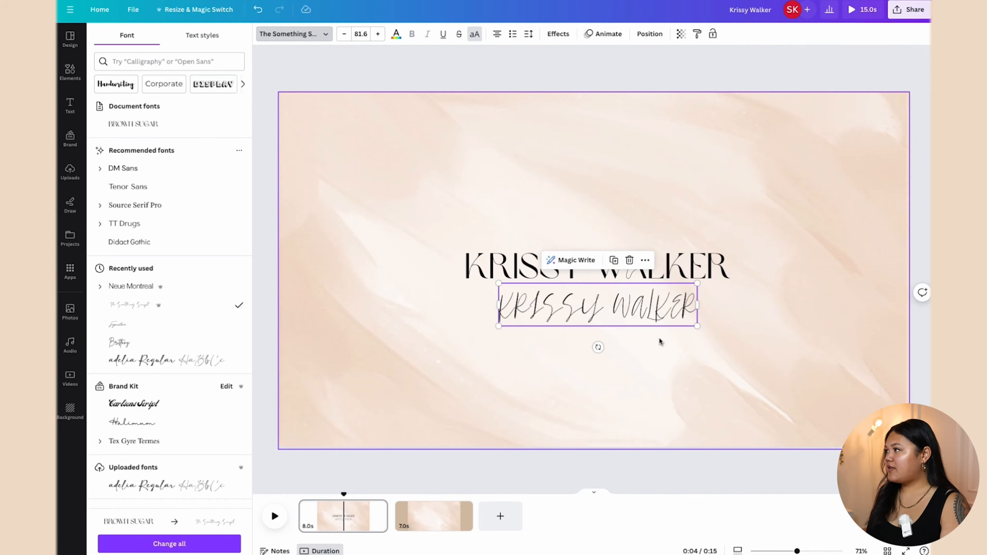
# Step: Turn off uppercase on the script copy, enlarge it to size 112, and centre it
pyautogui.click(475, 34)
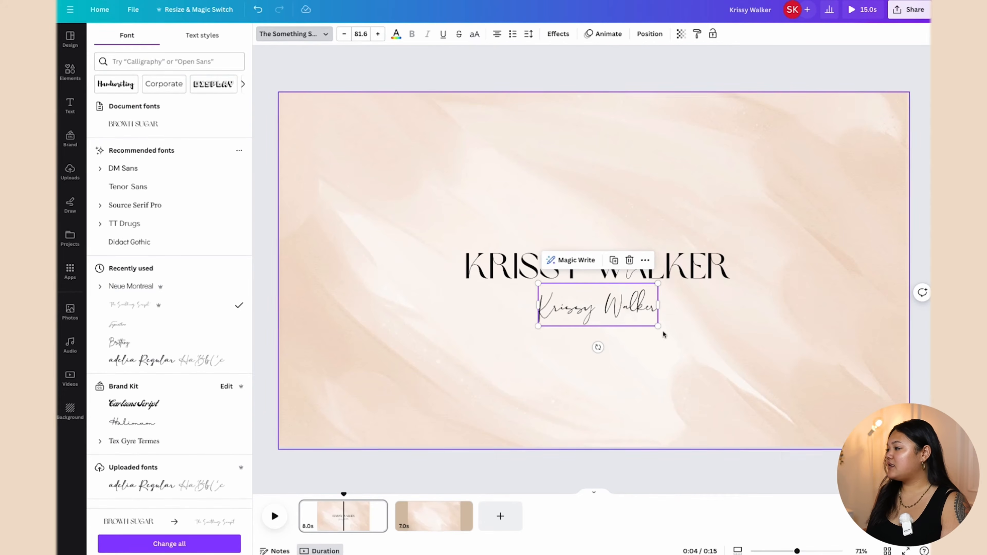
pyautogui.moveTo(657, 284); pyautogui.dragTo(702, 268)
pyautogui.click(711, 340)
pyautogui.moveTo(658, 305); pyautogui.dragTo(608, 293)
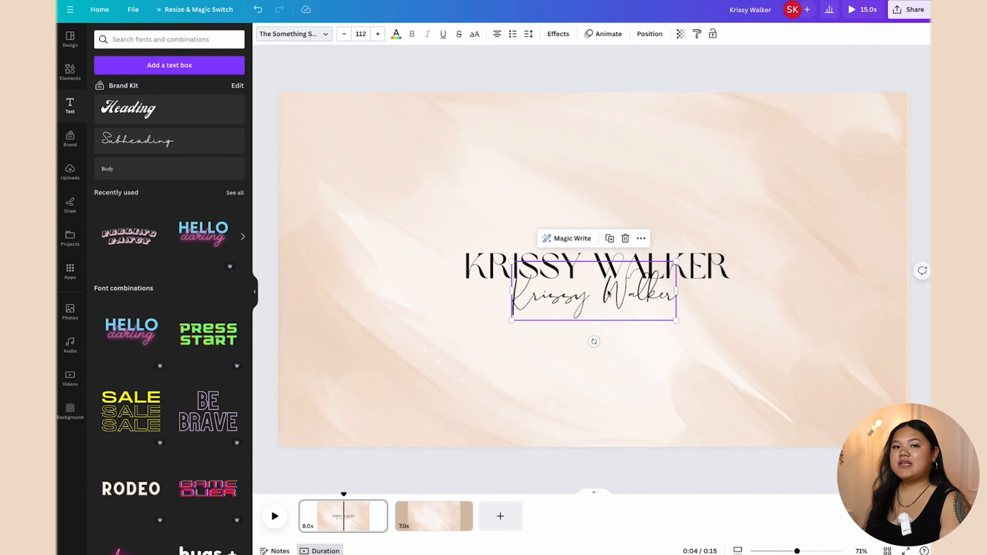
# Step: Colour the script name with the beige document colour
pyautogui.click(483, 271)
pyautogui.click(557, 300)
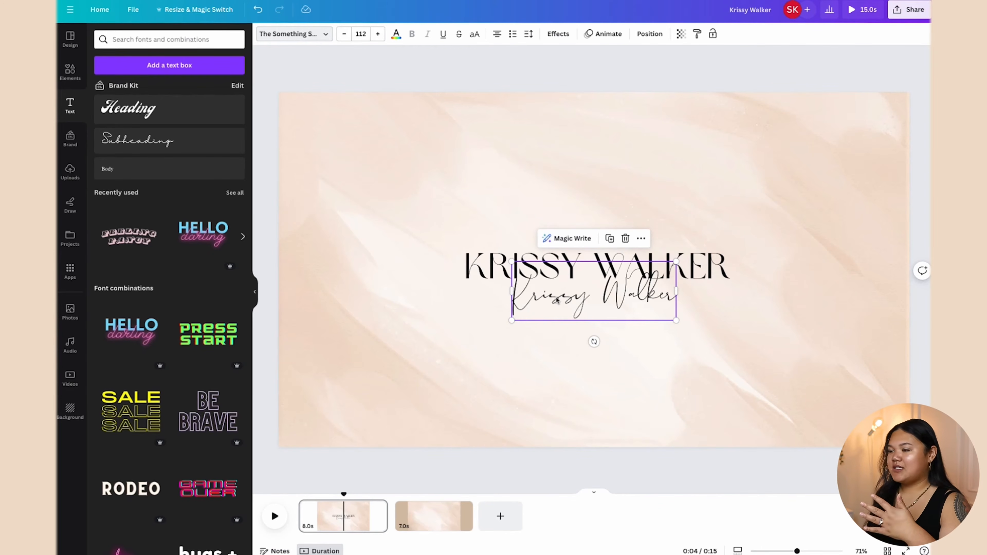
pyautogui.click(396, 34)
pyautogui.click(156, 90)
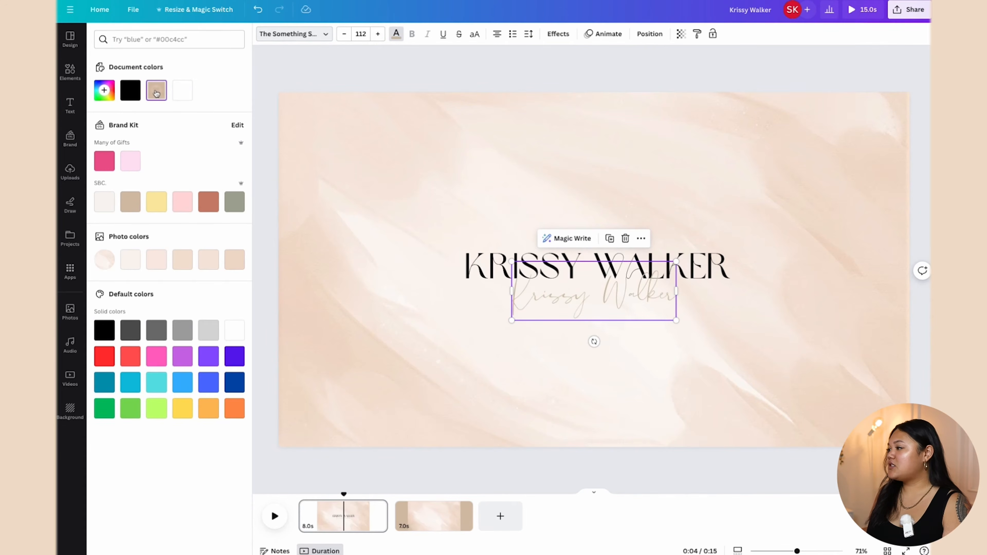
pyautogui.click(628, 311)
# Step: Resize the script name to 117 and tuck it just under the uppercase title
pyautogui.moveTo(677, 263); pyautogui.dragTo(695, 254)
pyautogui.moveTo(653, 284); pyautogui.dragTo(646, 283)
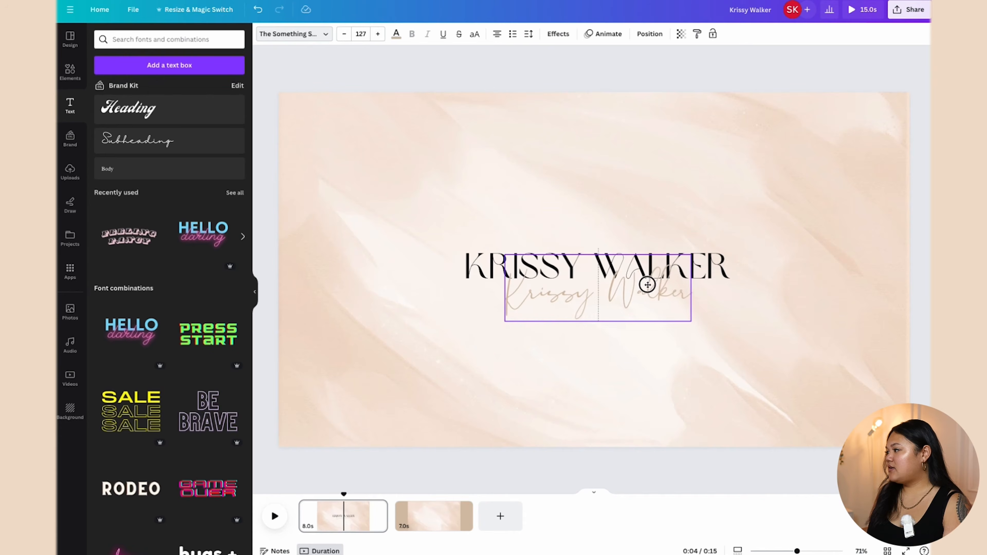
pyautogui.moveTo(692, 321); pyautogui.dragTo(676, 316)
pyautogui.moveTo(627, 296)
pyautogui.mouseDown()
pyautogui.moveTo(636, 289)
pyautogui.moveTo(634, 298)
pyautogui.mouseUp()
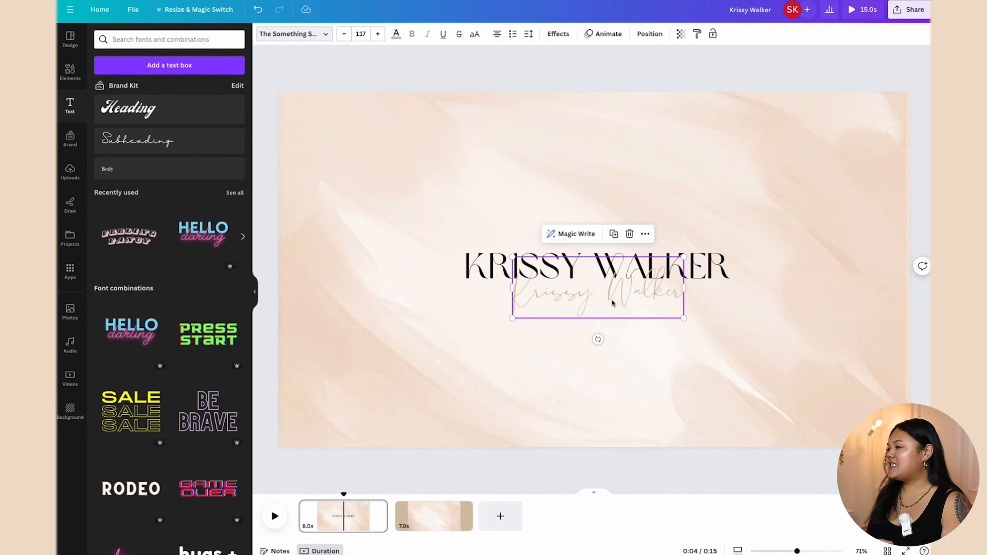
# Step: Add a default 'Your paragraph text' box to page 1 from the Text panel
pyautogui.click(649, 34)
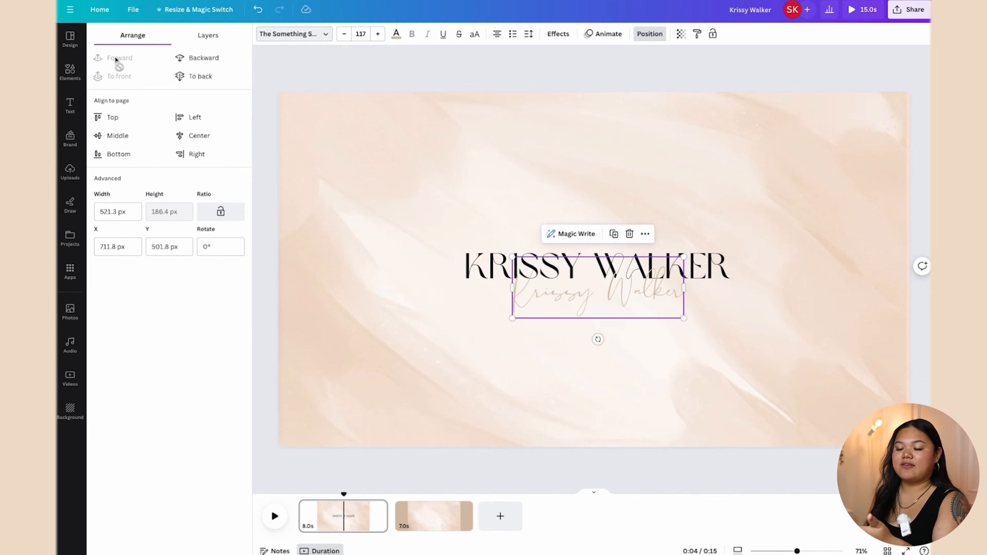
pyautogui.click(477, 241)
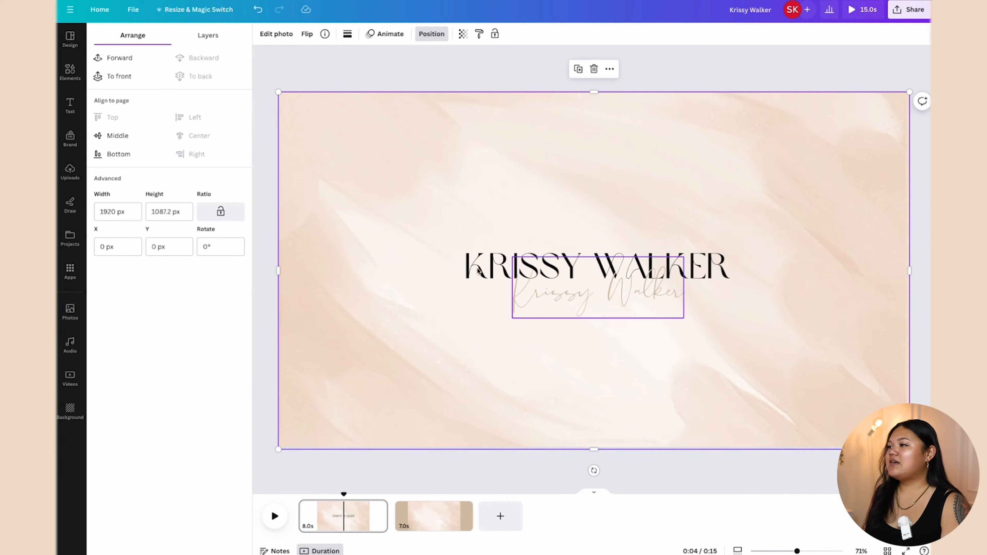
pyautogui.click(71, 108)
pyautogui.click(168, 66)
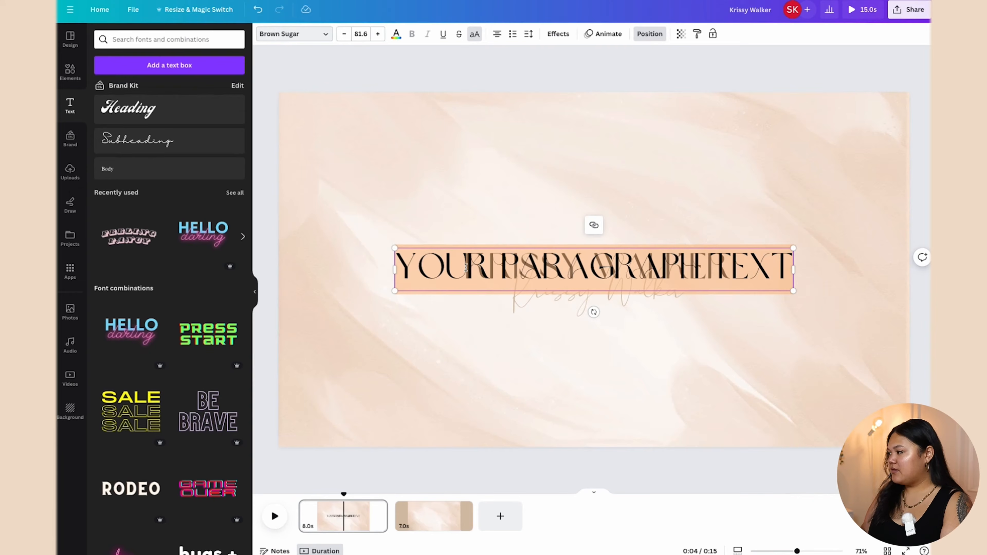
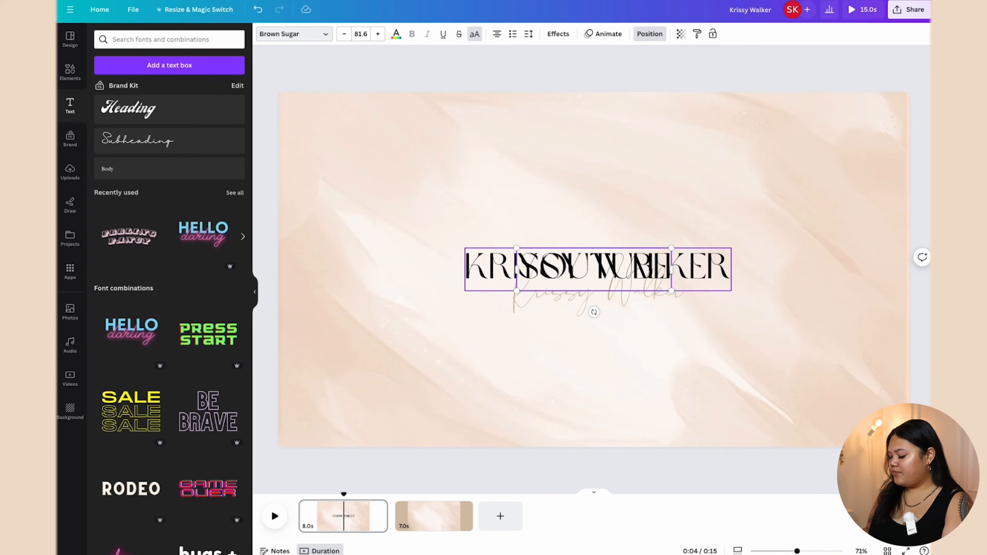
# Step: Make the new box read 'YOUTUBE | SOCIAL MEDIA | BUSINESS' and move it below the name lines
pyautogui.write('|')
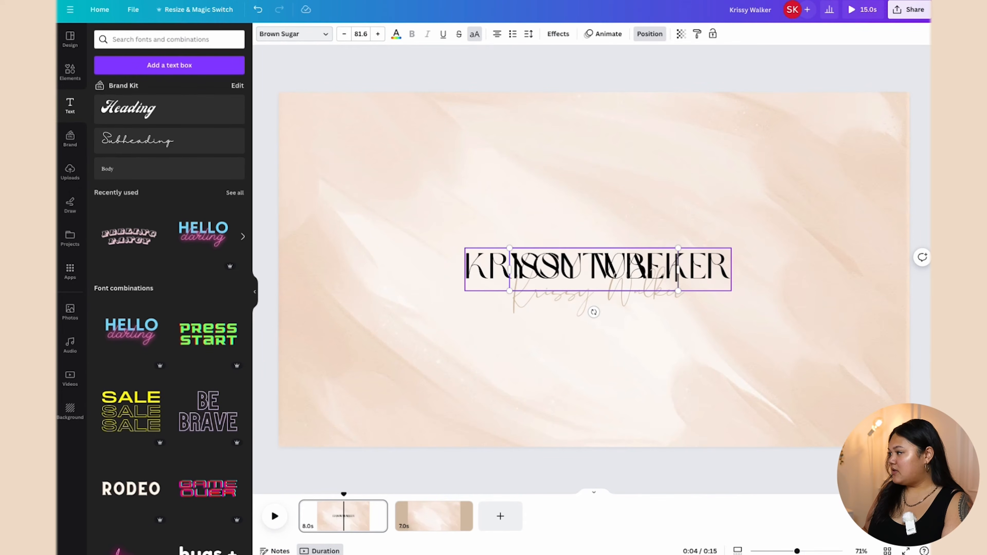
pyautogui.click(499, 345)
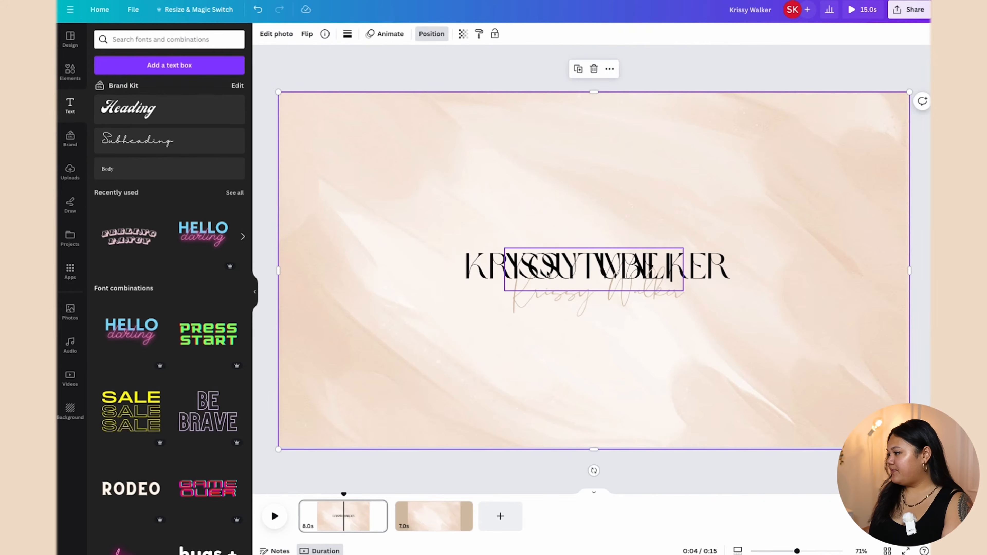
pyautogui.moveTo(544, 267); pyautogui.dragTo(551, 372)
pyautogui.click(683, 371)
pyautogui.click(689, 375)
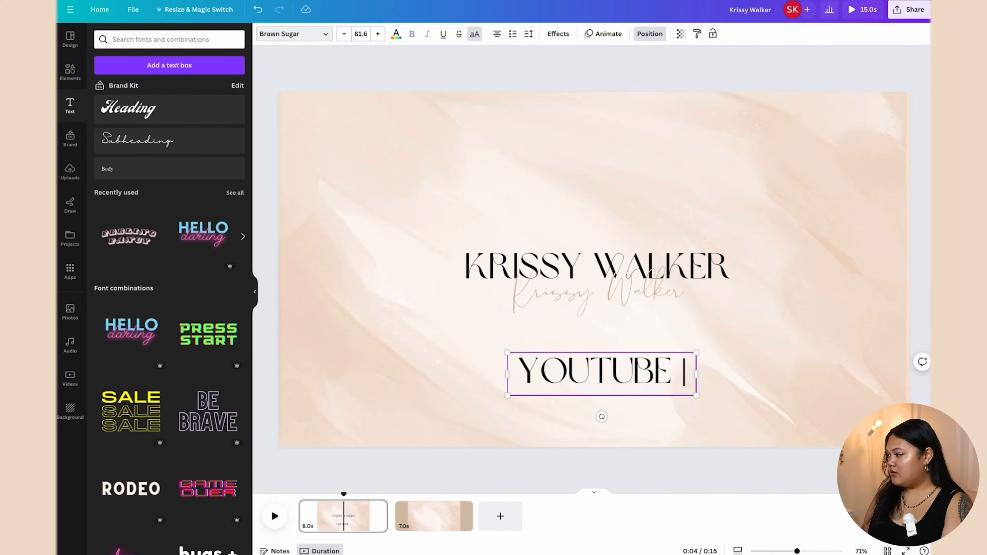
pyautogui.write('SOCIAL MEDIA')
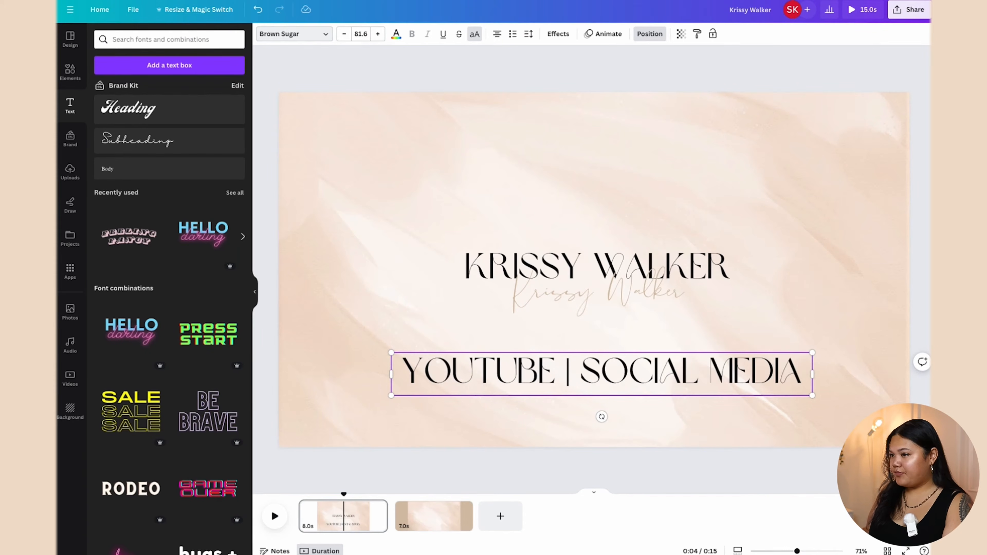
pyautogui.write(' | BUSINESS')
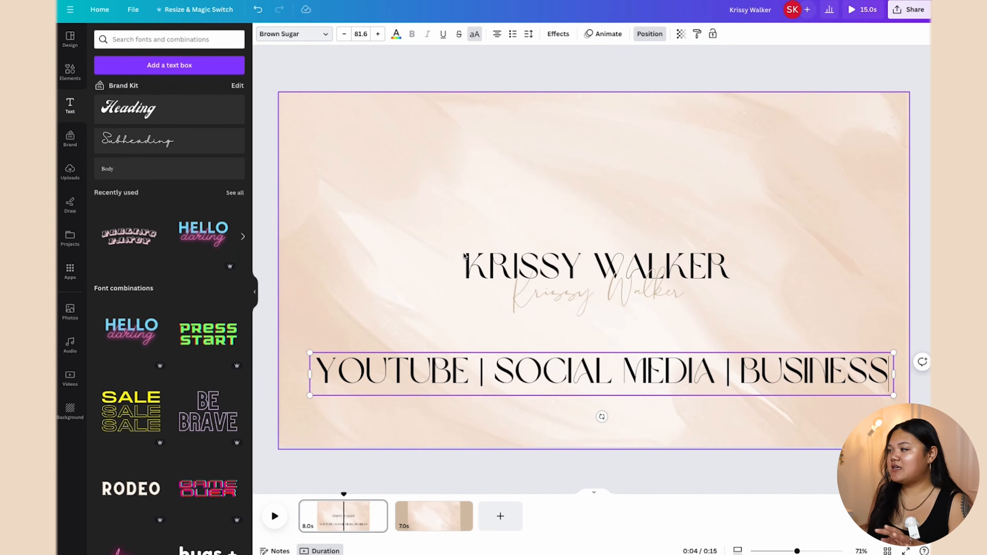
pyautogui.click(328, 36)
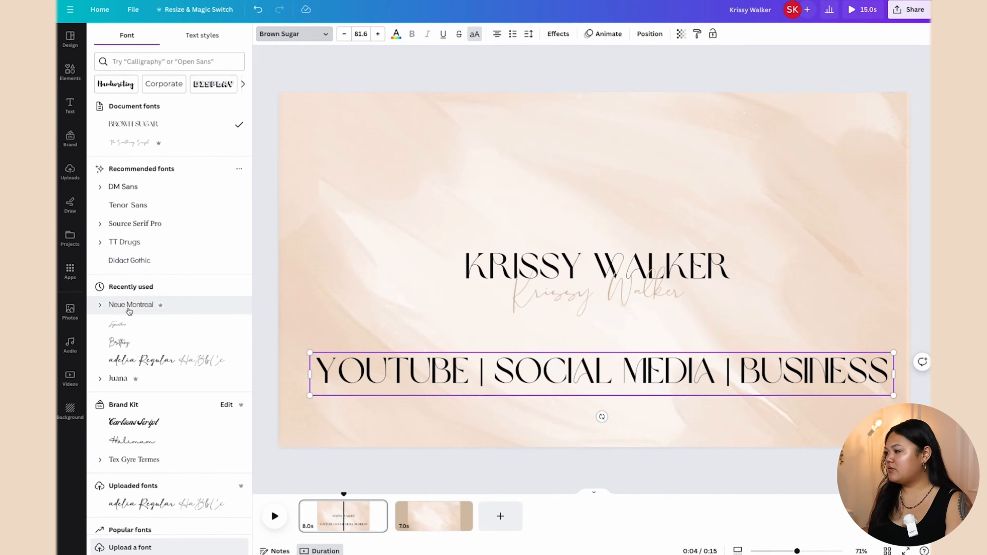
# Step: Set the tagline to Neue Montreal Light, shrink it to about 14.8, and place it under the title
pyautogui.click(161, 305)
pyautogui.click(100, 305)
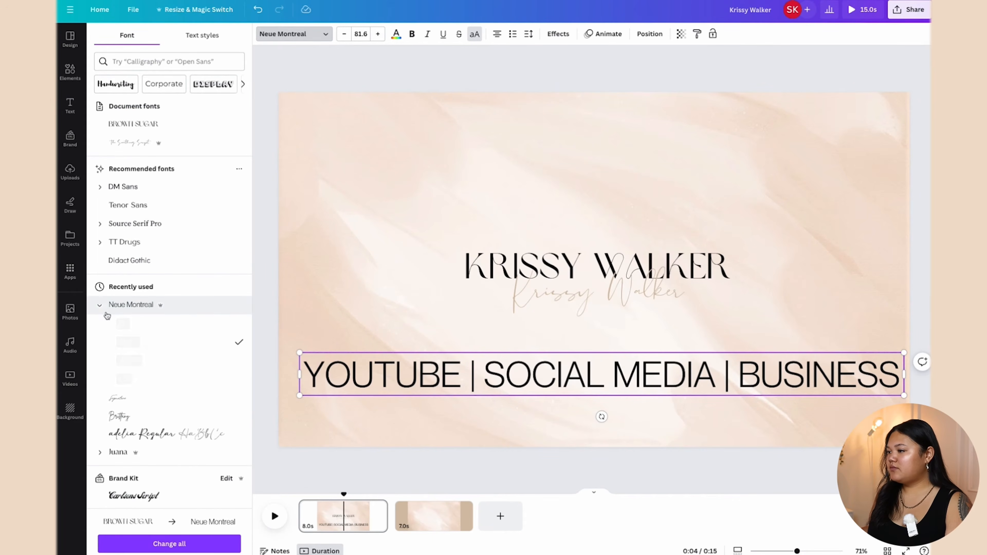
pyautogui.click(127, 324)
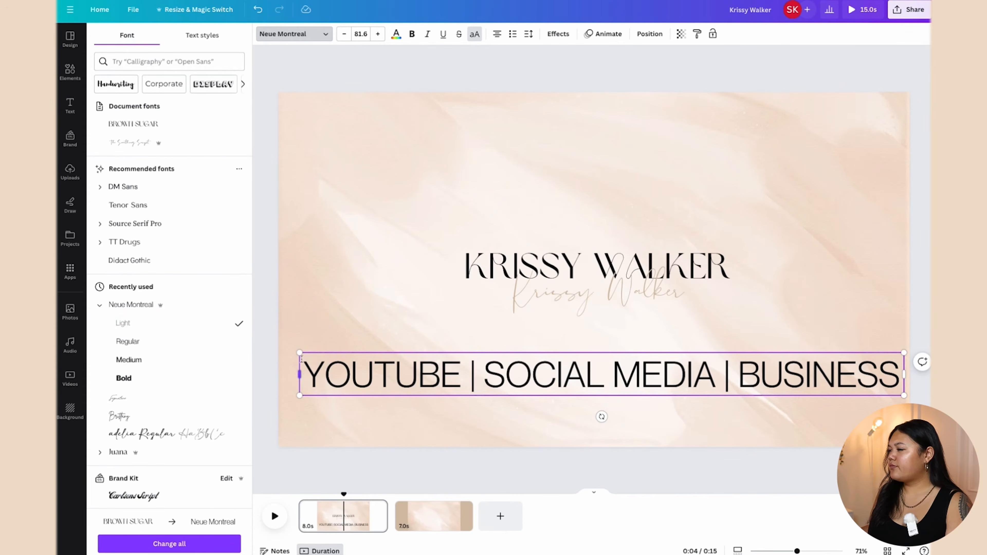
pyautogui.moveTo(299, 353); pyautogui.dragTo(674, 379)
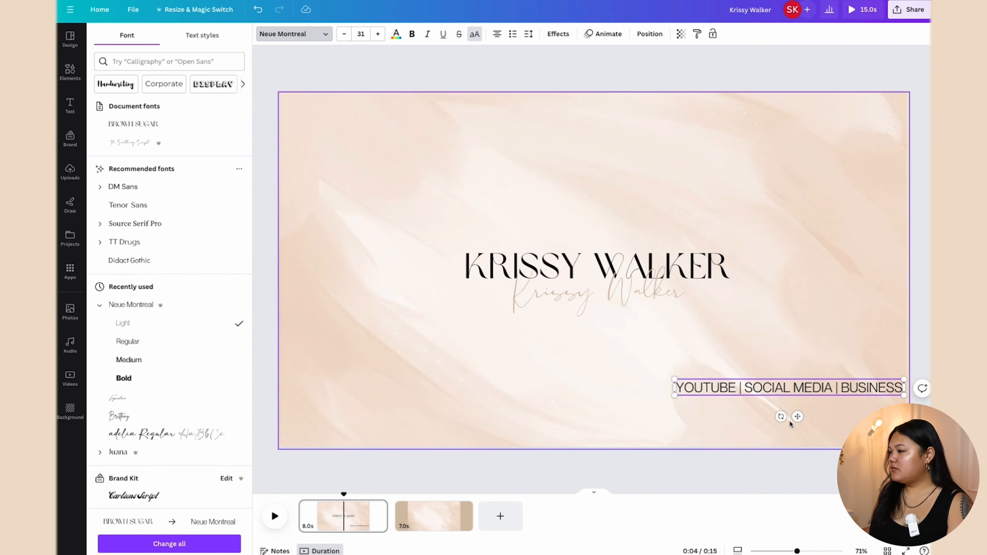
pyautogui.moveTo(796, 416); pyautogui.dragTo(607, 362)
pyautogui.moveTo(483, 324); pyautogui.dragTo(604, 335)
pyautogui.moveTo(663, 359); pyautogui.dragTo(602, 354)
# Step: Move all three text lines up together, then enlarge the tagline to 16.8 and centre it
pyautogui.moveTo(509, 214)
pyautogui.mouseDown()
pyautogui.moveTo(615, 348)
pyautogui.moveTo(605, 347)
pyautogui.mouseUp()
pyautogui.moveTo(608, 284); pyautogui.dragTo(606, 260)
pyautogui.click(571, 183)
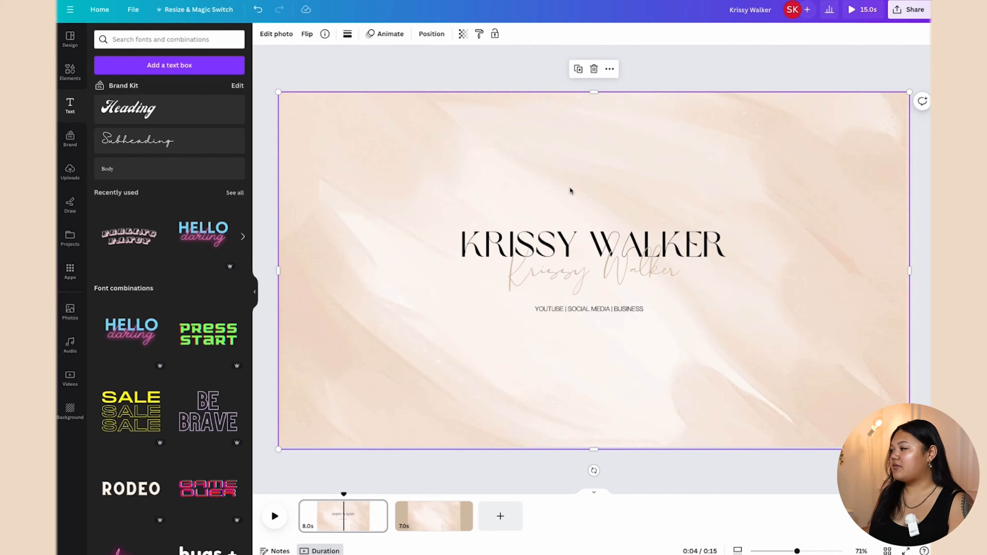
pyautogui.click(562, 308)
pyautogui.moveTo(533, 304); pyautogui.dragTo(521, 304)
pyautogui.moveTo(591, 334); pyautogui.dragTo(601, 333)
pyautogui.click(489, 209)
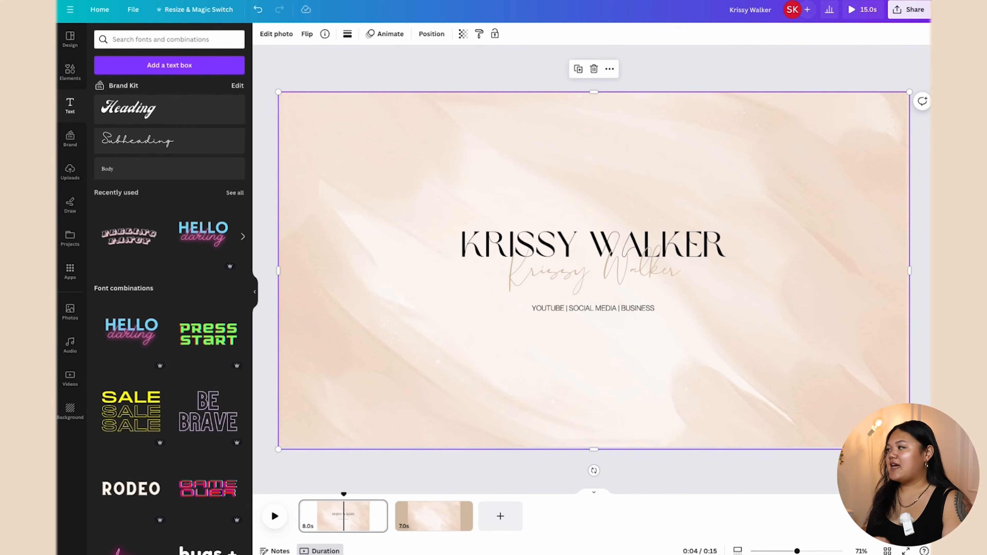
# Step: Upload the photo files and drop the first portrait onto the right side of the title page
pyautogui.moveTo(347, 186); pyautogui.dragTo(178, 212)
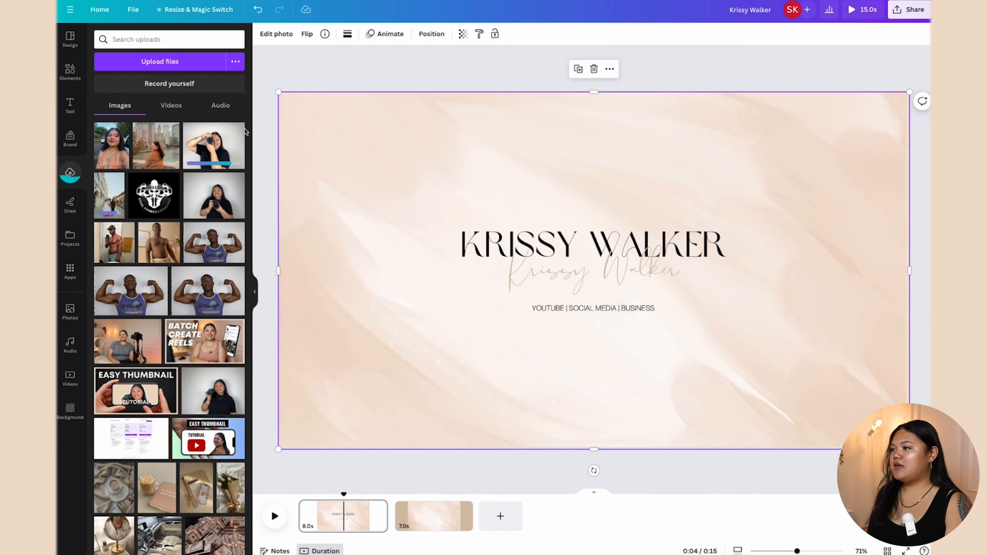
pyautogui.moveTo(112, 146); pyautogui.dragTo(846, 229)
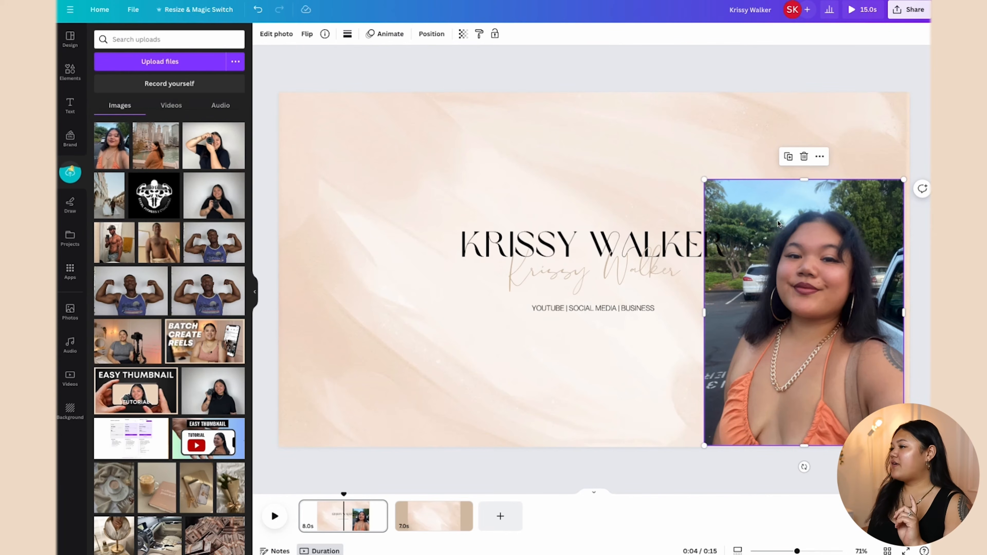
# Step: Remove the portrait's background with BG Remover and enlarge the cutout against the right edge
pyautogui.click(283, 35)
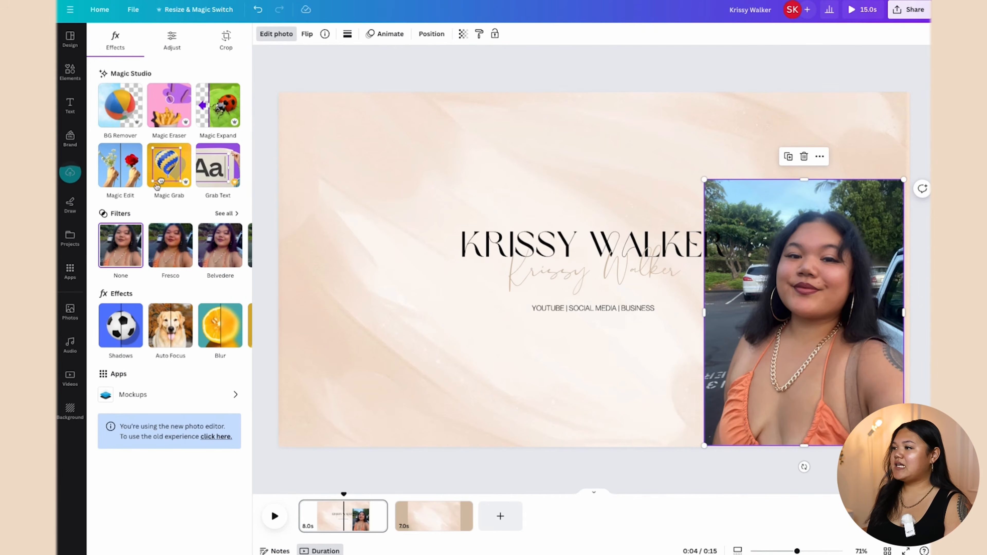
pyautogui.click(123, 116)
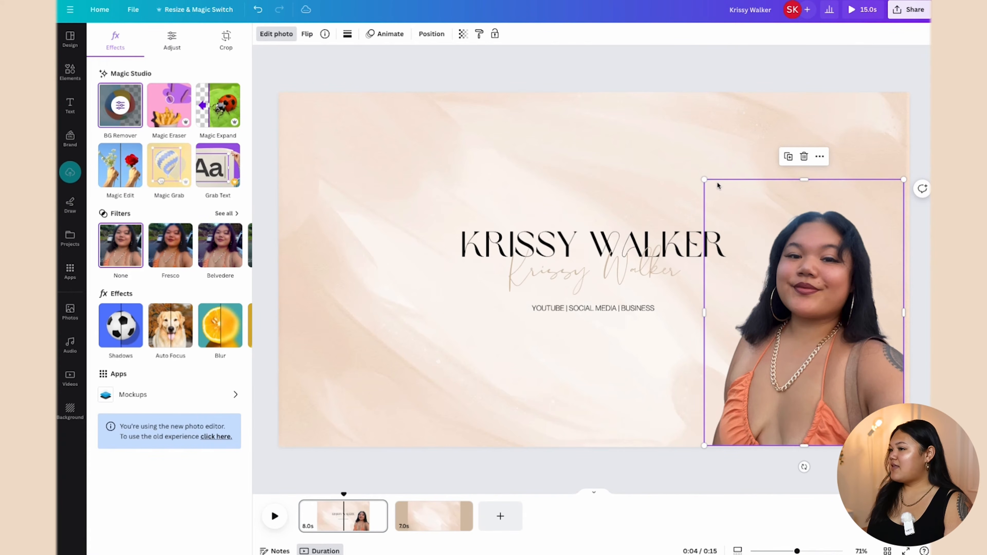
pyautogui.moveTo(702, 179); pyautogui.dragTo(664, 155)
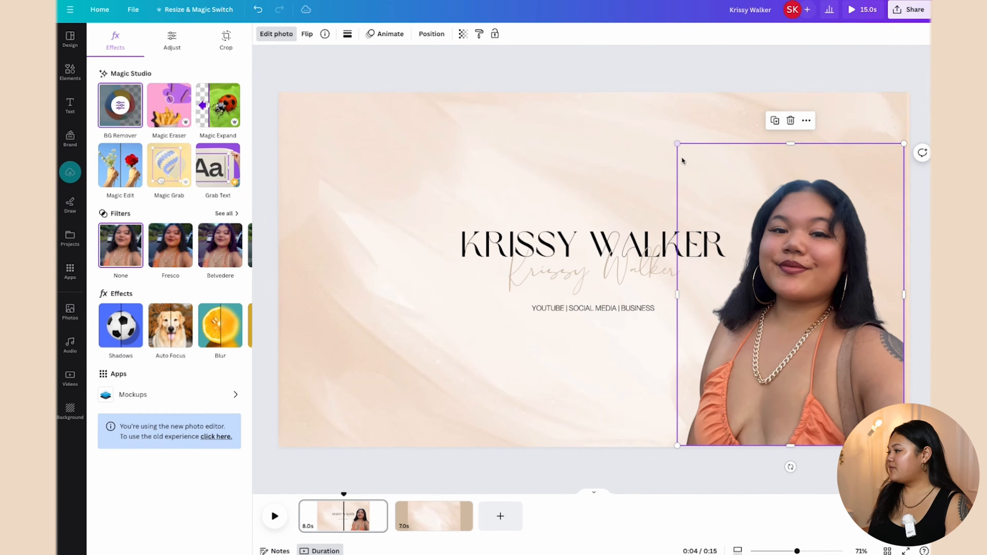
pyautogui.moveTo(904, 143); pyautogui.dragTo(921, 128)
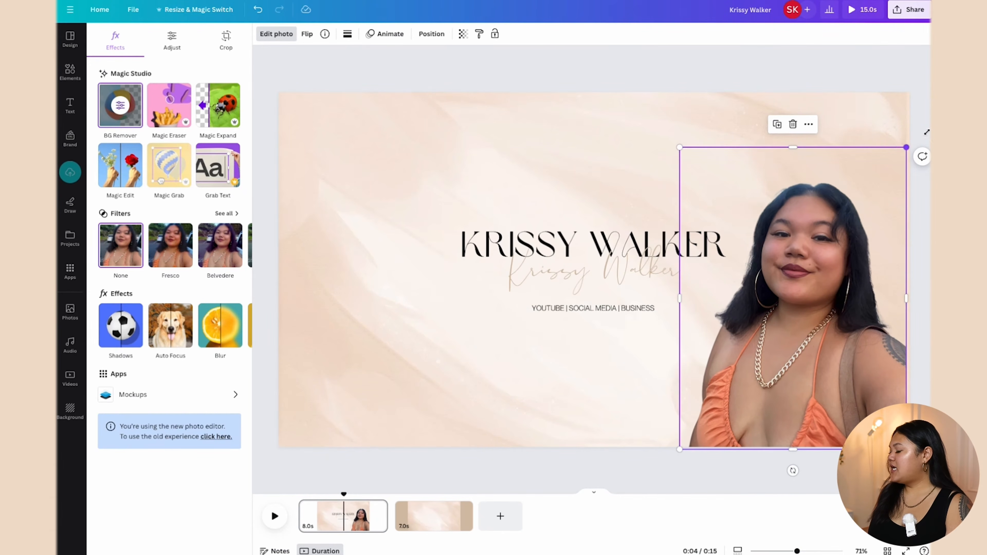
pyautogui.moveTo(836, 257); pyautogui.dragTo(831, 256)
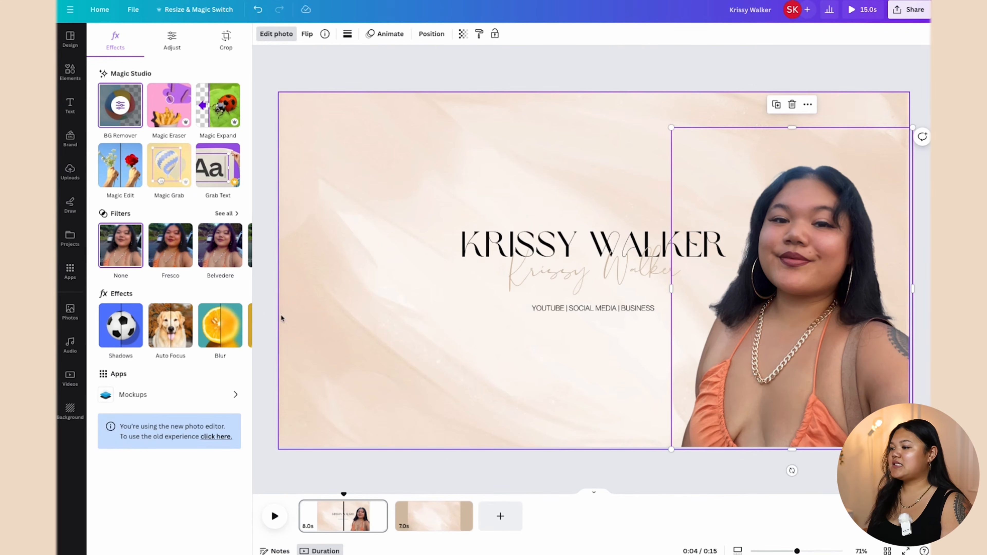
# Step: Try a Glow shadow on the portrait, adjusting intensity and bringing size down to 0 with more blur
pyautogui.click(120, 332)
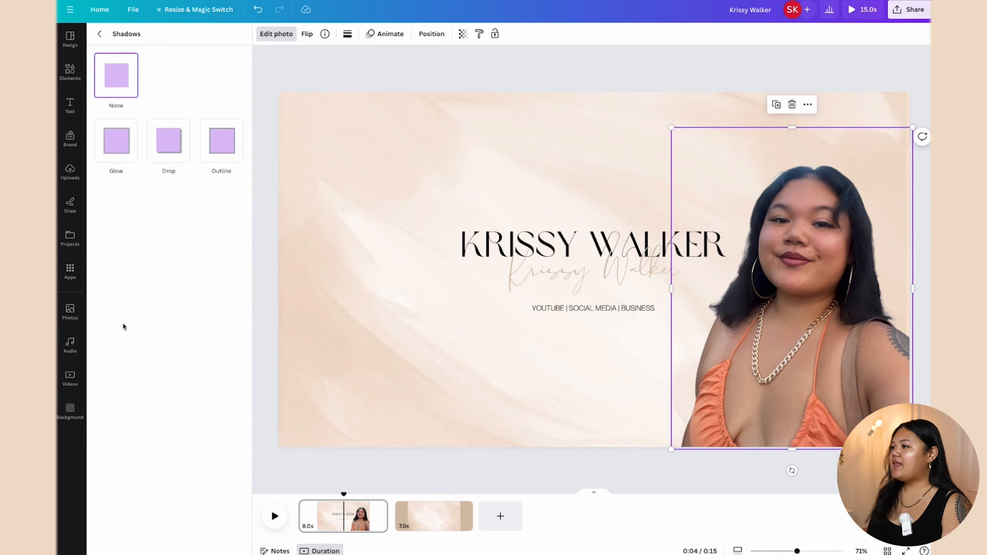
pyautogui.click(117, 151)
pyautogui.moveTo(116, 202)
pyautogui.mouseDown()
pyautogui.moveTo(150, 208)
pyautogui.moveTo(111, 203)
pyautogui.mouseUp()
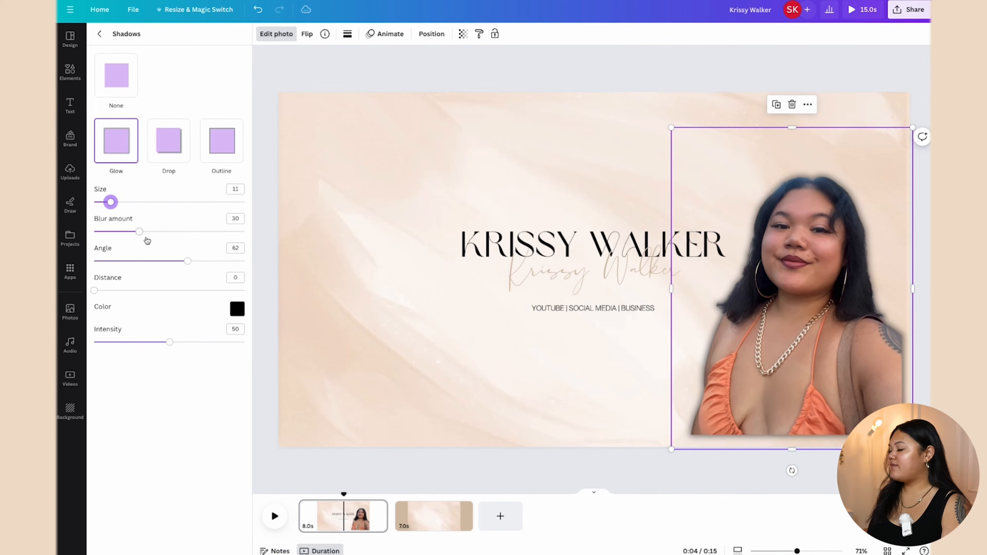
pyautogui.moveTo(141, 232)
pyautogui.mouseDown()
pyautogui.moveTo(163, 232)
pyautogui.moveTo(136, 232)
pyautogui.mouseUp()
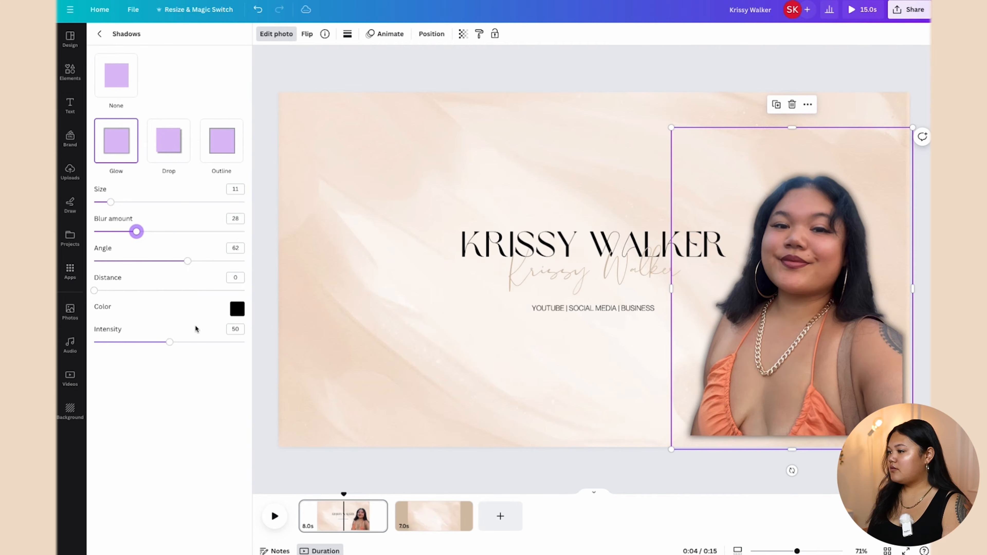
pyautogui.moveTo(169, 343); pyautogui.dragTo(188, 355)
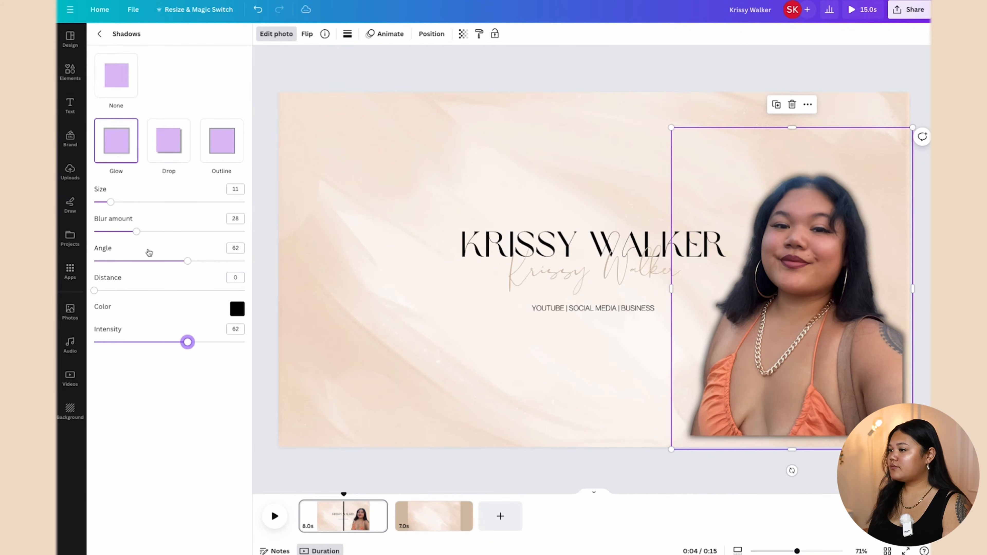
pyautogui.moveTo(112, 202)
pyautogui.mouseDown()
pyautogui.moveTo(134, 203)
pyautogui.moveTo(88, 210)
pyautogui.moveTo(93, 201)
pyautogui.mouseUp()
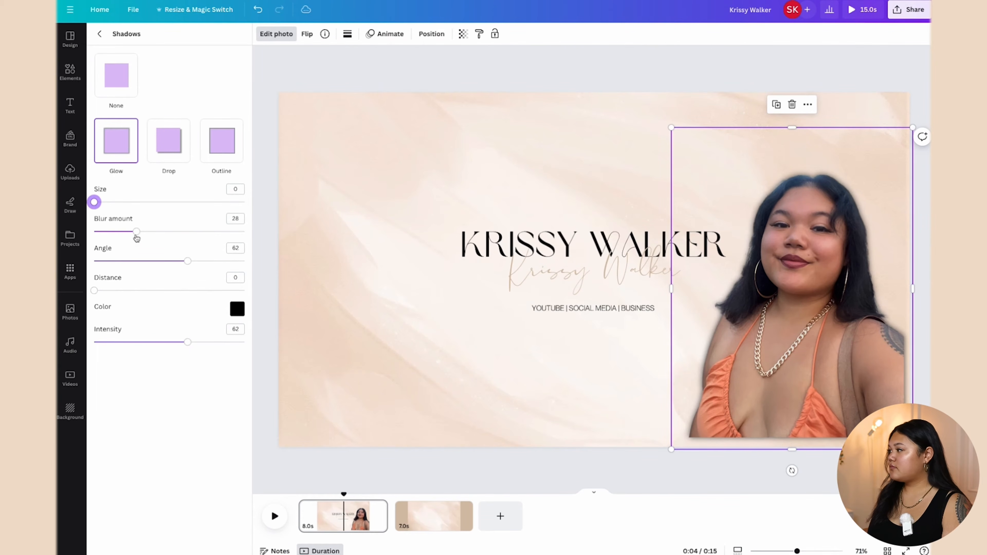
pyautogui.moveTo(136, 232); pyautogui.dragTo(171, 241)
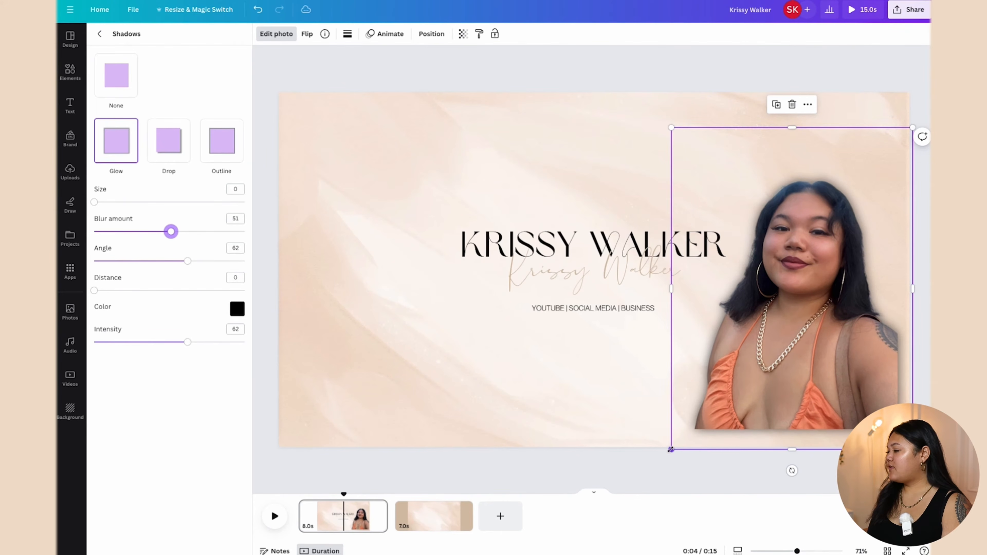
# Step: Enlarge the portrait past the slide's bottom edge and shift it up and right
pyautogui.moveTo(671, 450); pyautogui.dragTo(634, 495)
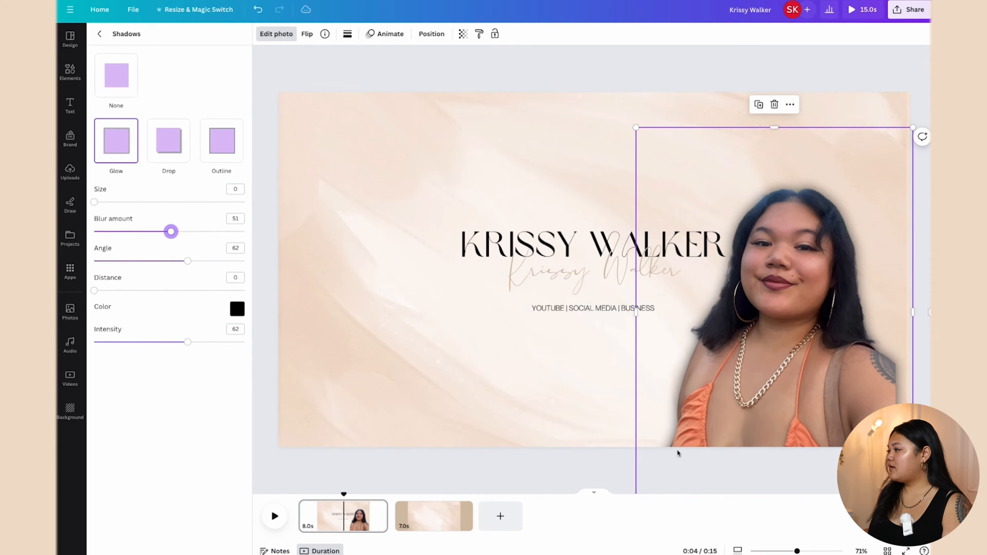
pyautogui.moveTo(736, 402); pyautogui.dragTo(757, 384)
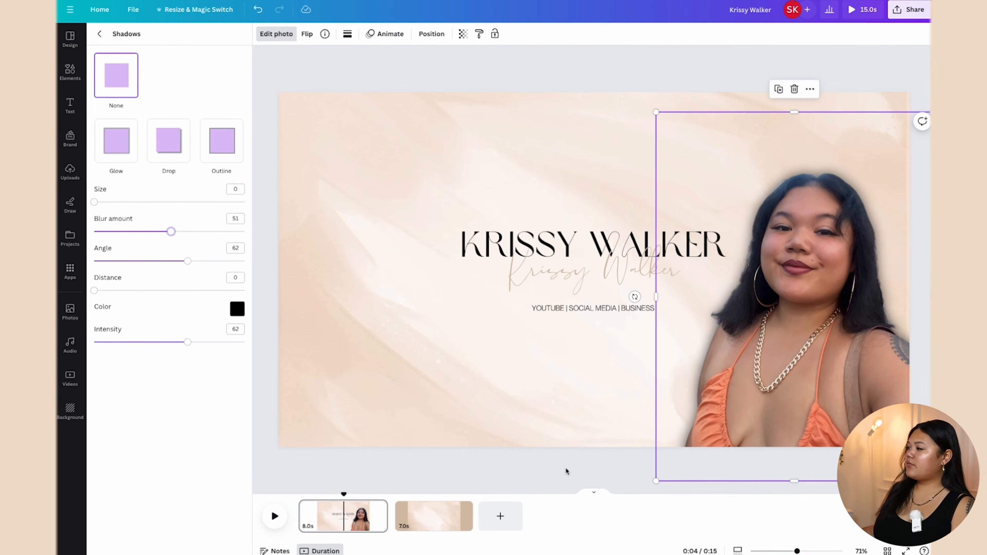
pyautogui.click(488, 397)
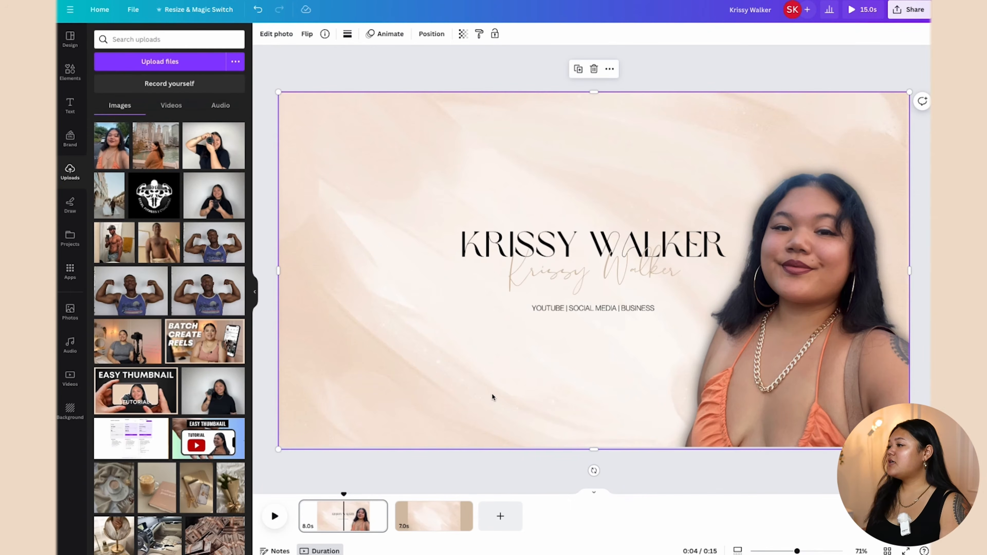
# Step: Search Elements for 'photo frames' and browse the graphics results
pyautogui.click(71, 73)
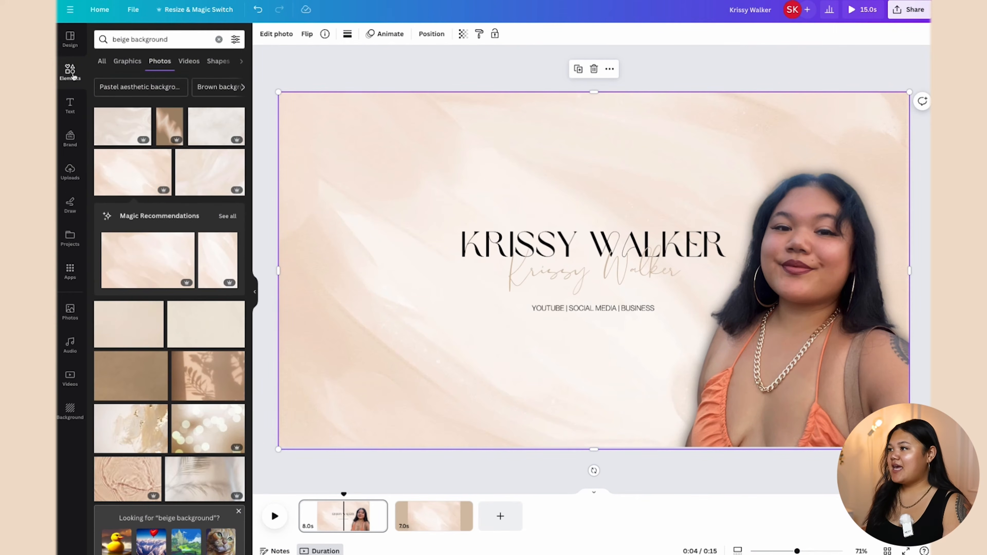
pyautogui.click(219, 40)
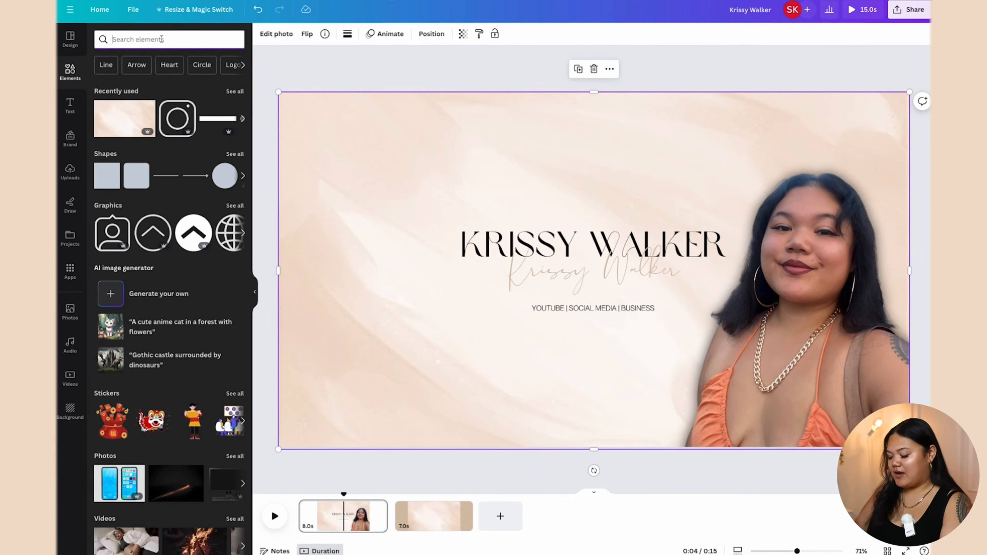
pyautogui.write('photo fra')
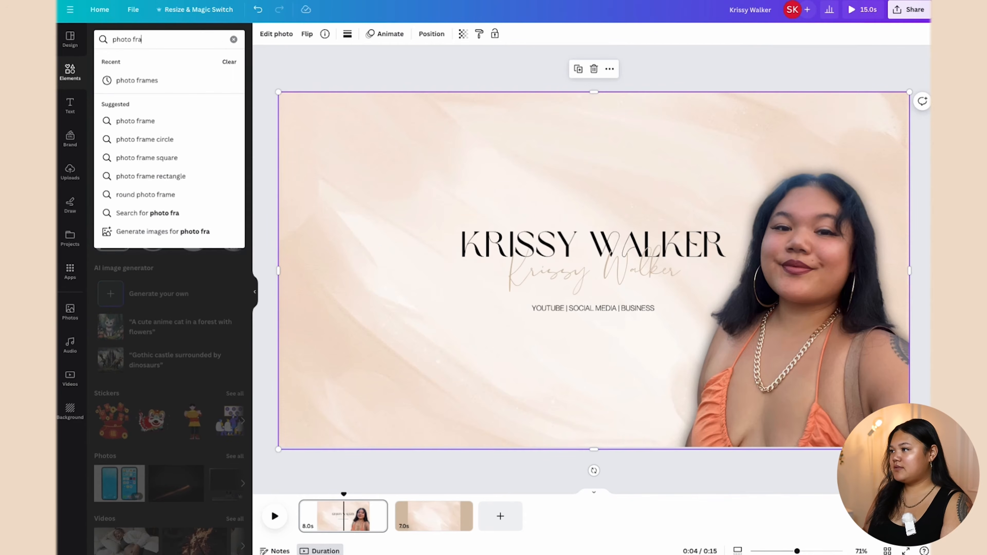
pyautogui.write('mes')
pyautogui.press('Return')
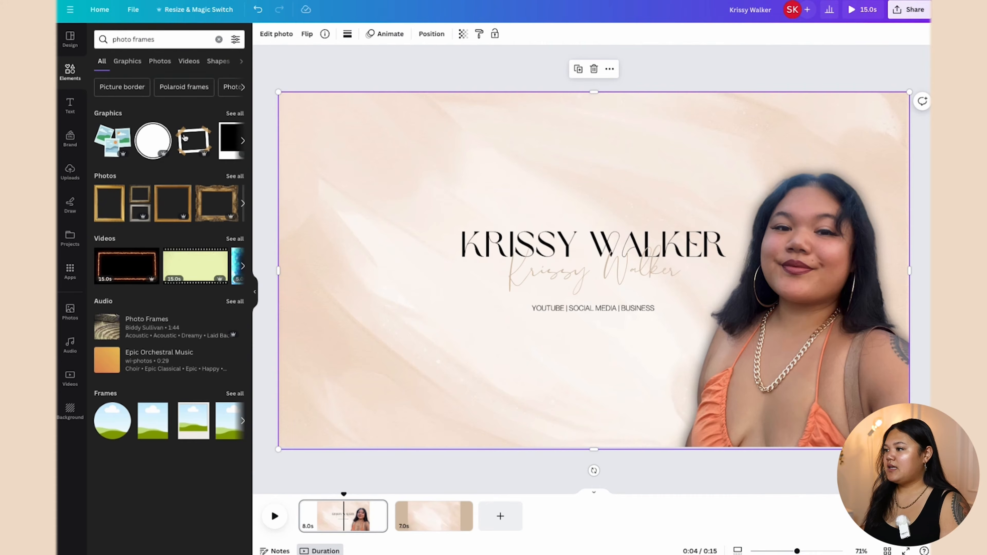
pyautogui.click(236, 113)
pyautogui.scroll(-5, 208, 276)
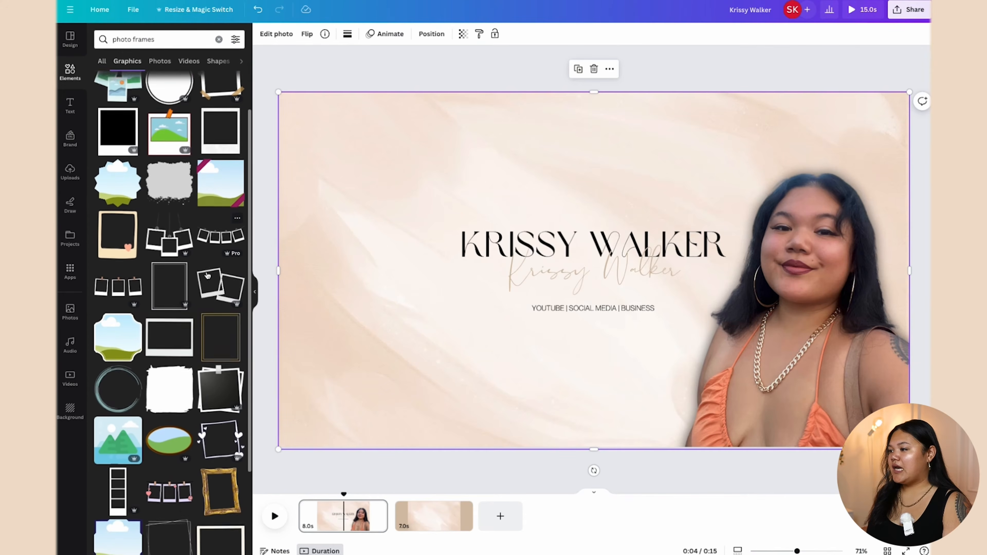
pyautogui.scroll(-5, 207, 275)
pyautogui.scroll(10, 110, 78)
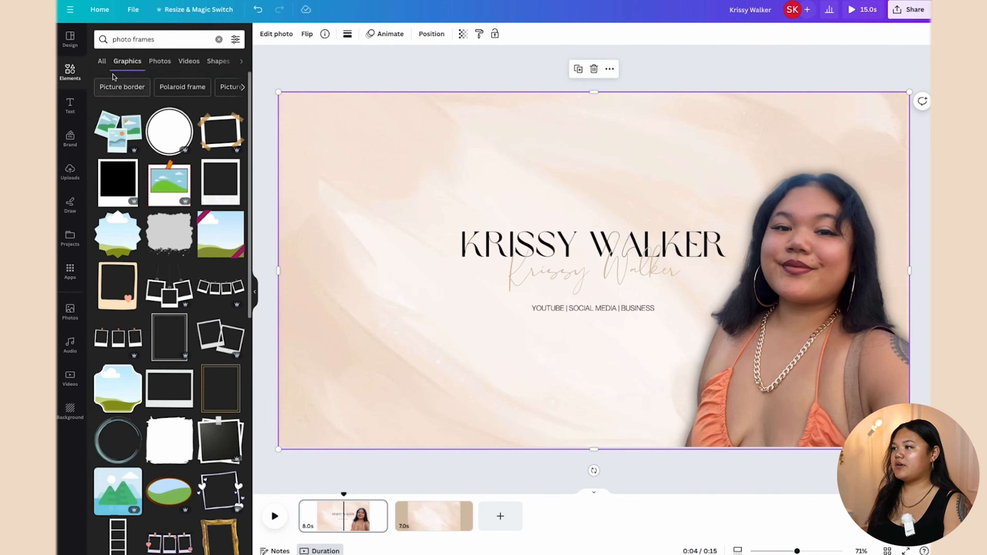
# Step: Browse all Frames results and add a rectangular landscape photo frame to the page
pyautogui.click(102, 60)
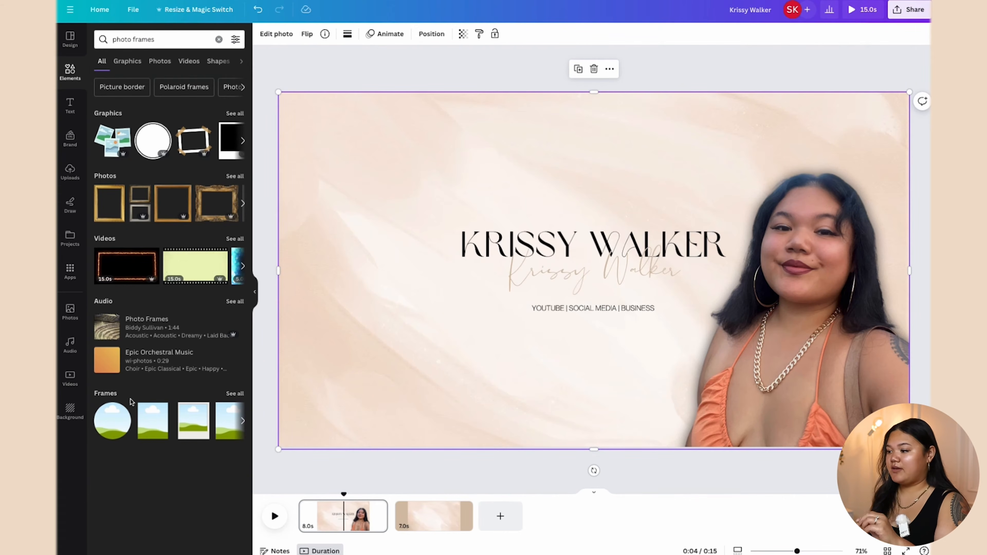
pyautogui.click(235, 393)
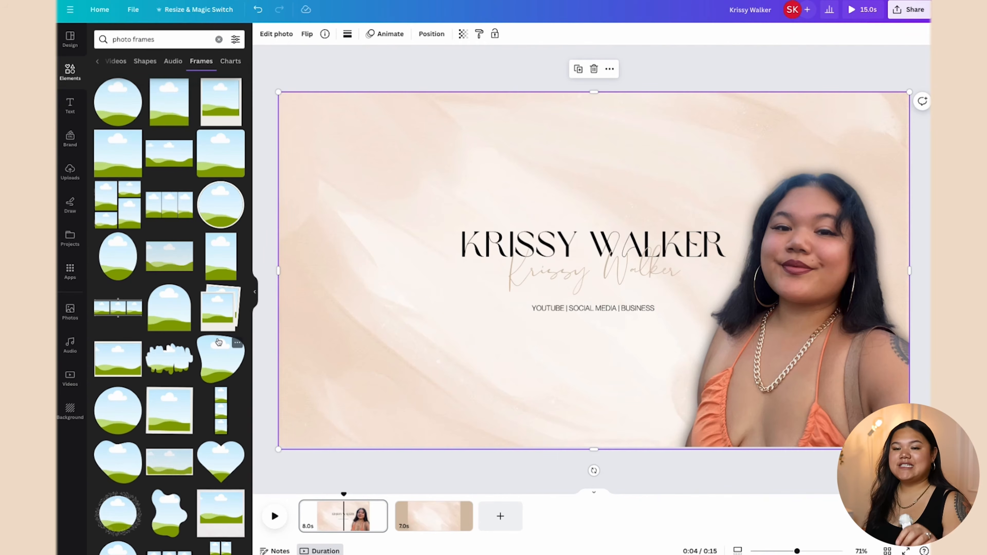
pyautogui.scroll(-1, 218, 342)
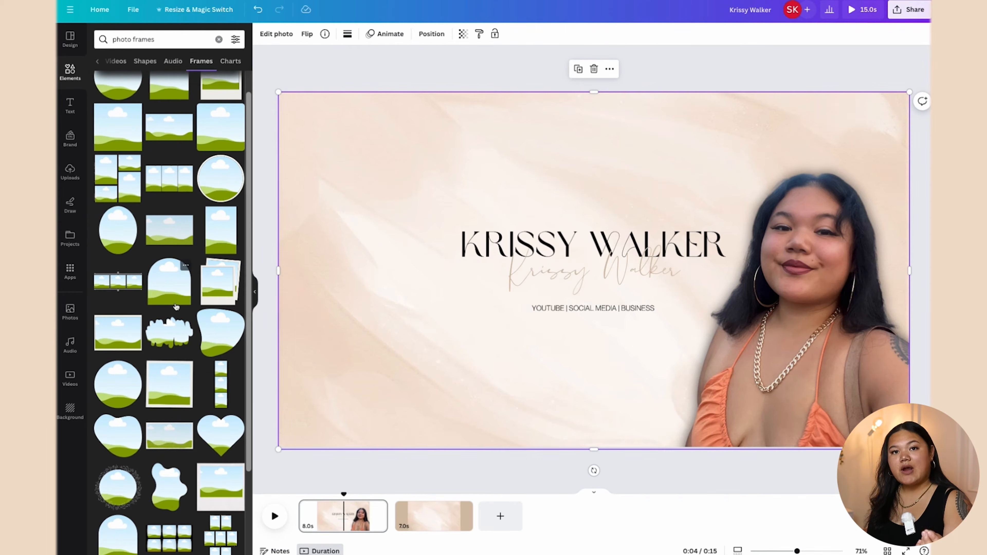
pyautogui.click(129, 300)
pyautogui.scroll(-3, 175, 323)
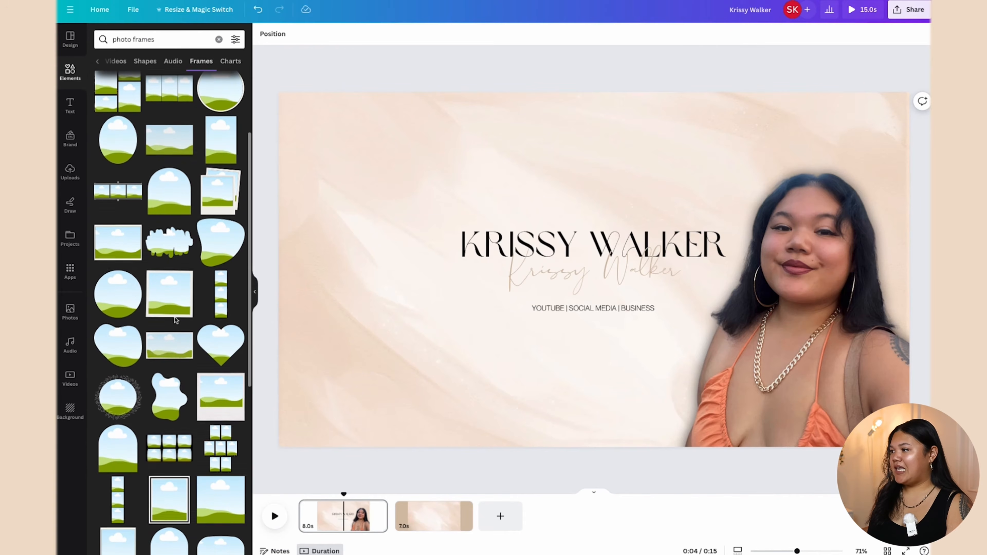
pyautogui.scroll(-8, 176, 320)
pyautogui.scroll(-5, 176, 320)
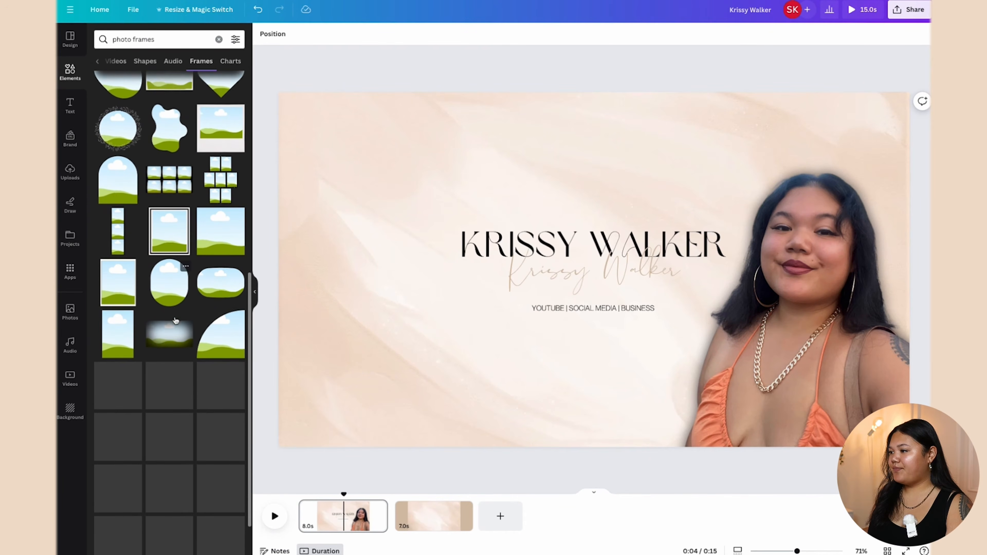
pyautogui.click(134, 326)
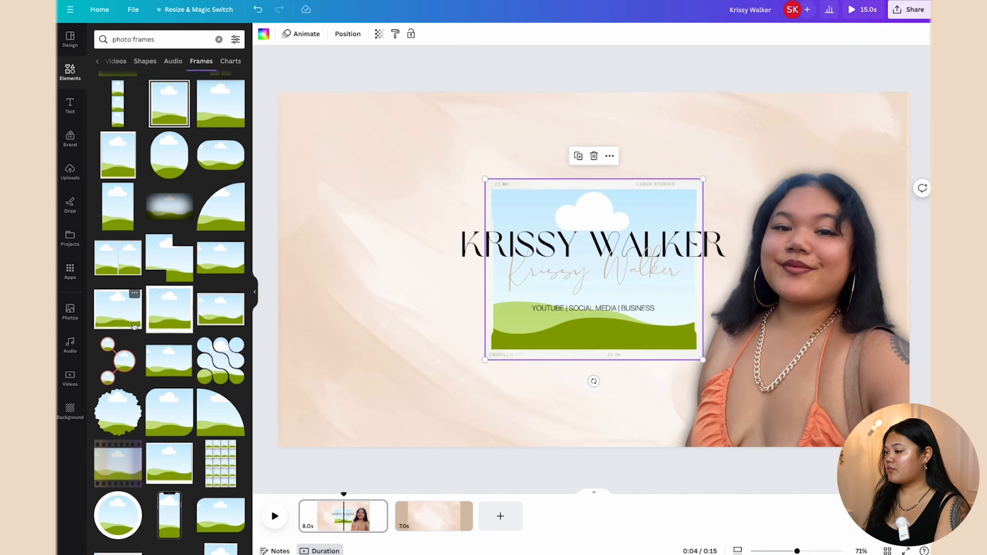
# Step: Resize the frame to about 476 by 395, tilt it about 5°, and place it top-left
pyautogui.moveTo(588, 192); pyautogui.dragTo(412, 110)
pyautogui.moveTo(527, 279); pyautogui.dragTo(458, 220)
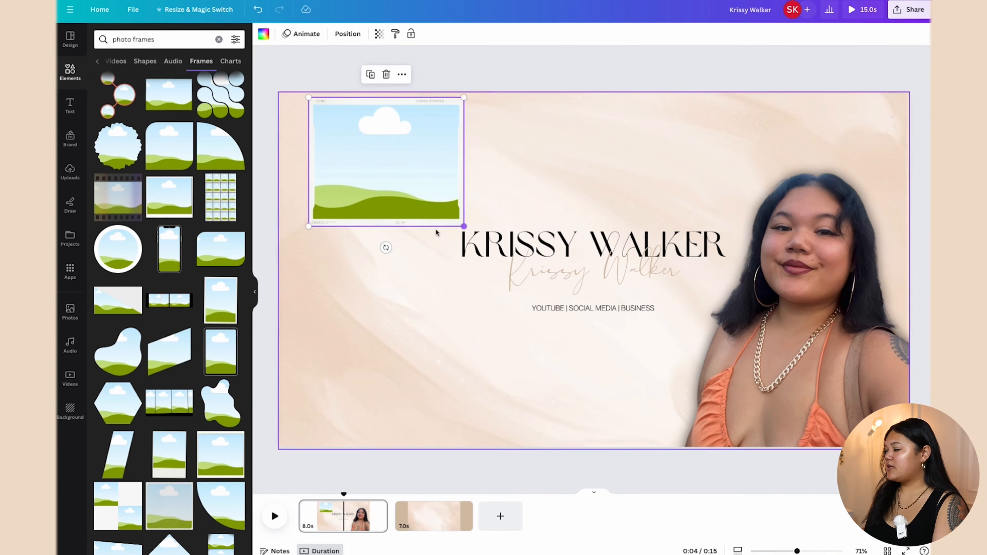
pyautogui.moveTo(396, 184); pyautogui.dragTo(379, 176)
pyautogui.moveTo(446, 221); pyautogui.dragTo(425, 211)
pyautogui.moveTo(370, 157); pyautogui.dragTo(400, 178)
pyautogui.moveTo(373, 227); pyautogui.dragTo(364, 241)
pyautogui.moveTo(435, 215); pyautogui.dragTo(442, 220)
pyautogui.moveTo(411, 189); pyautogui.dragTo(402, 186)
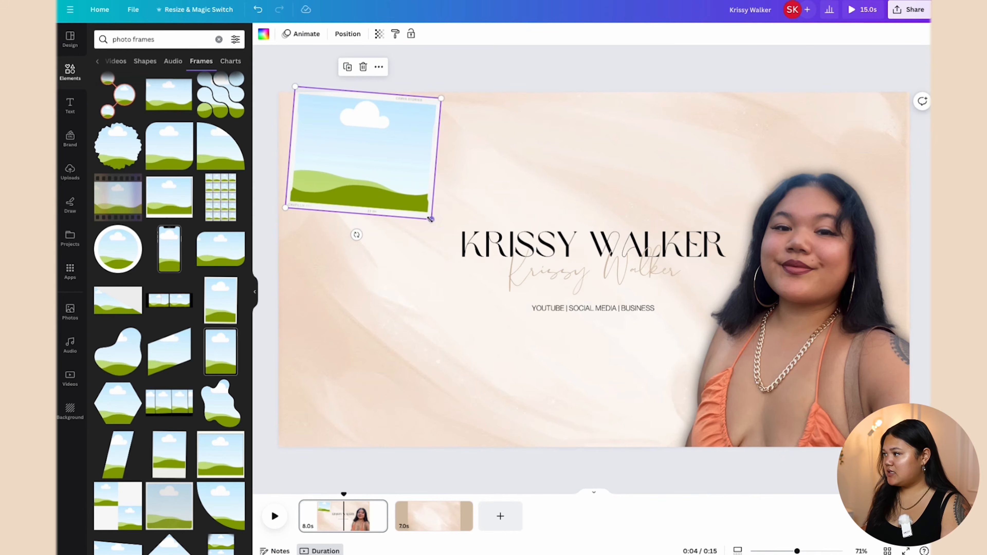
pyautogui.moveTo(431, 217); pyautogui.dragTo(443, 229)
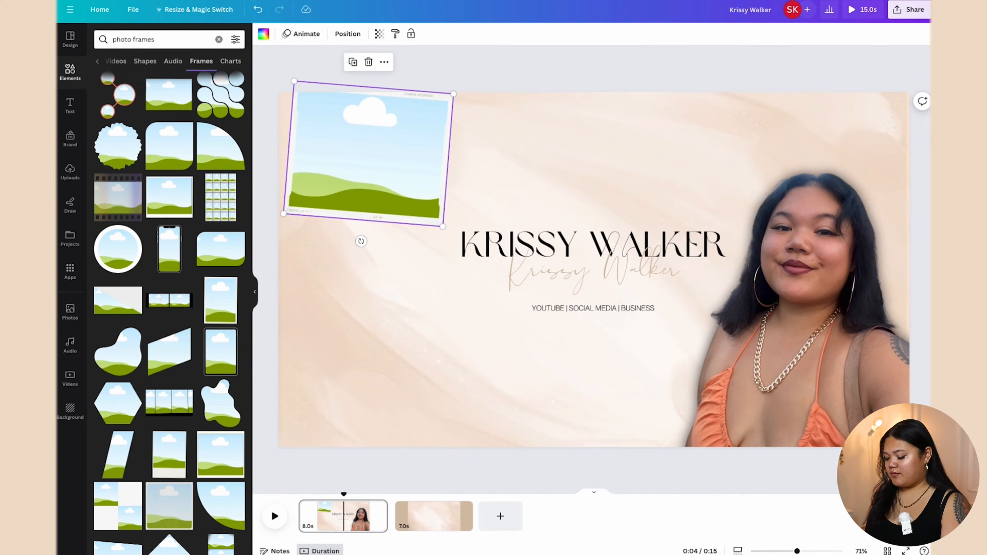
# Step: Duplicate the frame and place the copy below it, tilted the opposite way
pyautogui.rightClick(397, 184)
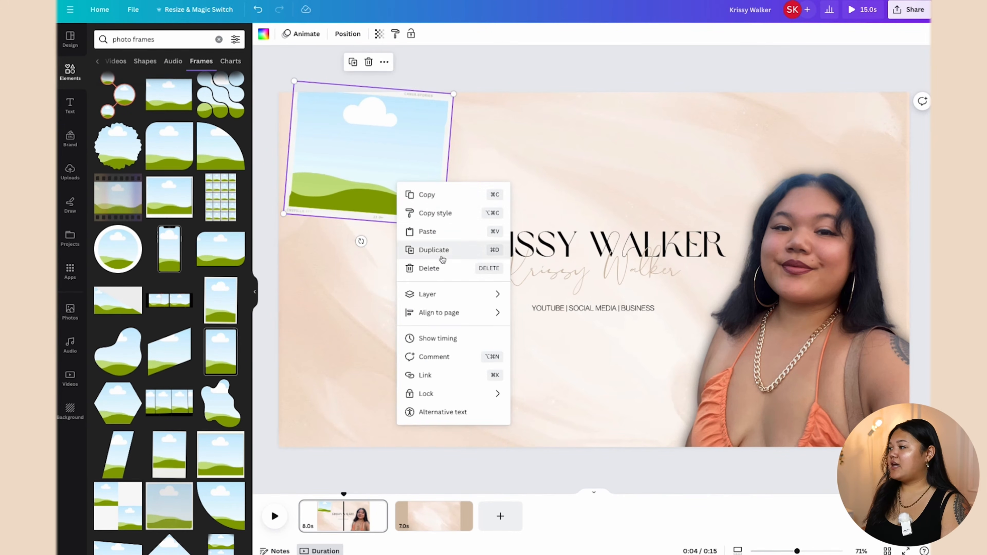
pyautogui.click(428, 250)
pyautogui.moveTo(418, 165); pyautogui.dragTo(367, 326)
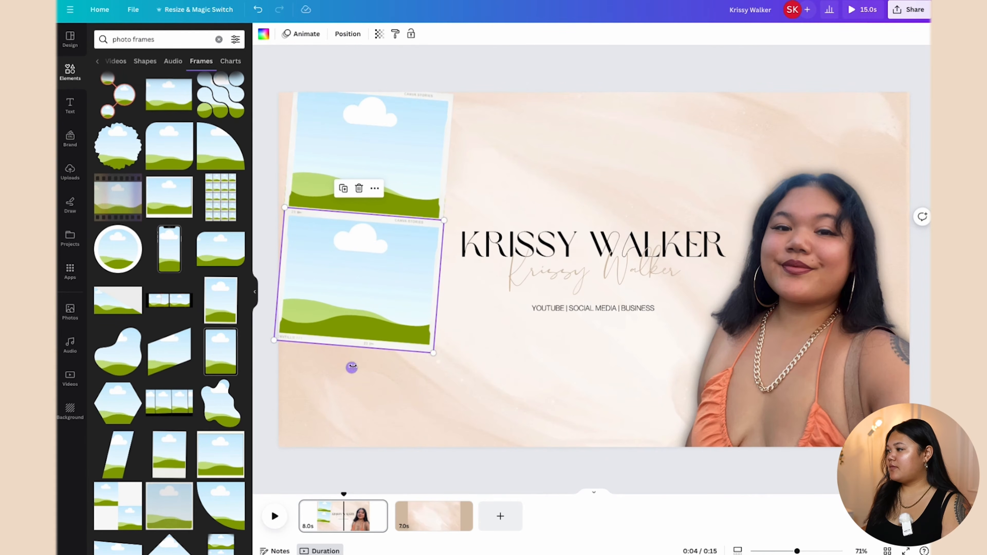
pyautogui.moveTo(353, 368); pyautogui.dragTo(372, 374)
pyautogui.moveTo(360, 295); pyautogui.dragTo(370, 297)
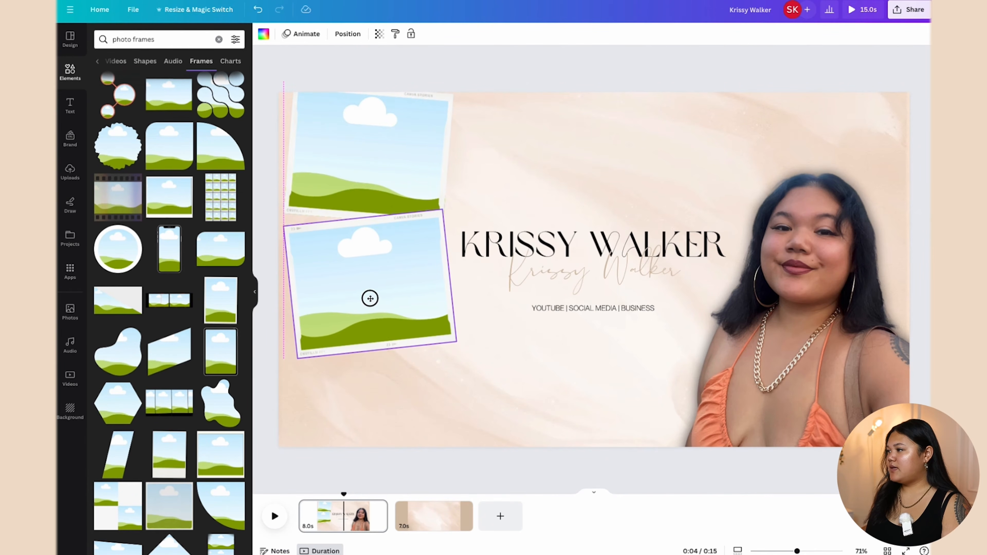
# Step: Duplicate again for a third frame tilted about 3° at the bottom, closing the gap above it
pyautogui.rightClick(375, 315)
pyautogui.click(413, 385)
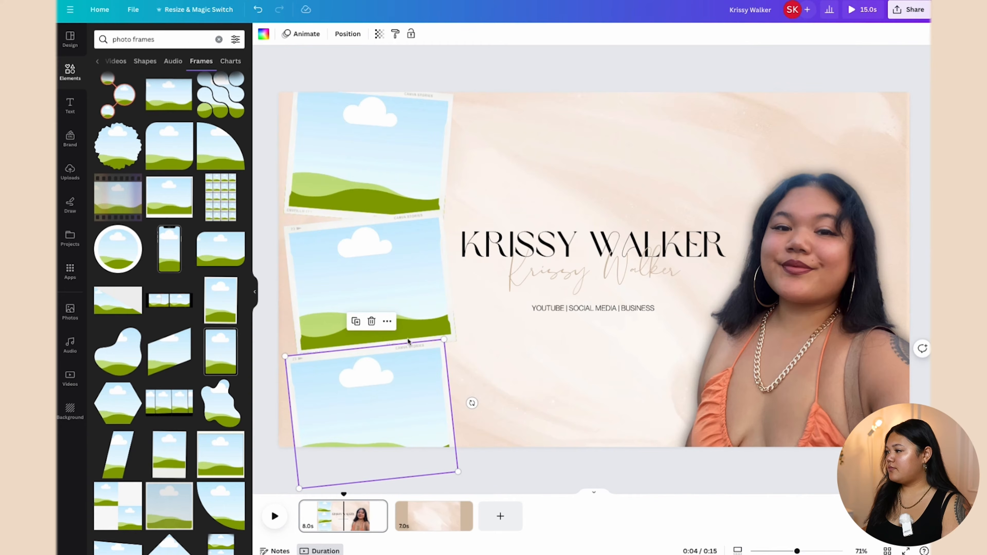
pyautogui.moveTo(384, 426); pyautogui.dragTo(401, 413)
pyautogui.moveTo(399, 490); pyautogui.dragTo(382, 502)
pyautogui.moveTo(419, 410); pyautogui.dragTo(411, 404)
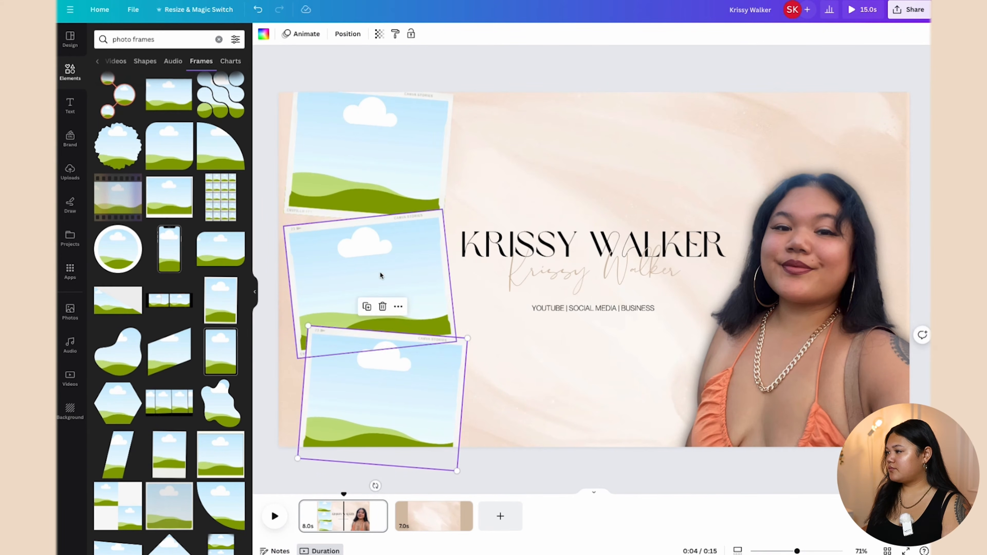
pyautogui.moveTo(380, 276); pyautogui.dragTo(379, 263)
pyautogui.click(399, 379)
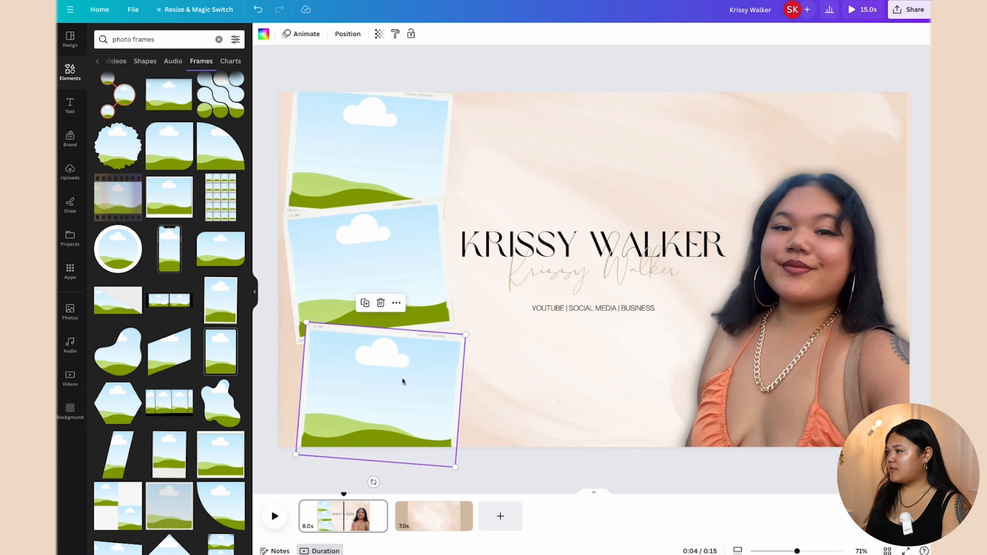
# Step: Drop the city river, camera selfie and wedding photos into the bottom, middle and top frames
pyautogui.click(70, 171)
pyautogui.moveTo(154, 151); pyautogui.dragTo(343, 376)
pyautogui.moveTo(210, 164); pyautogui.dragTo(335, 241)
pyautogui.moveTo(217, 171); pyautogui.dragTo(411, 167)
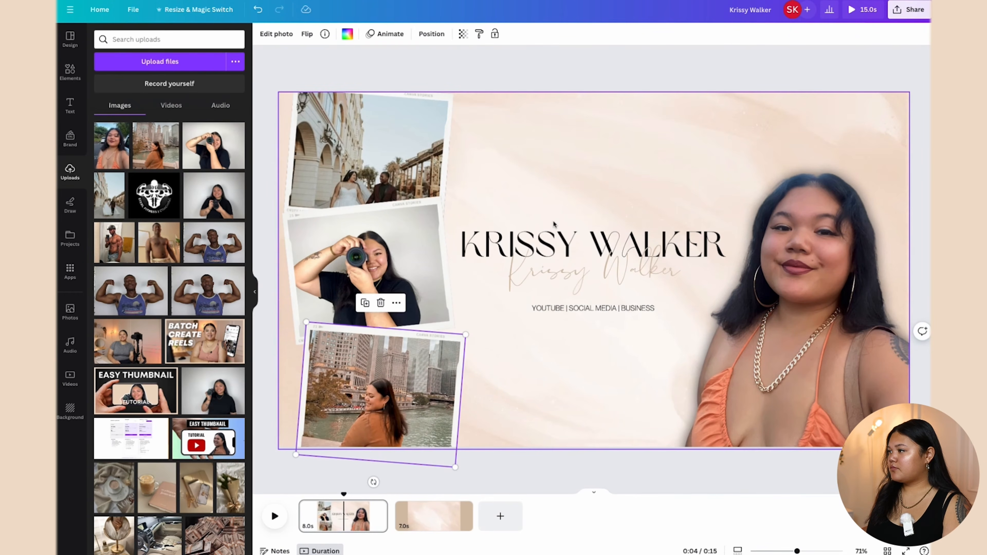
# Step: Reposition the wedding photo and enlarge and shift the camera selfie within their frames
pyautogui.doubleClick(403, 168)
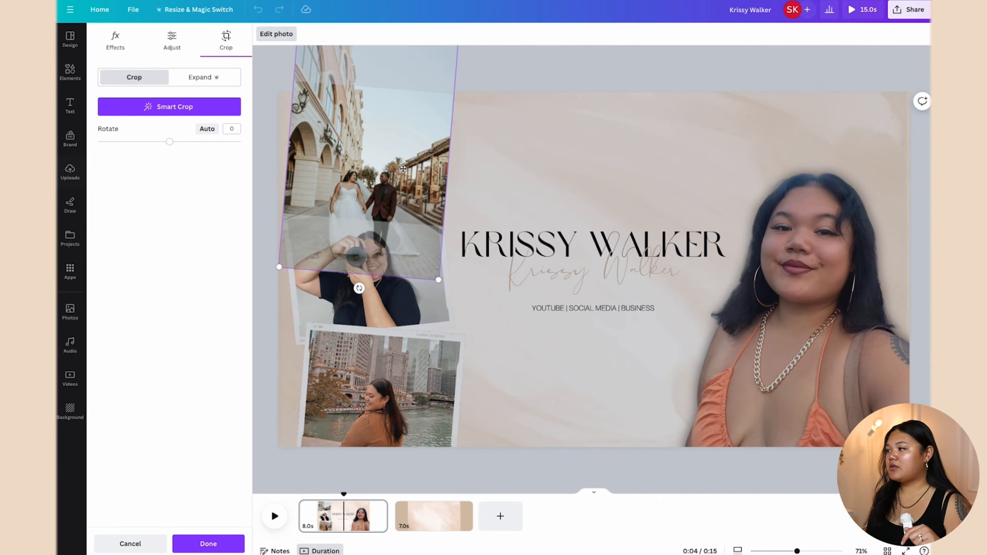
pyautogui.moveTo(387, 195); pyautogui.dragTo(391, 145)
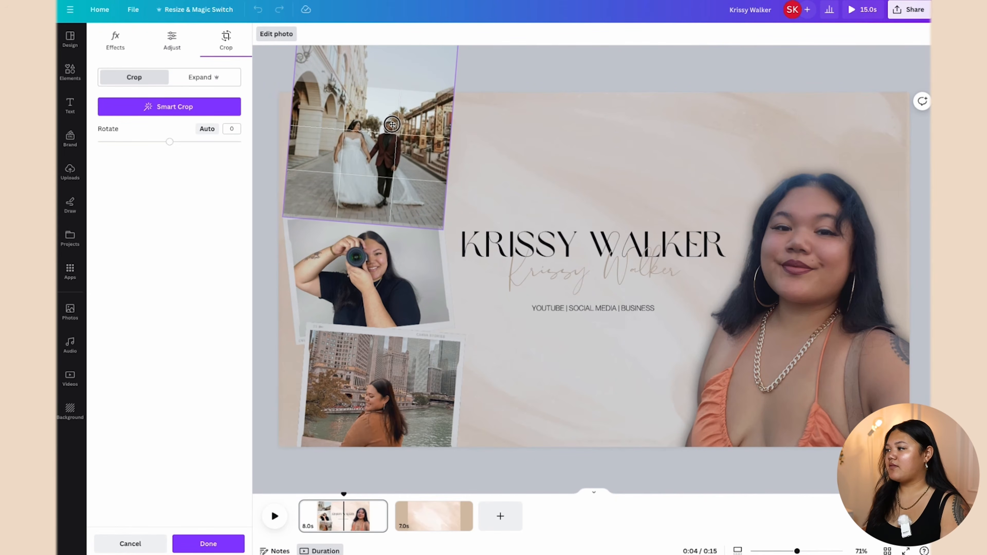
pyautogui.click(529, 161)
pyautogui.doubleClick(387, 300)
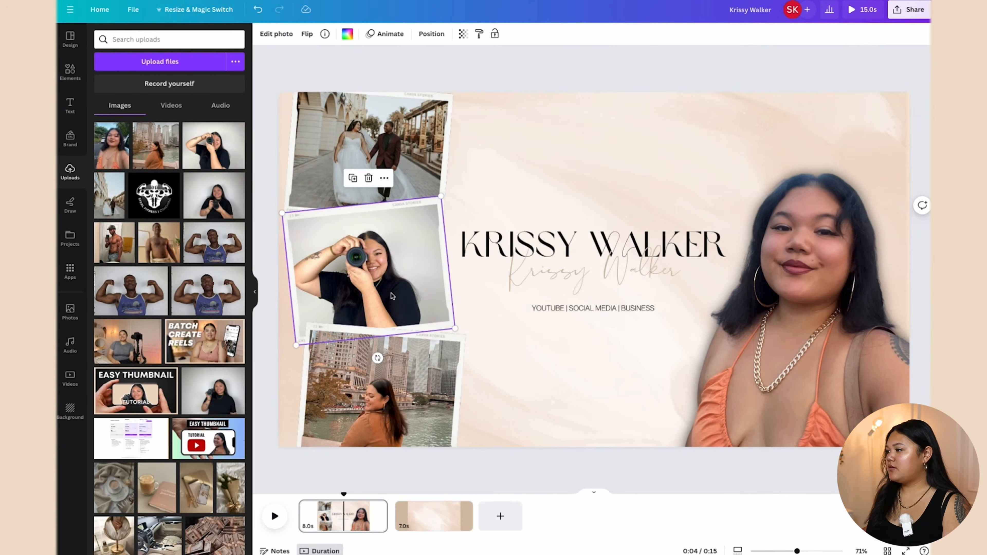
pyautogui.moveTo(448, 195); pyautogui.dragTo(476, 173)
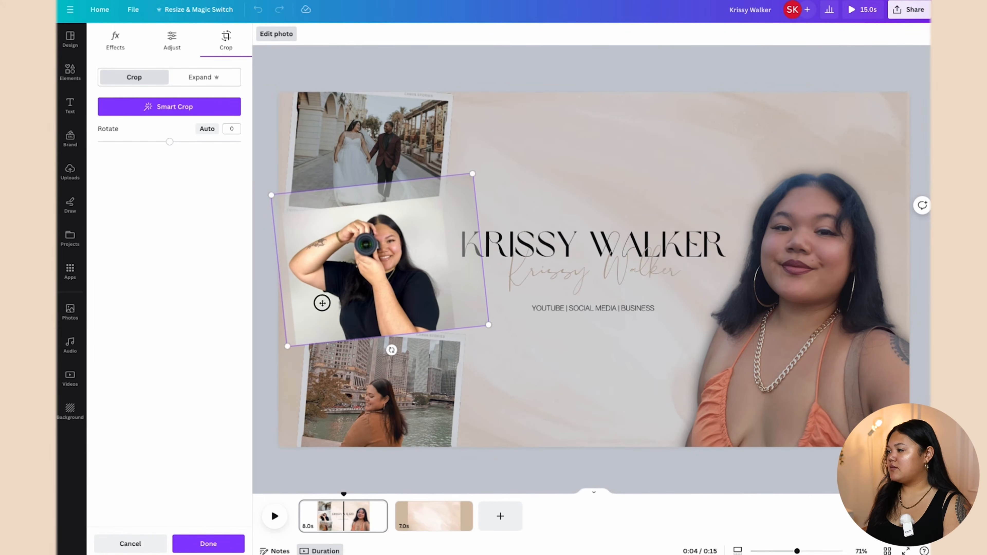
pyautogui.moveTo(322, 302); pyautogui.dragTo(327, 292)
pyautogui.click(540, 214)
# Step: Move the city river photo up within the bottom frame
pyautogui.click(388, 418)
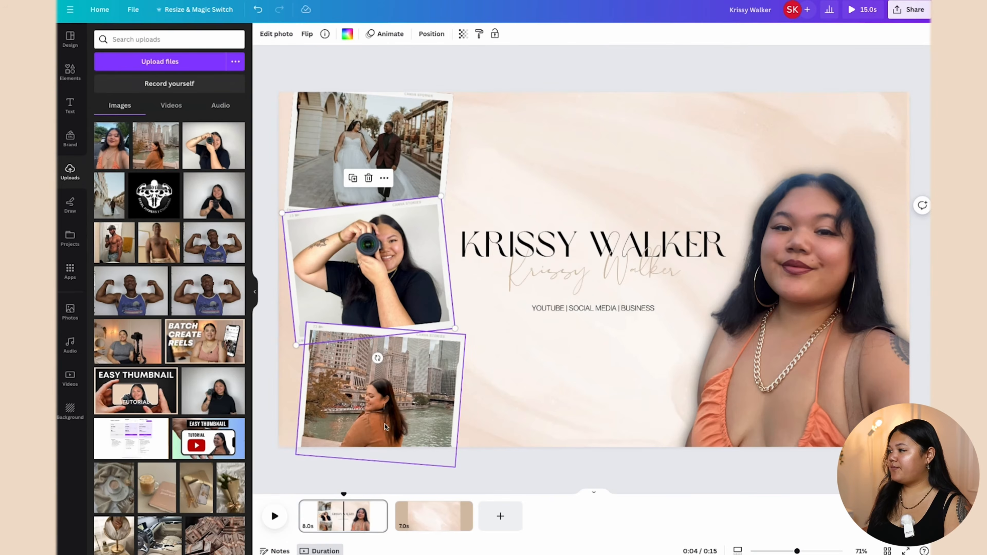
pyautogui.doubleClick(388, 415)
pyautogui.moveTo(388, 415); pyautogui.dragTo(390, 402)
pyautogui.click(538, 403)
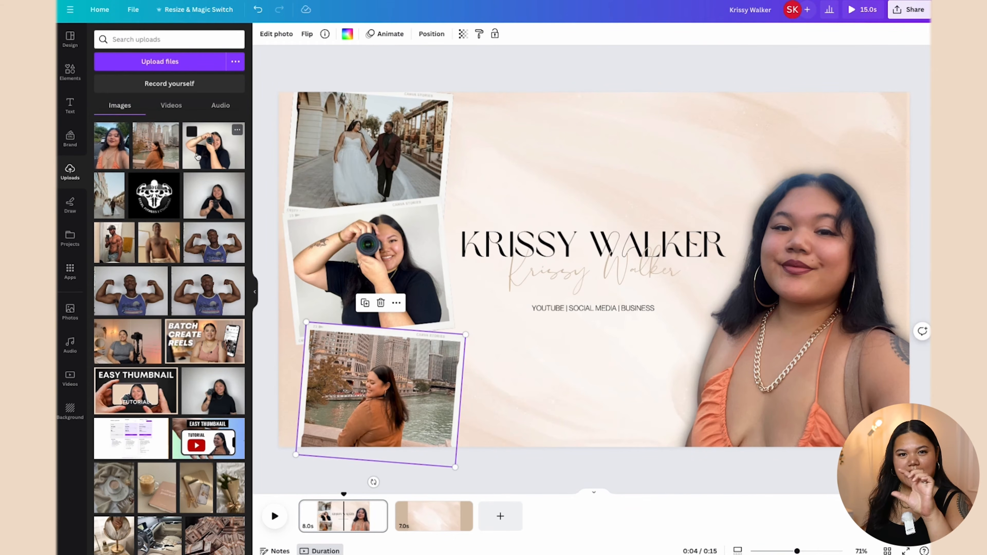
# Step: Search Elements for 'youtube subscribe' and add the black 8.0s subscribe video clip
pyautogui.click(76, 79)
pyautogui.doubleClick(162, 40)
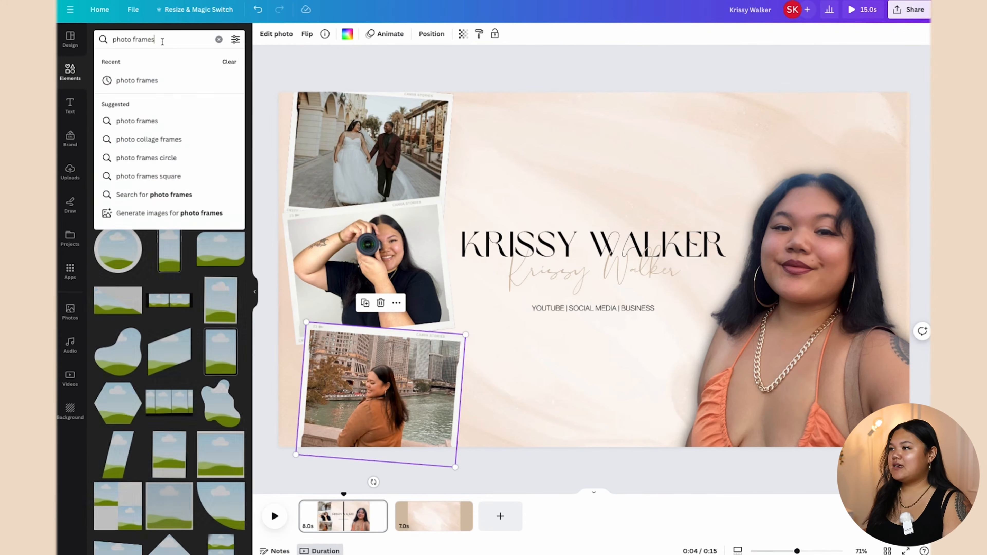
pyautogui.click(99, 62)
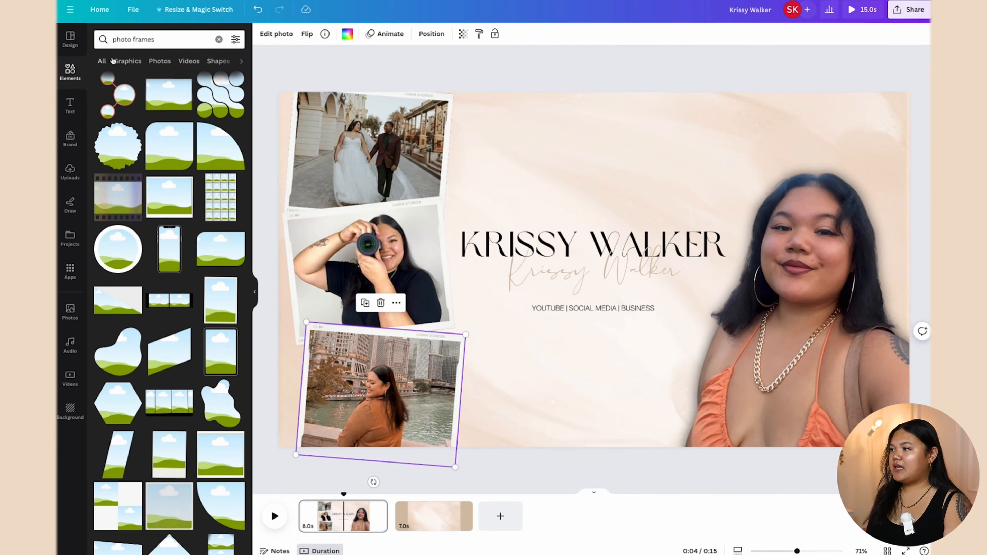
pyautogui.click(103, 61)
pyautogui.click(219, 39)
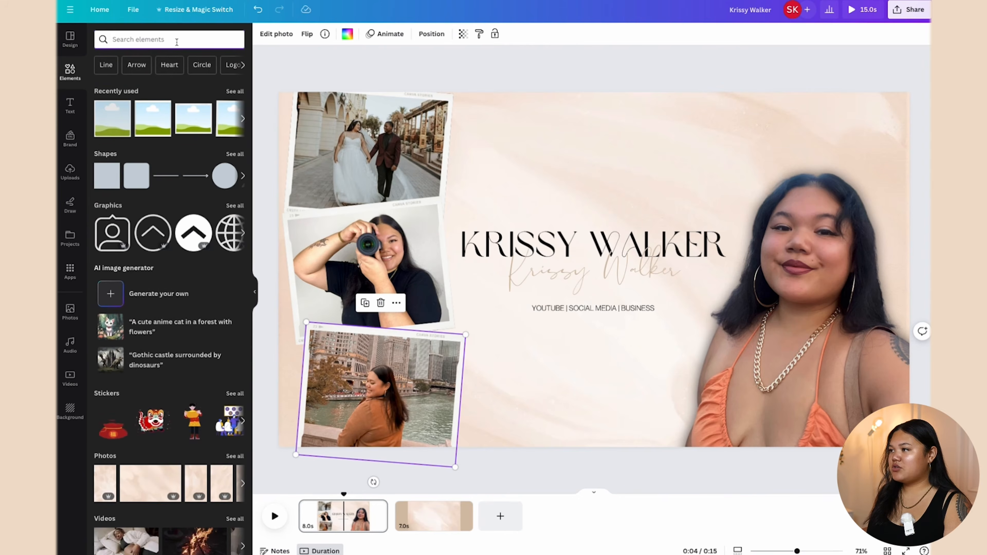
pyautogui.write('youtube subscribe')
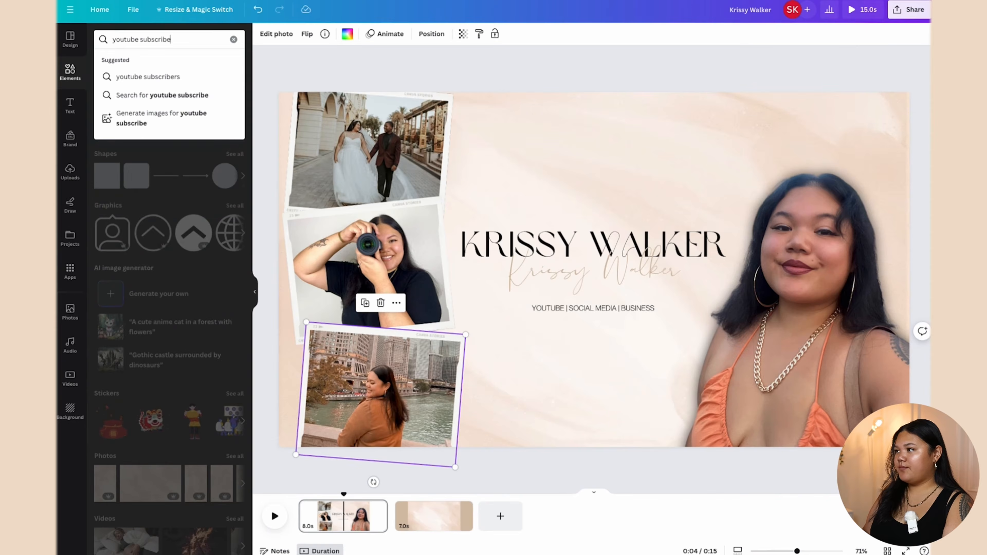
pyautogui.press('Return')
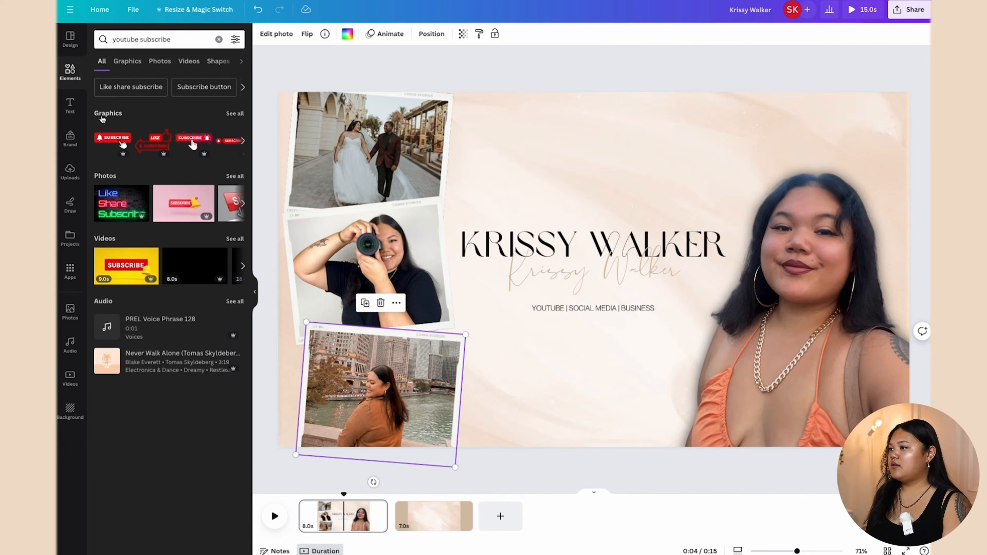
pyautogui.click(235, 239)
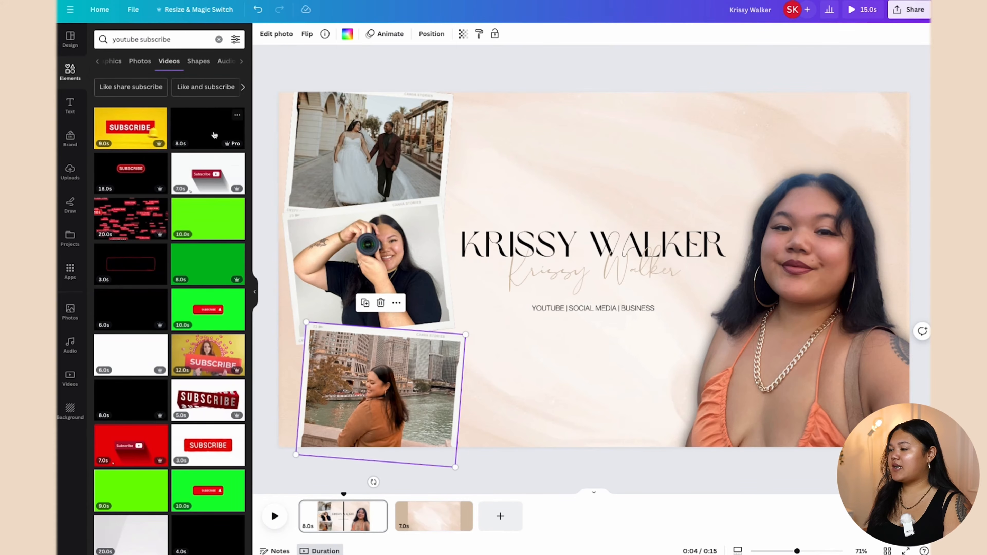
pyautogui.click(213, 120)
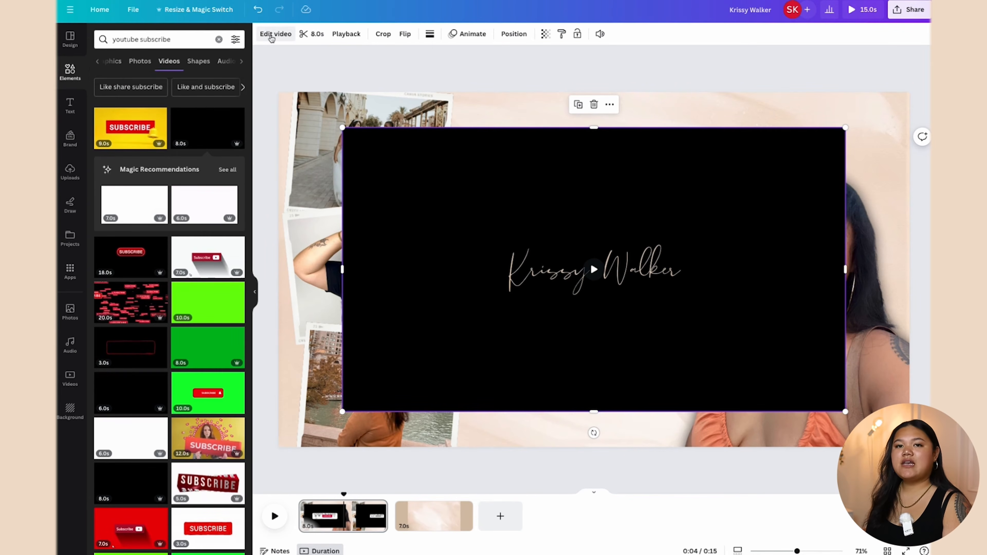
# Step: Remove the clip's black background with Background Remover, shrink it, and centre it beneath the tagline
pyautogui.click(271, 35)
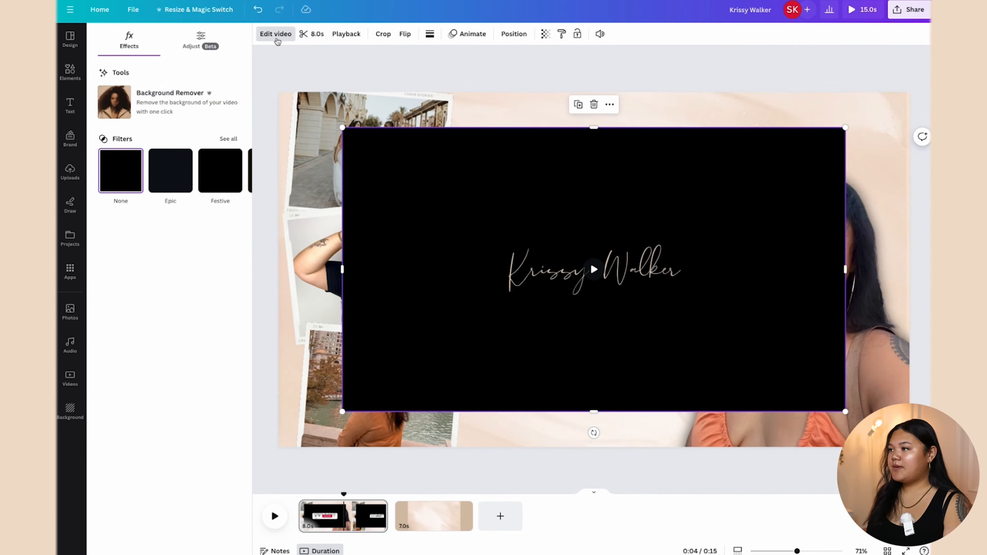
pyautogui.click(112, 106)
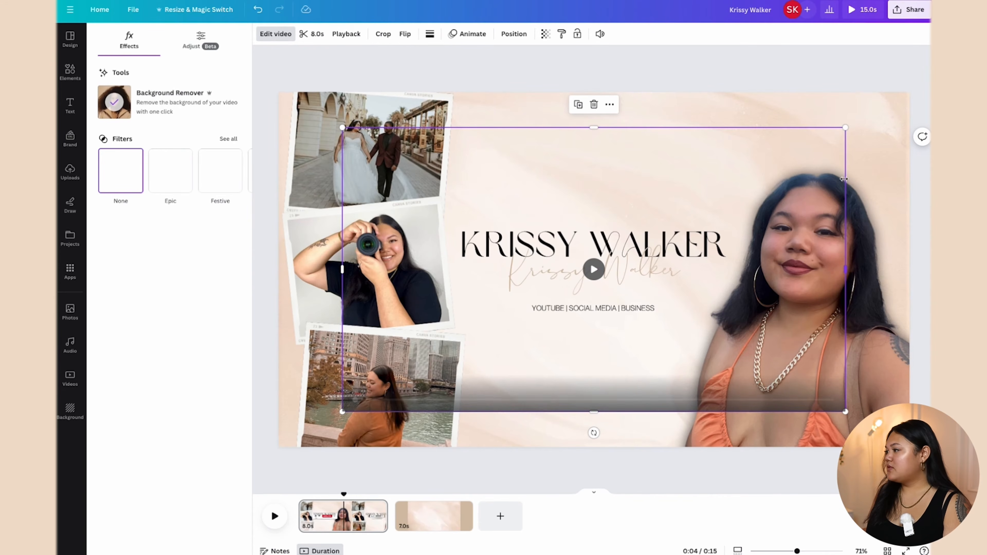
pyautogui.moveTo(845, 127); pyautogui.dragTo(649, 326)
pyautogui.moveTo(472, 339); pyautogui.dragTo(590, 363)
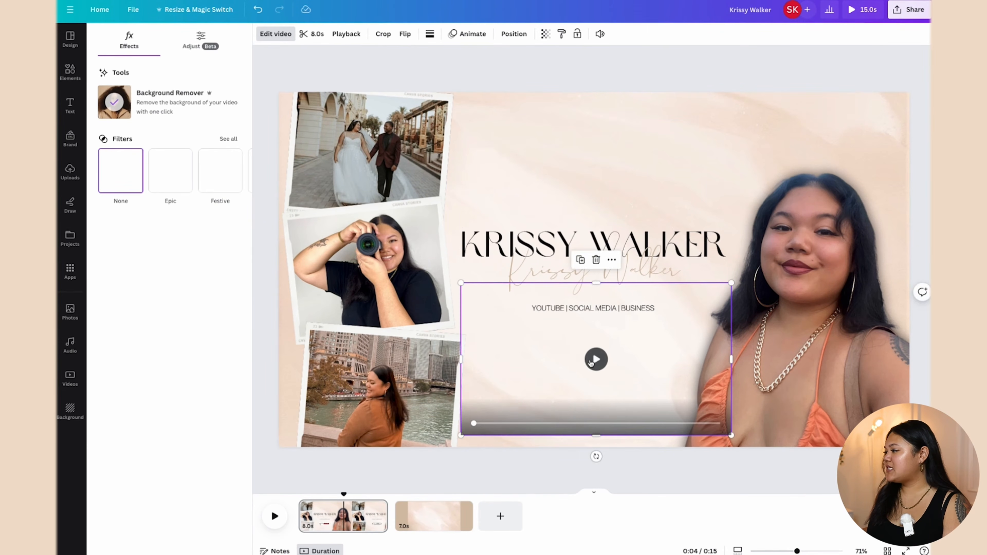
pyautogui.click(596, 359)
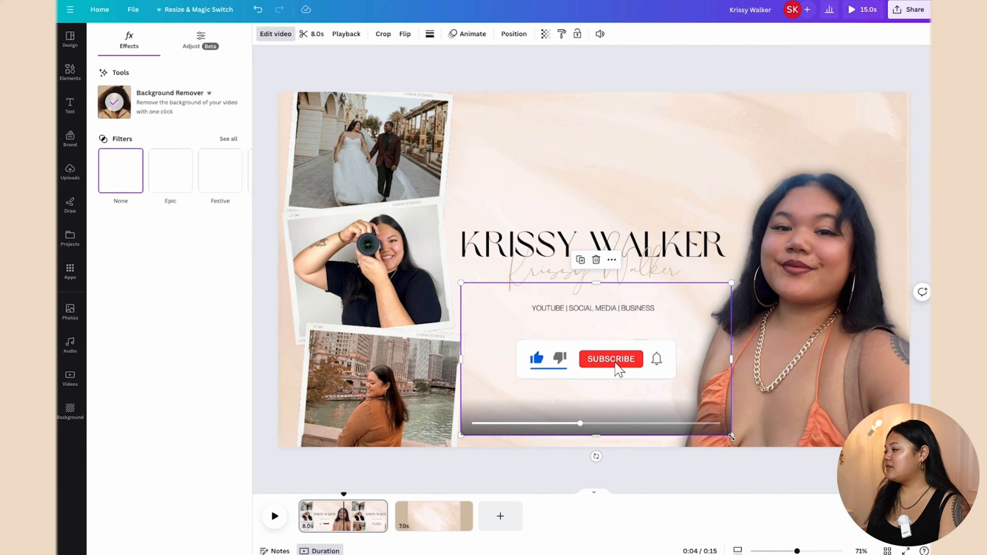
pyautogui.moveTo(731, 435); pyautogui.dragTo(668, 399)
pyautogui.moveTo(575, 355); pyautogui.dragTo(597, 359)
pyautogui.click(583, 417)
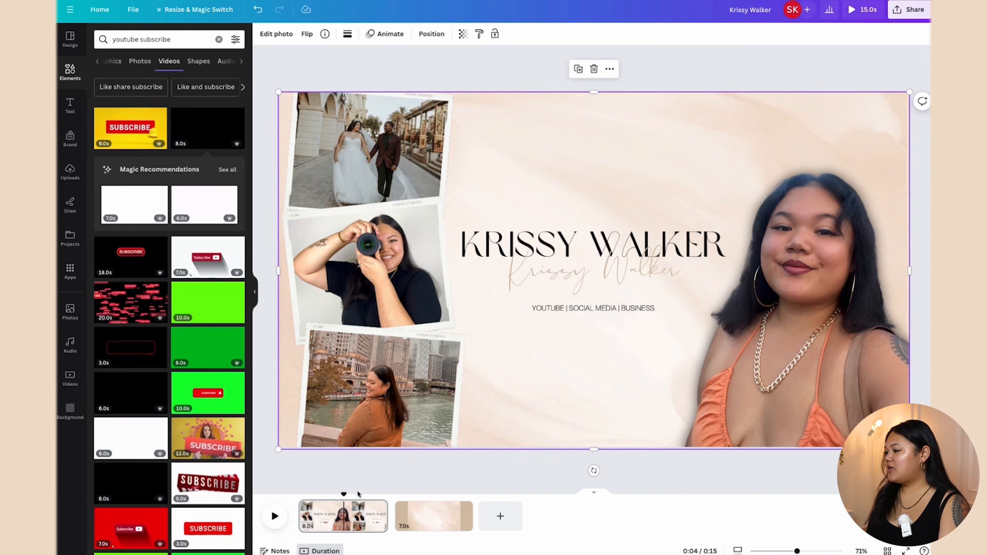
# Step: Switch between pages 1 and 2 and open the background photo's context menu on page 1
pyautogui.click(438, 522)
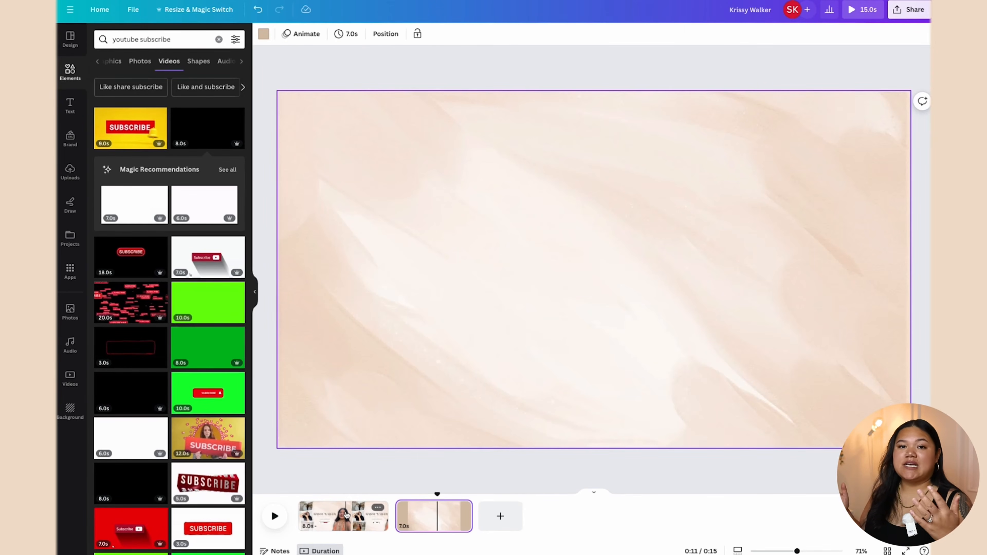
pyautogui.click(347, 515)
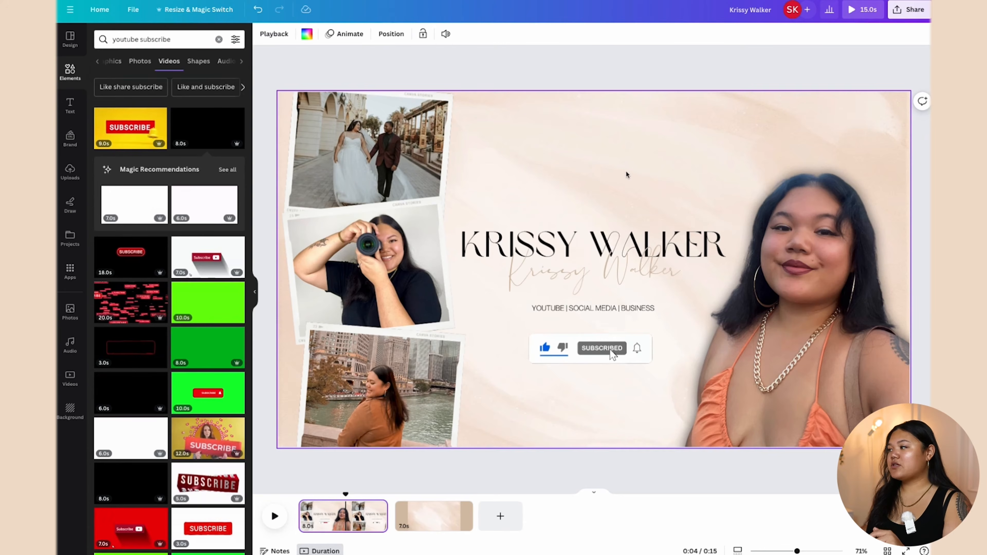
pyautogui.click(527, 129)
pyautogui.rightClick(526, 127)
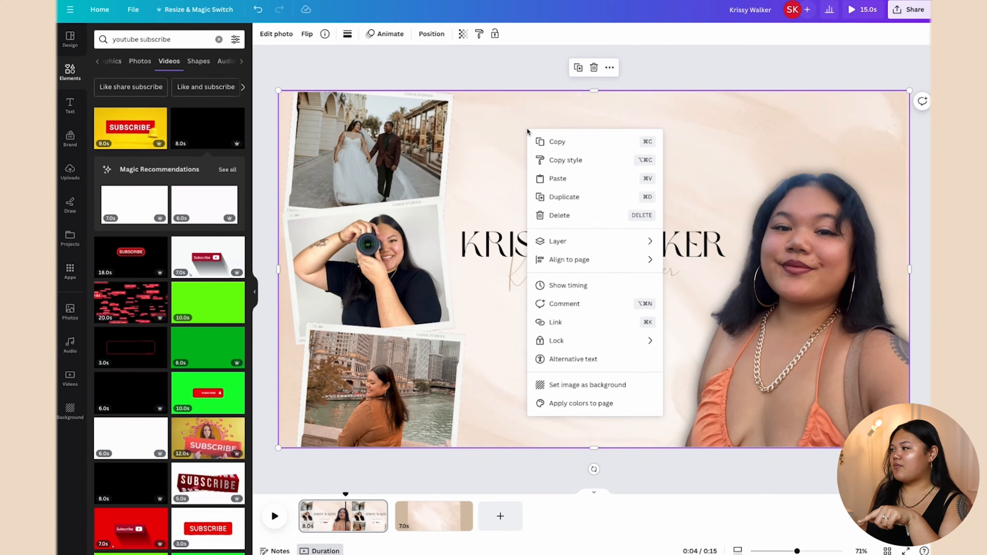
pyautogui.moveTo(595, 267)
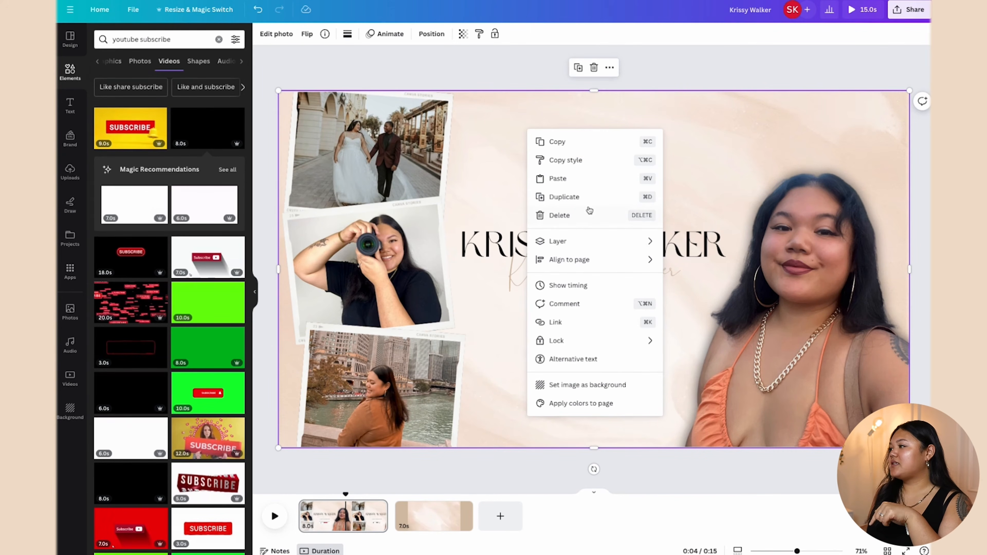
pyautogui.click(592, 384)
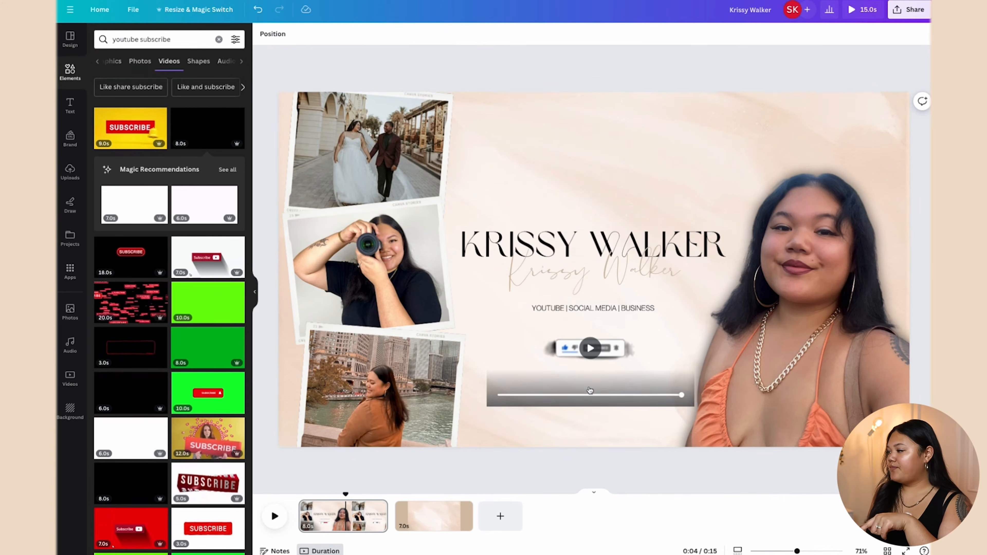
pyautogui.click(434, 515)
pyautogui.rightClick(529, 153)
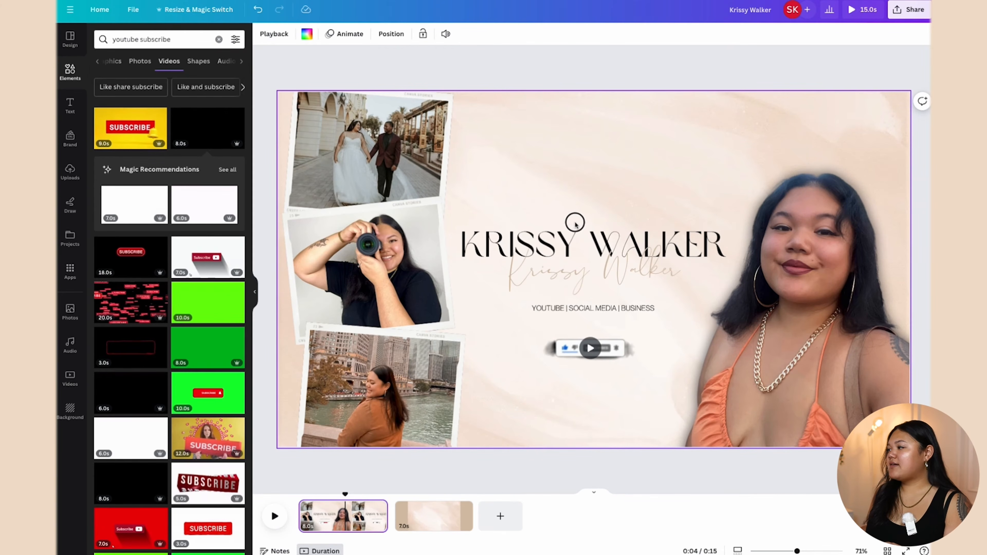
# Step: Box-select the name title and script subtitle together and copy them
pyautogui.moveTo(499, 188); pyautogui.dragTo(636, 276)
pyautogui.rightClick(542, 255)
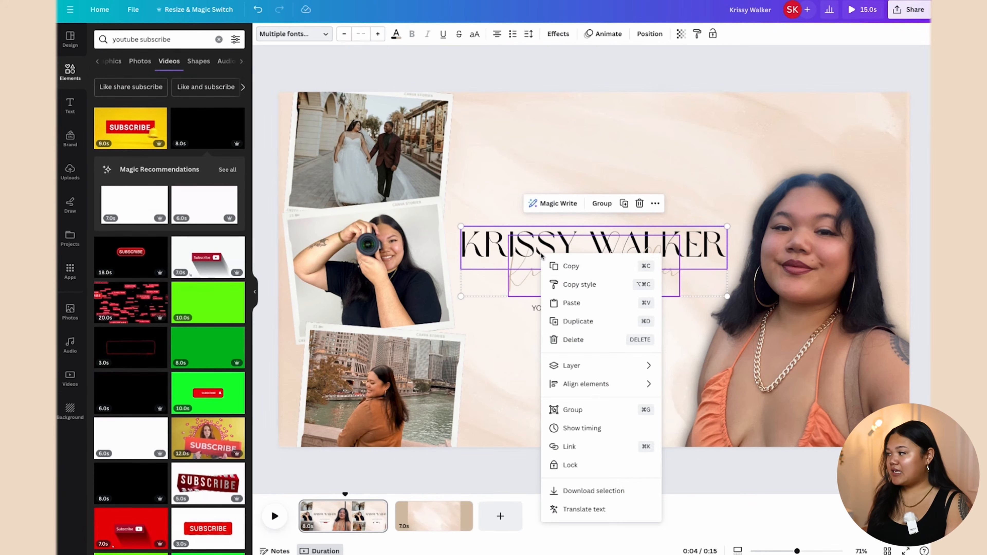
pyautogui.click(569, 266)
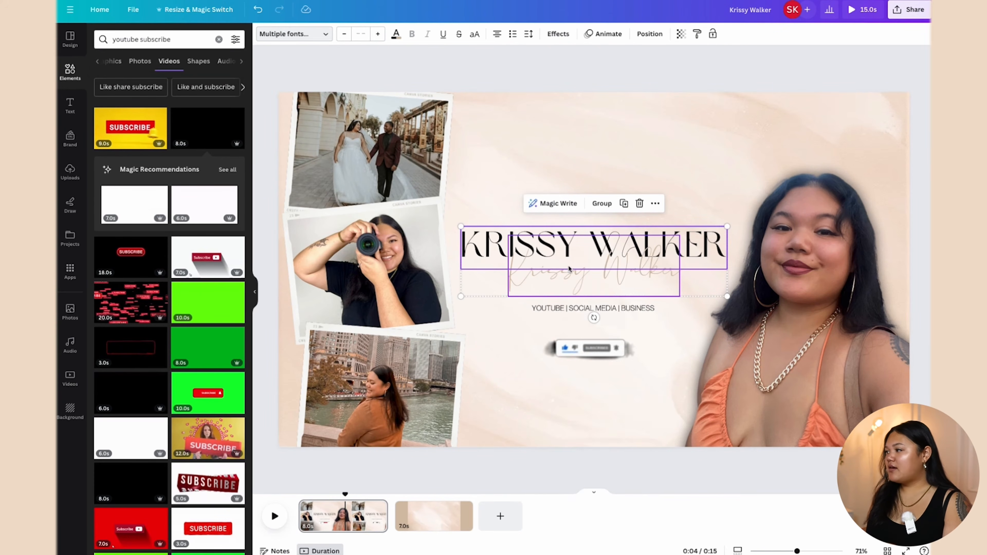
# Step: Paste the copied title texts onto page 2, allowing clipboard access
pyautogui.click(434, 517)
pyautogui.rightClick(512, 257)
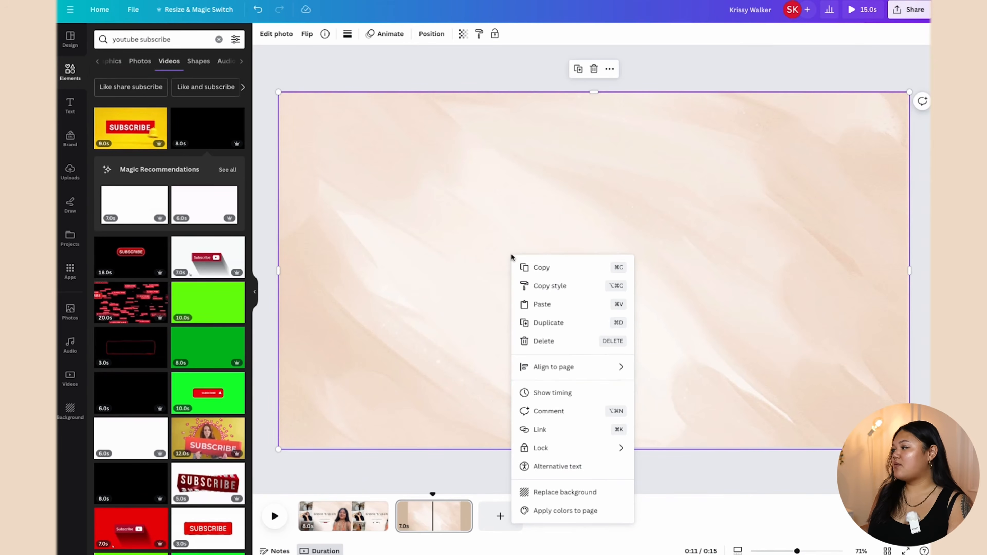
pyautogui.hotkey('ctrl', 'v')
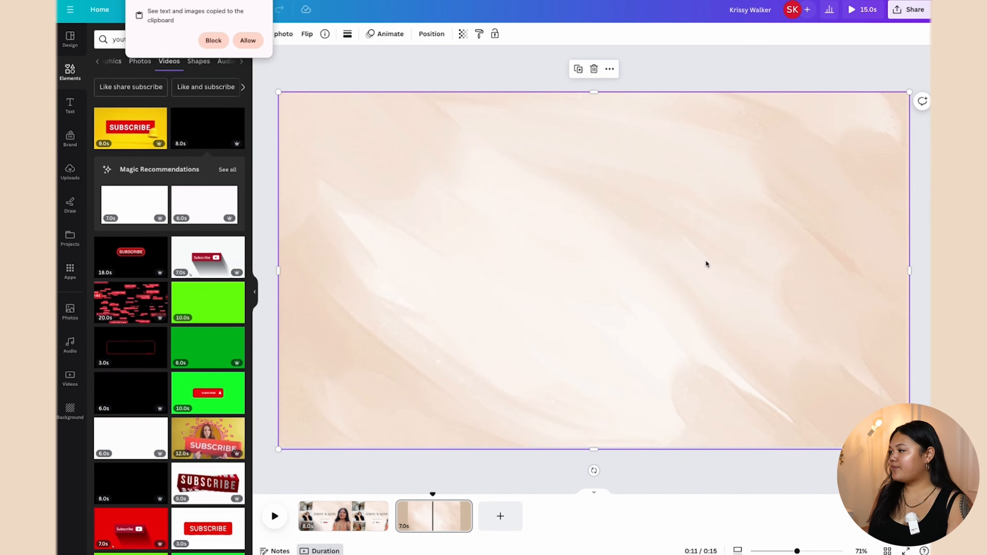
pyautogui.click(248, 40)
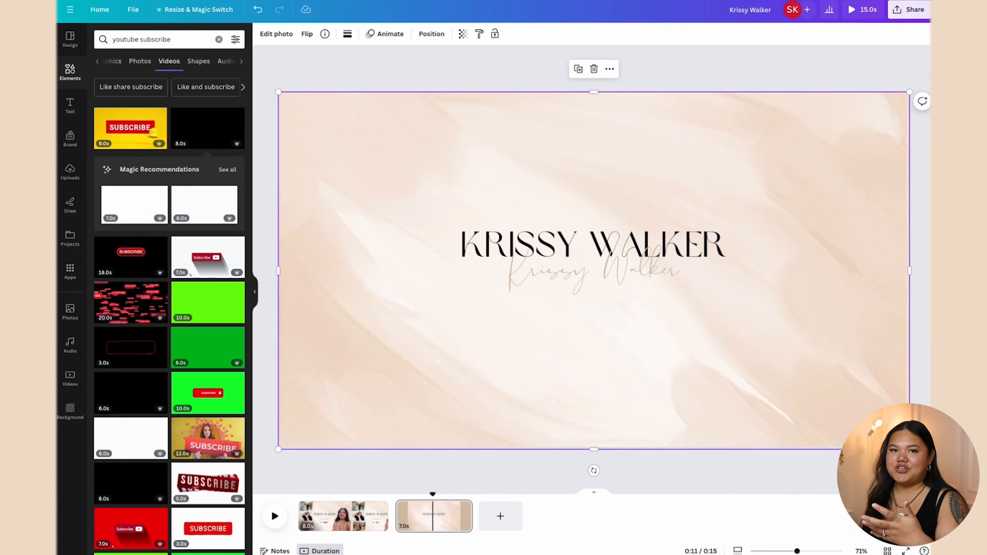
# Step: Retype the title as 'FOLLOW ME' and the script line as 'on Instagram'
pyautogui.click(503, 244)
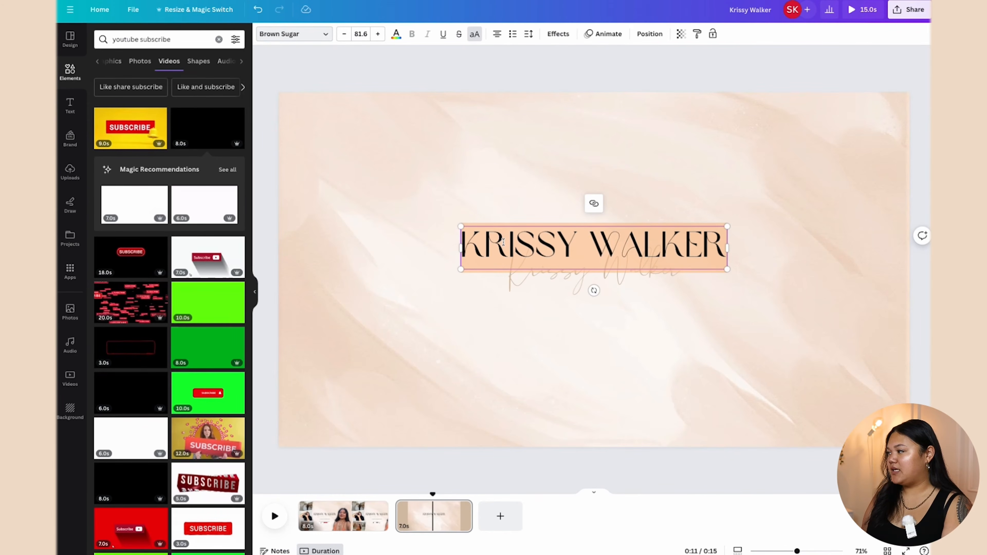
pyautogui.write('FOLLOW ME')
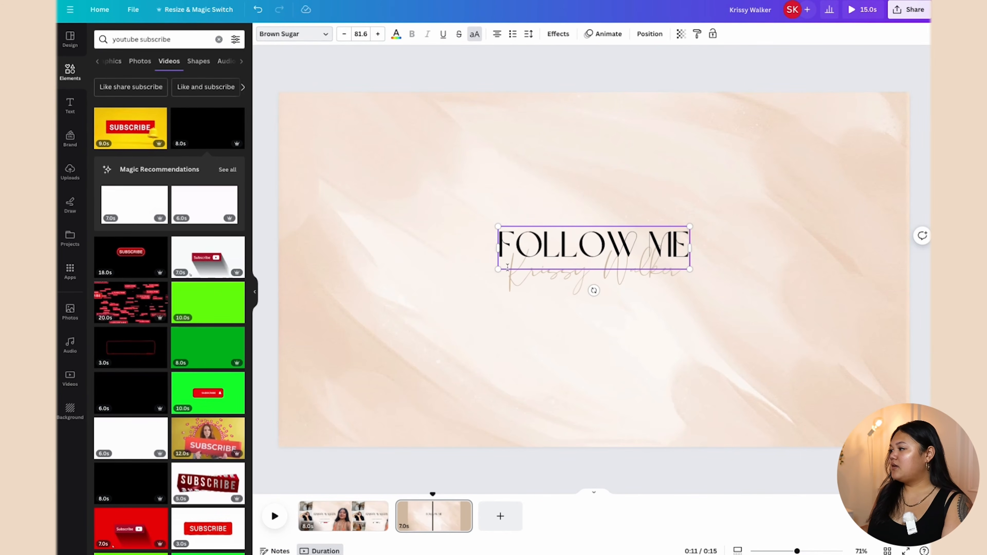
pyautogui.click(564, 287)
pyautogui.click(563, 288)
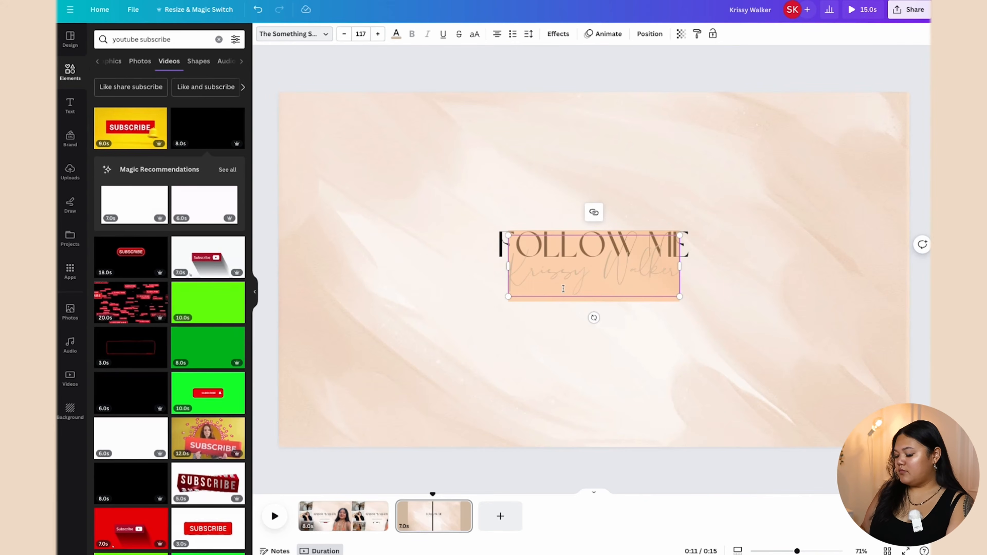
pyautogui.write('on Ins')
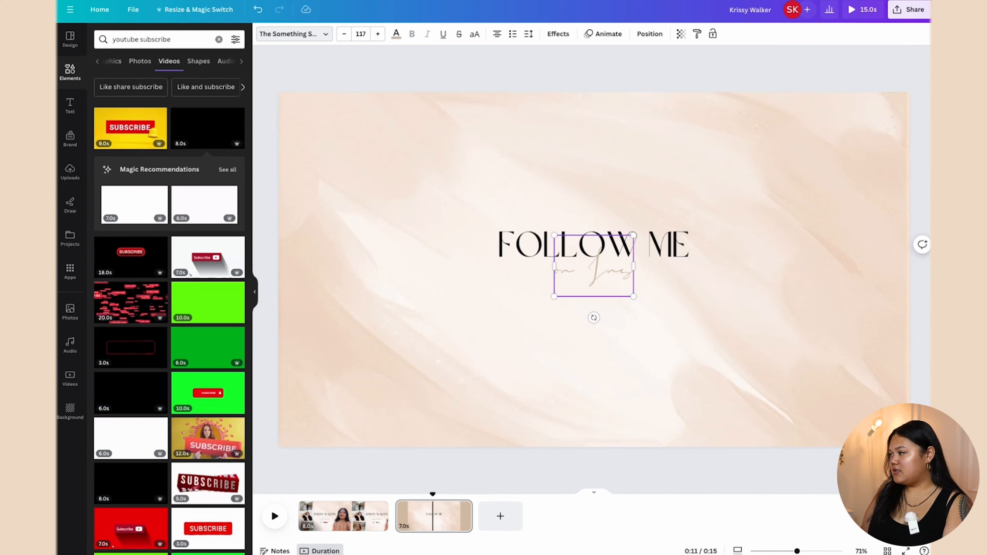
pyautogui.write('tagram')
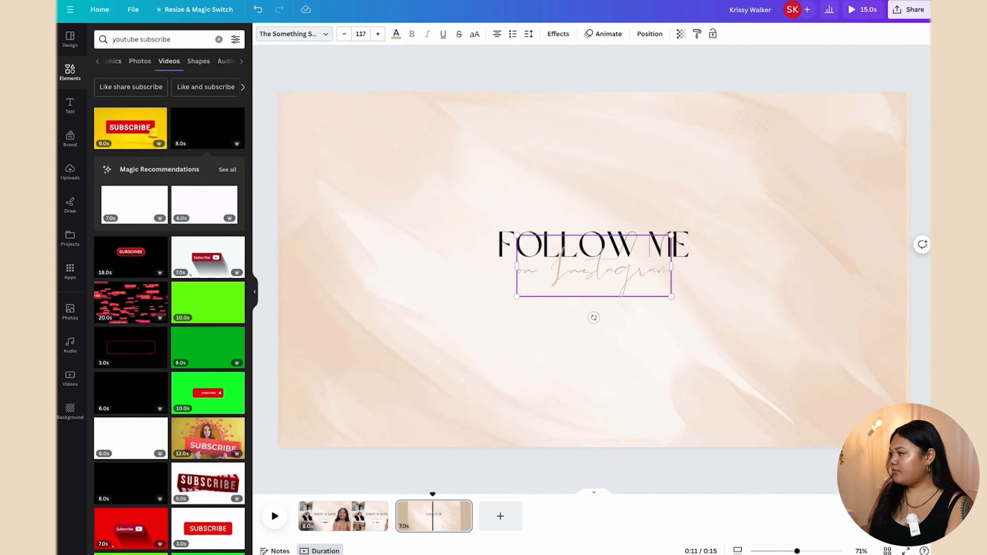
# Step: Enlarge the FOLLOW ME text pair and move it up and right of centre
pyautogui.keyDown('shift'); pyautogui.click(570, 245); pyautogui.keyUp('shift')
pyautogui.moveTo(689, 227); pyautogui.dragTo(749, 204)
pyautogui.moveTo(670, 249); pyautogui.dragTo(747, 222)
pyautogui.click(659, 349)
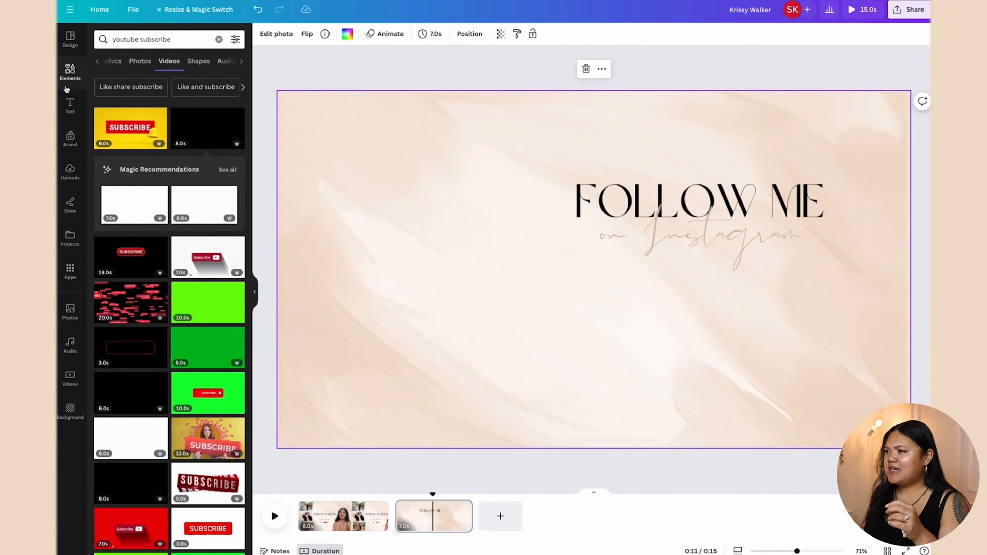
# Step: Add a square shape from a 'square' search and flatten it into a thin bar under the Instagram text
pyautogui.click(219, 39)
pyautogui.write('square')
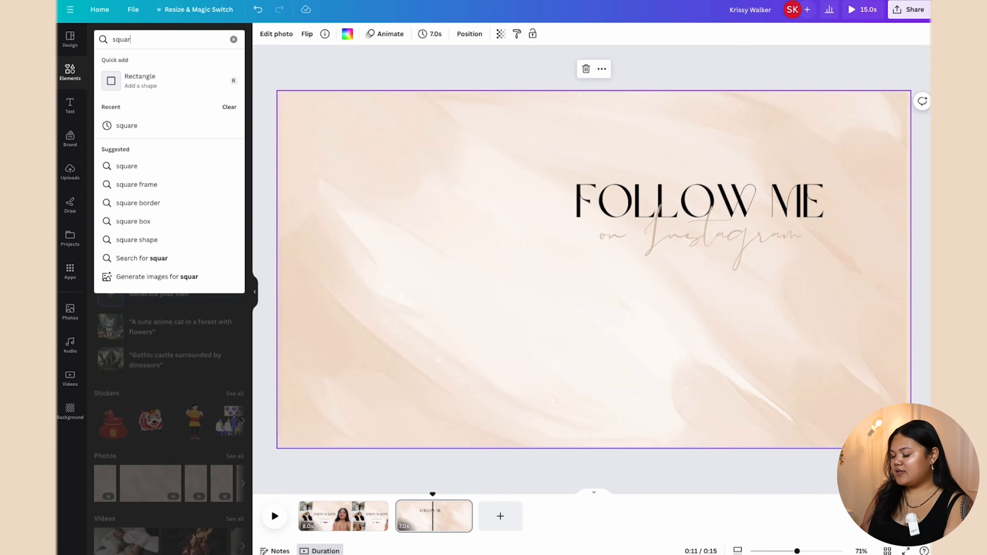
pyautogui.press('Return')
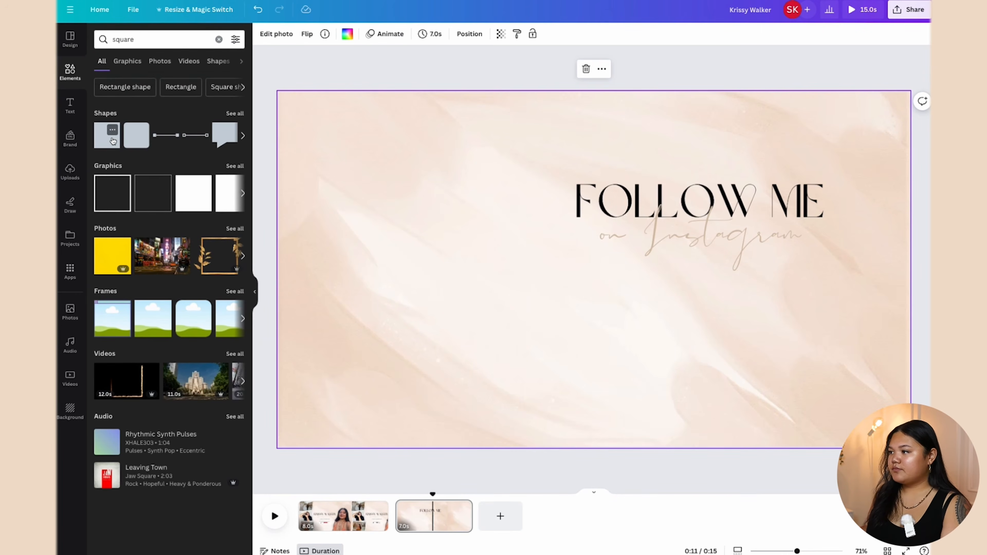
pyautogui.click(113, 141)
pyautogui.click(668, 324)
pyautogui.moveTo(604, 289); pyautogui.dragTo(825, 315)
pyautogui.moveTo(702, 368); pyautogui.dragTo(679, 287)
pyautogui.moveTo(521, 170); pyautogui.dragTo(711, 307)
pyautogui.click(720, 359)
# Step: Recolour the bar beige from the Document colors
pyautogui.click(678, 311)
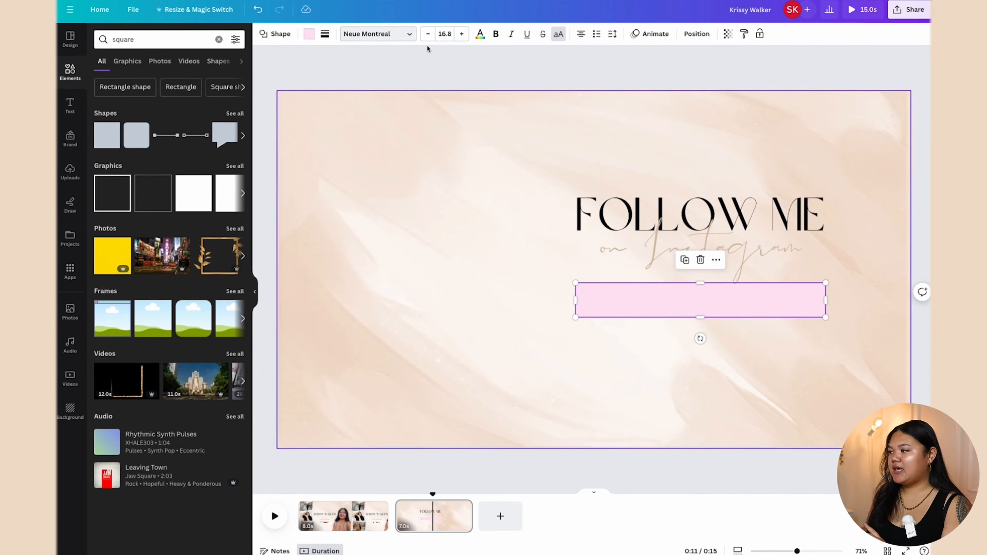
pyautogui.click(309, 34)
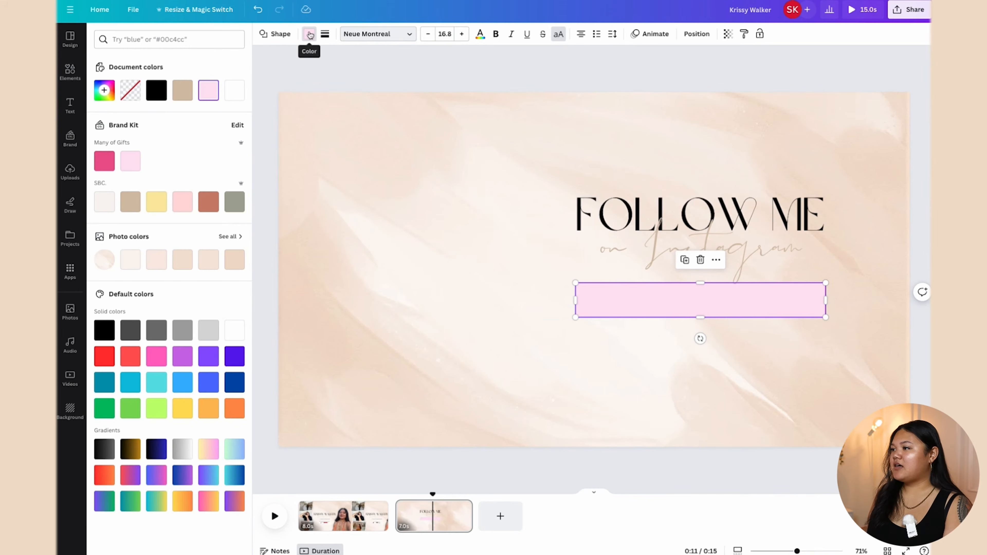
pyautogui.click(183, 89)
pyautogui.click(655, 365)
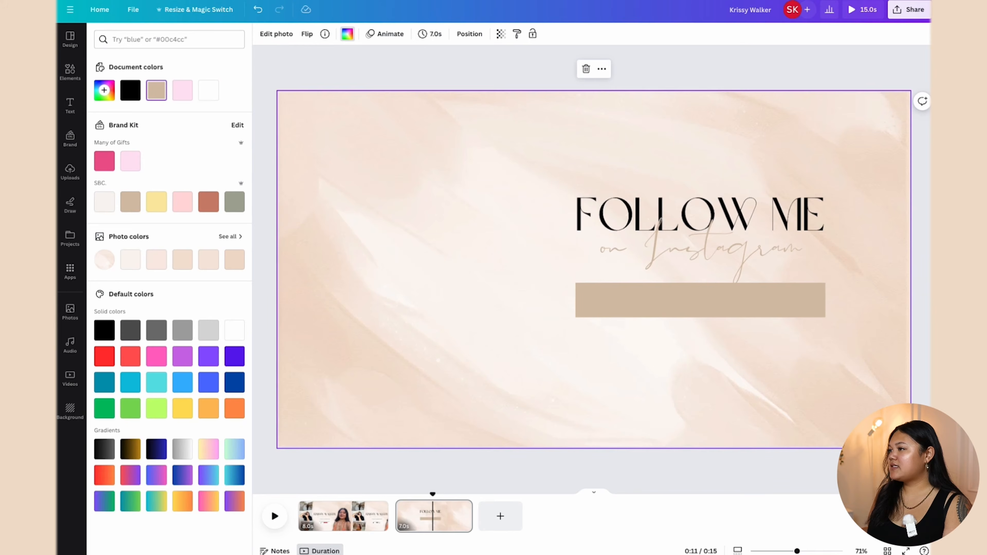
pyautogui.click(71, 71)
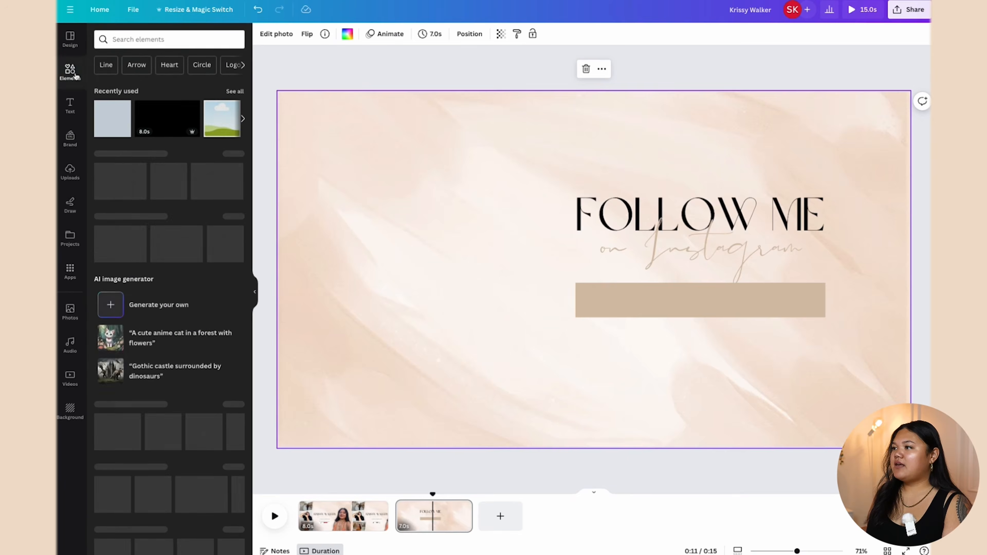
# Step: Add the outline icon from an 'instagram icon' search, shrunk to bar height at the bar's left end
pyautogui.write('istagram l')
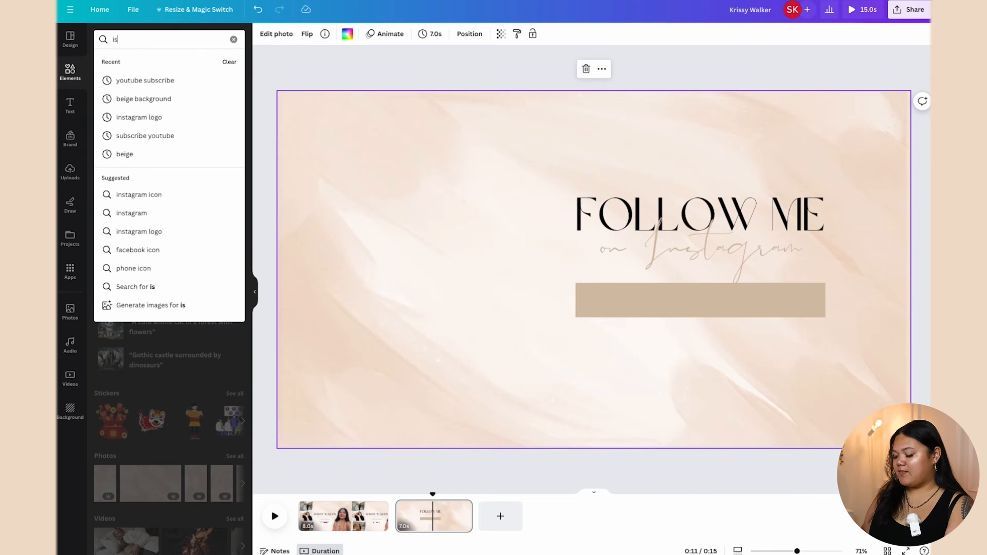
pyautogui.press('BackSpace')
pyautogui.press('BackSpace')
pyautogui.press('BackSpace')
pyautogui.press('BackSpace')
pyautogui.press('BackSpace')
pyautogui.press('BackSpace')
pyautogui.press('BackSpace')
pyautogui.press('BackSpace')
pyautogui.press('BackSpace')
pyautogui.write('nstagra')
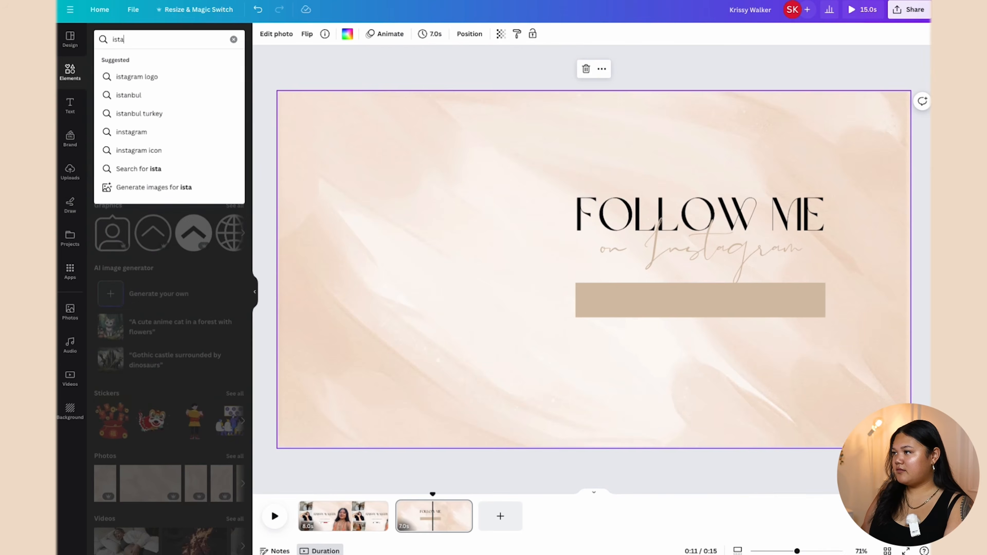
pyautogui.write(',')
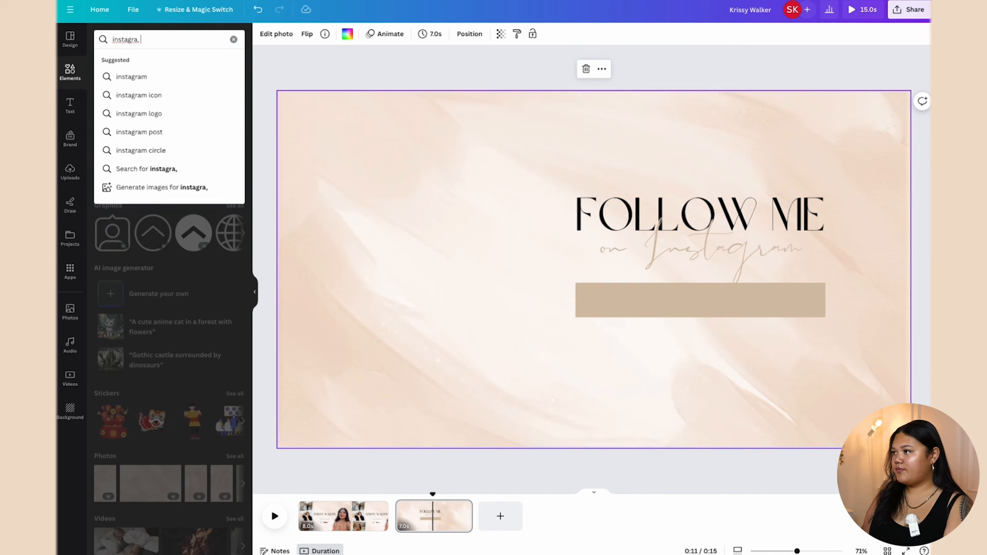
pyautogui.write('m icon')
pyautogui.press('Return')
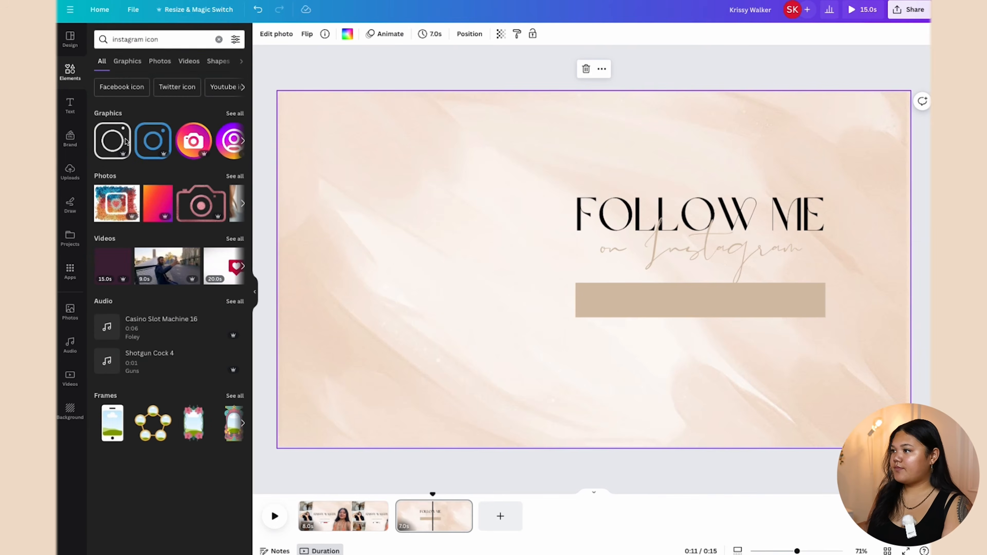
pyautogui.click(121, 148)
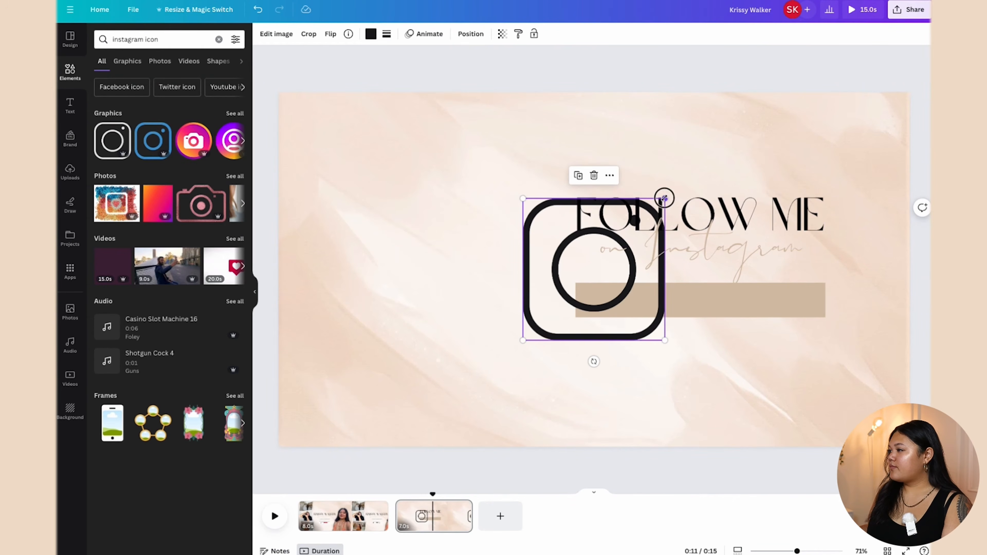
pyautogui.moveTo(664, 199); pyautogui.dragTo(594, 302)
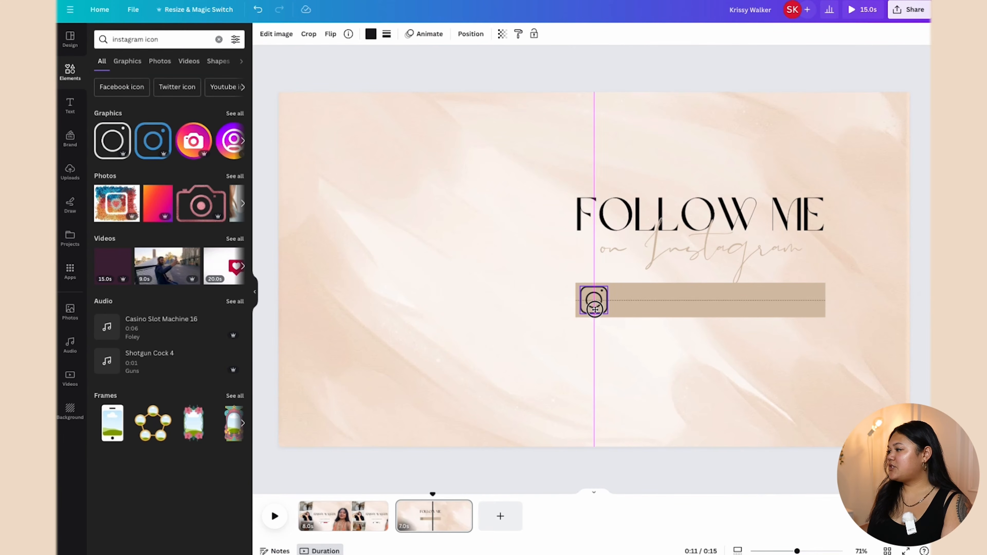
pyautogui.click(674, 357)
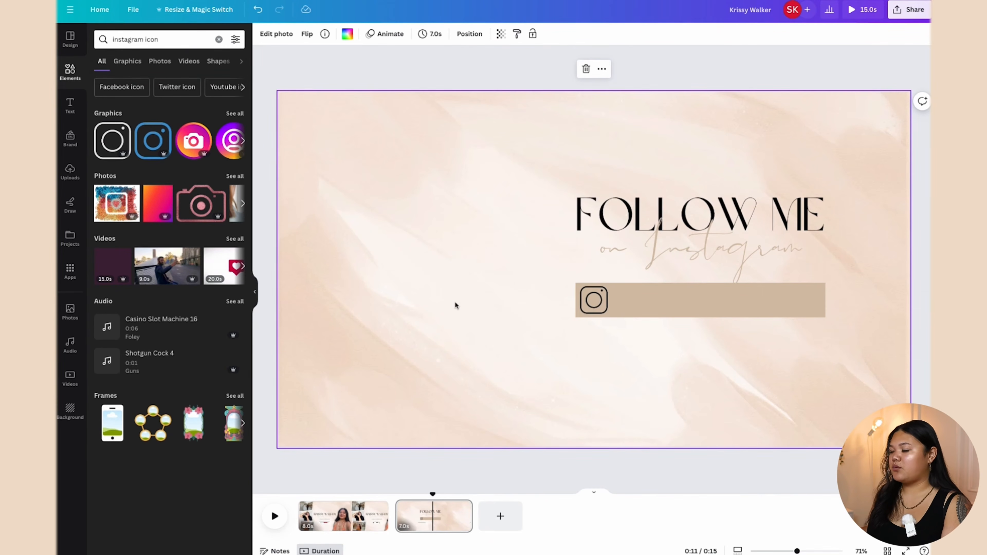
pyautogui.click(76, 104)
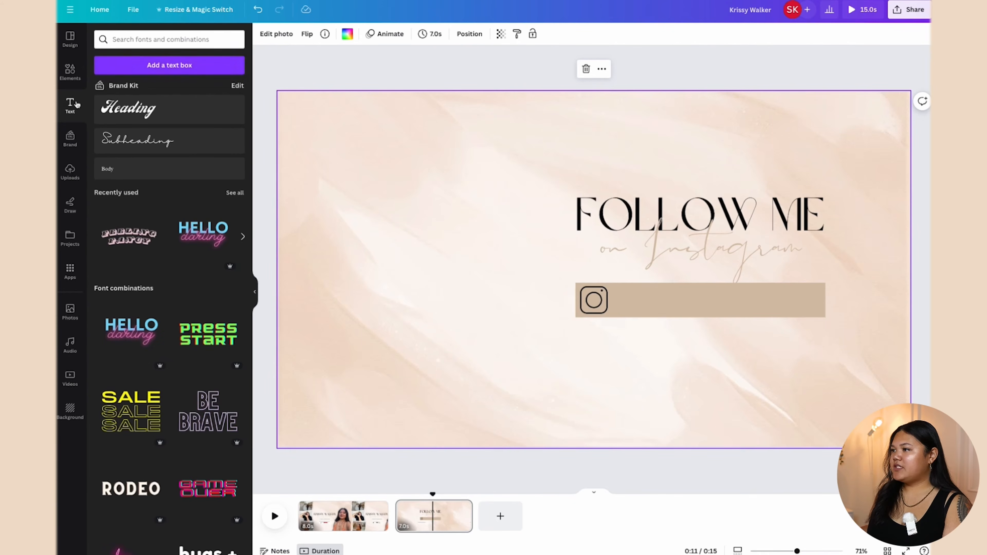
# Step: Add a 'KRISSYTHECREATOR' text box, enlarge it and place it on the beige bar
pyautogui.click(166, 65)
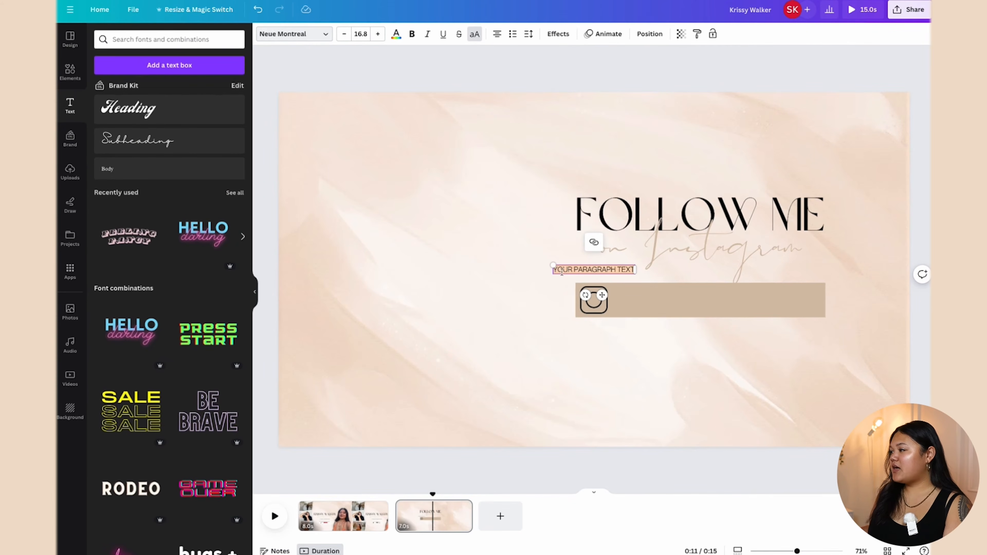
pyautogui.write('KRISSY')
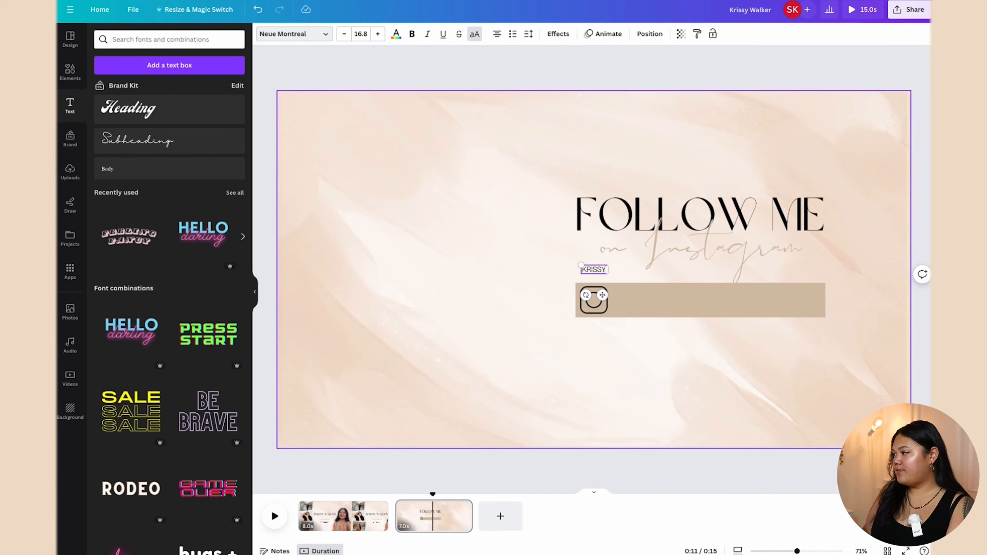
pyautogui.write('THECREATOR')
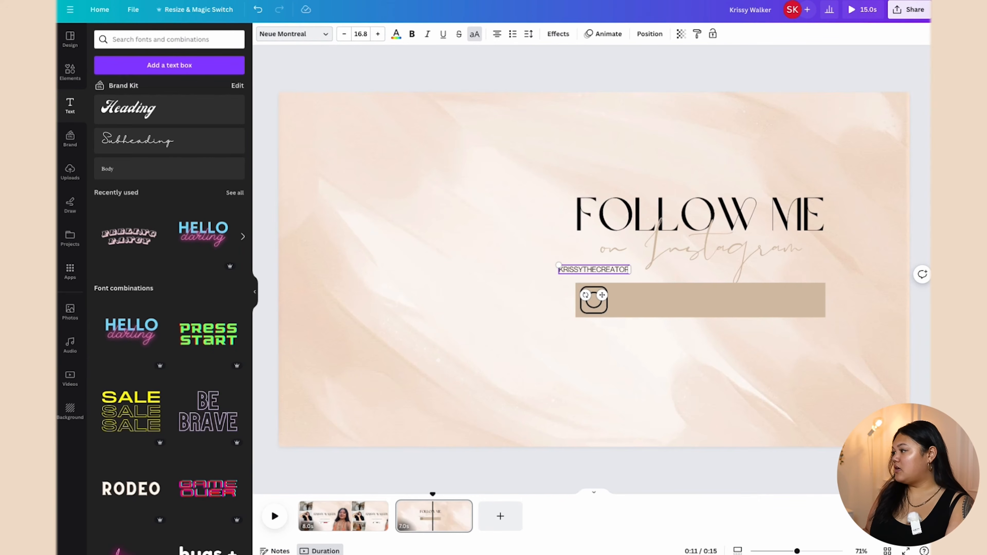
pyautogui.moveTo(559, 265); pyautogui.dragTo(480, 256)
pyautogui.moveTo(581, 272); pyautogui.dragTo(714, 307)
pyautogui.moveTo(768, 291); pyautogui.dragTo(802, 287)
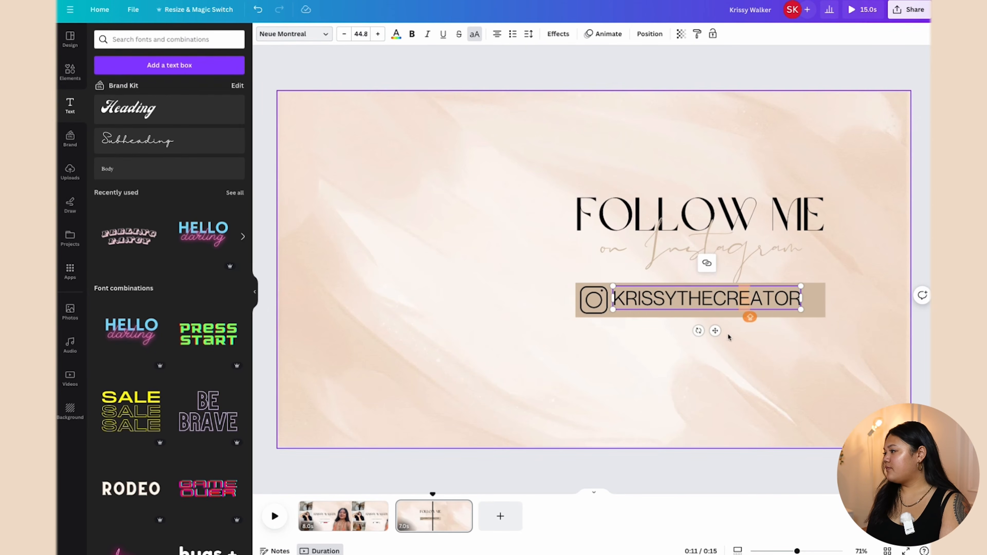
pyautogui.click(726, 343)
pyautogui.moveTo(713, 303); pyautogui.dragTo(716, 306)
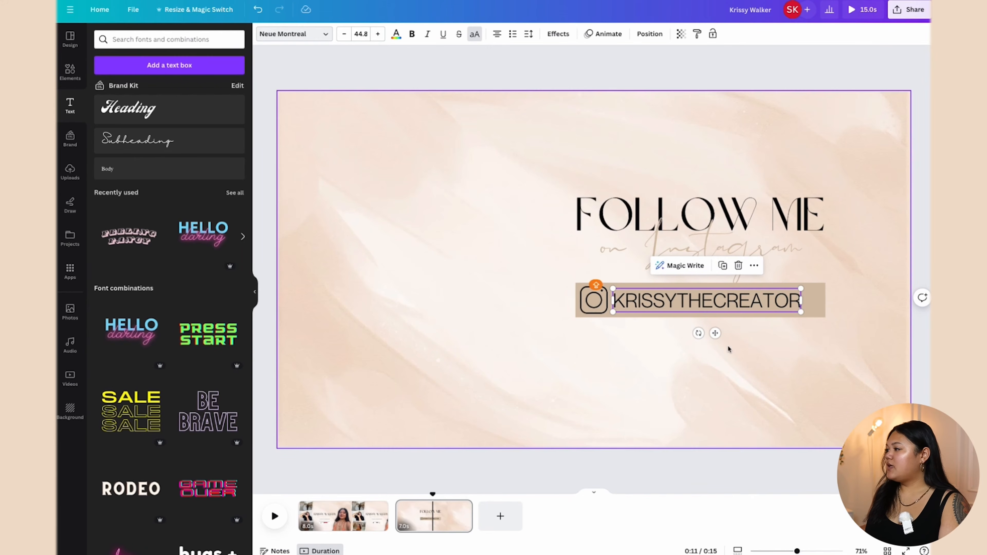
# Step: Set the handle text's letter spacing to 74, leaving it without italic or underline
pyautogui.click(428, 35)
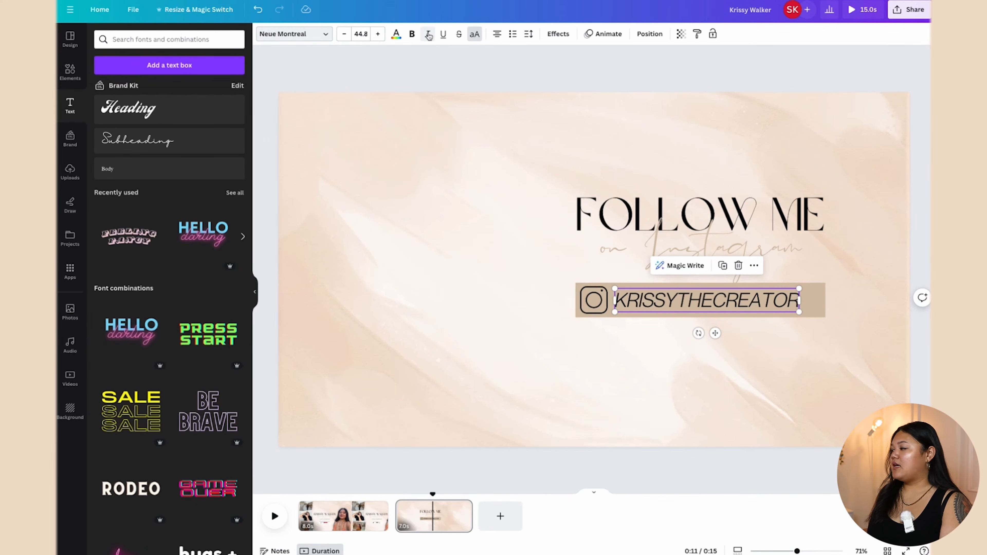
pyautogui.click(428, 35)
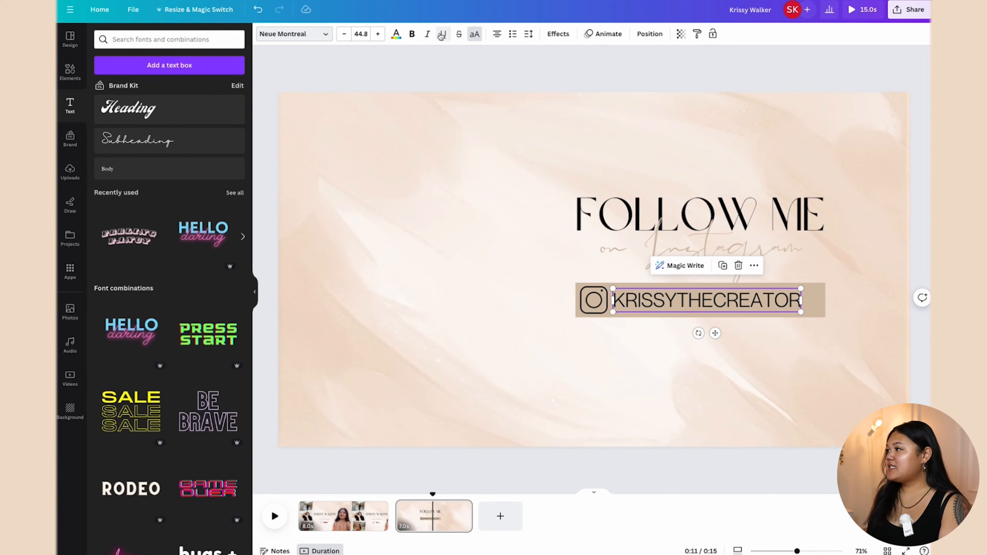
pyautogui.click(443, 35)
pyautogui.click(443, 35)
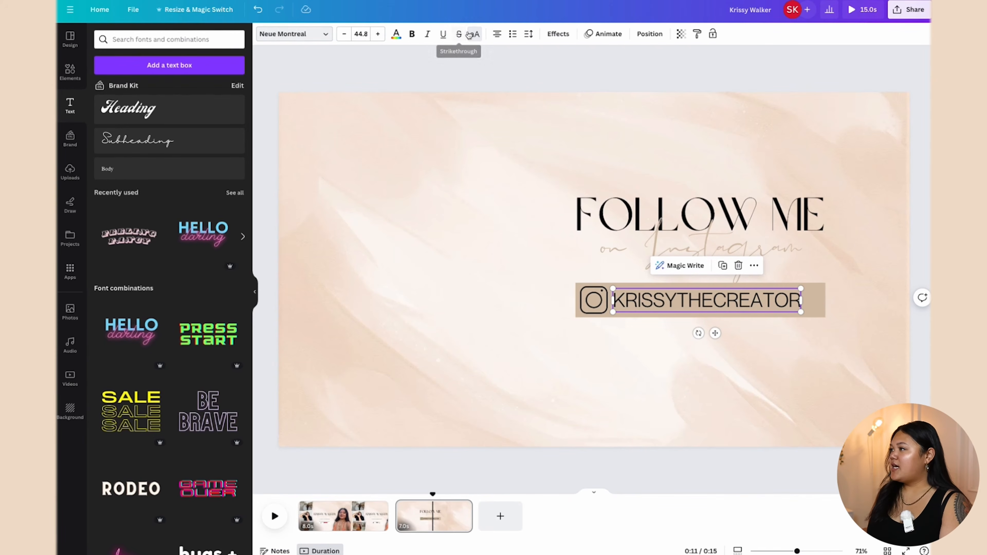
pyautogui.click(529, 34)
pyautogui.moveTo(551, 74); pyautogui.dragTo(557, 71)
pyautogui.click(694, 305)
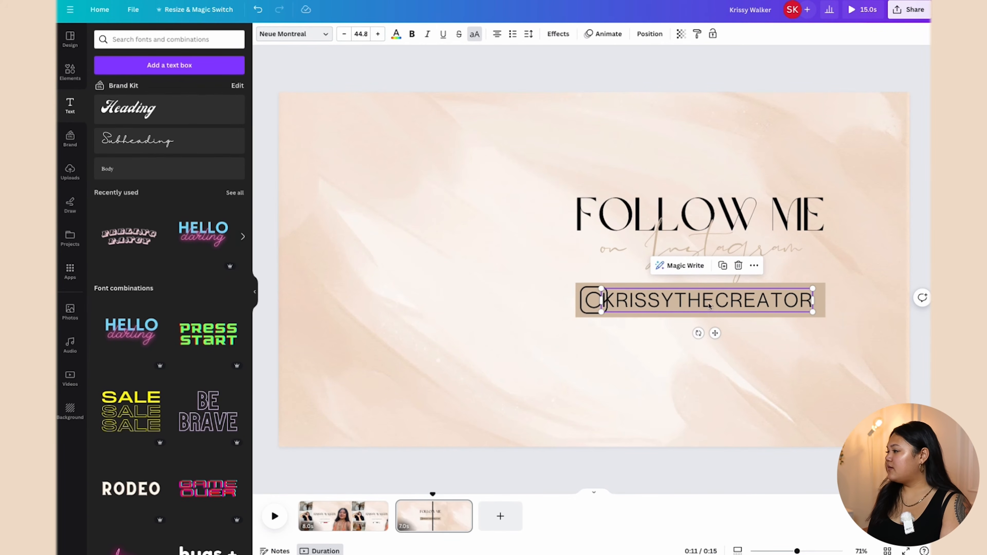
# Step: Position the handle right of the Instagram icon and shrink the icon slightly to fit
pyautogui.moveTo(706, 306); pyautogui.dragTo(717, 302)
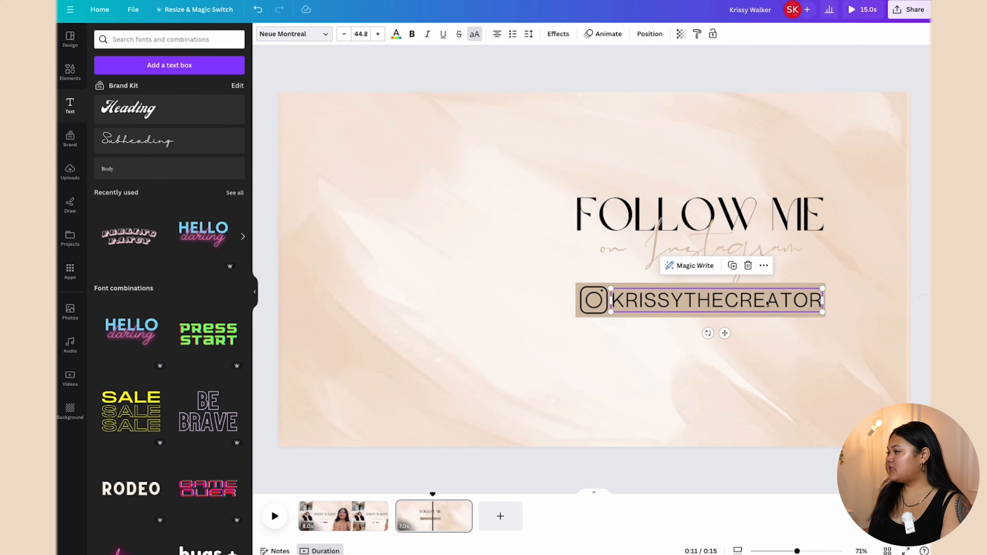
pyautogui.click(846, 295)
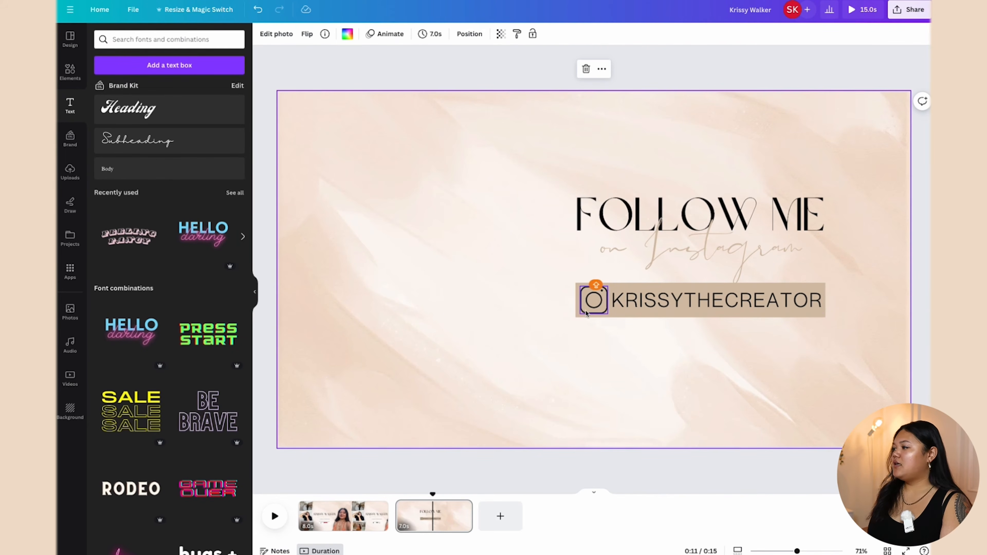
pyautogui.click(600, 295)
pyautogui.moveTo(607, 287); pyautogui.dragTo(596, 301)
pyautogui.click(461, 318)
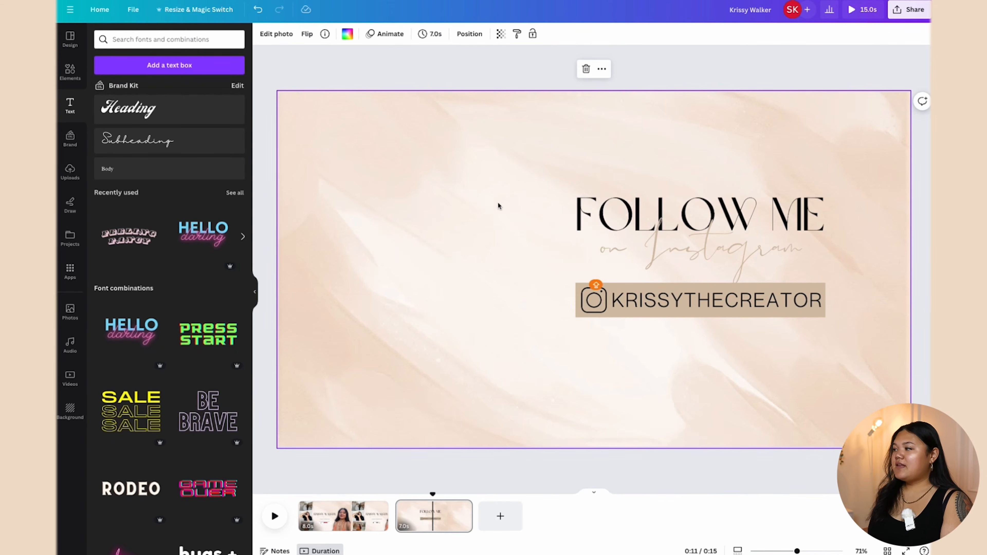
# Step: Move the FOLLOW ME, Instagram and handle group slightly lower
pyautogui.moveTo(522, 177); pyautogui.dragTo(772, 341)
pyautogui.moveTo(742, 291); pyautogui.dragTo(741, 307)
pyautogui.click(482, 216)
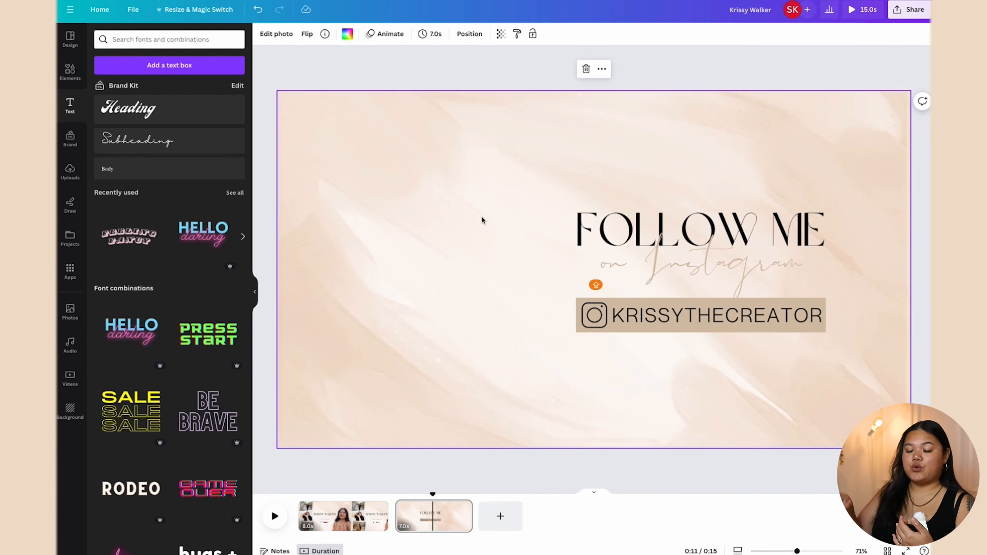
# Step: Add the first phone frame from a 'PHONE' search and move it left of the text
pyautogui.click(70, 72)
pyautogui.click(219, 40)
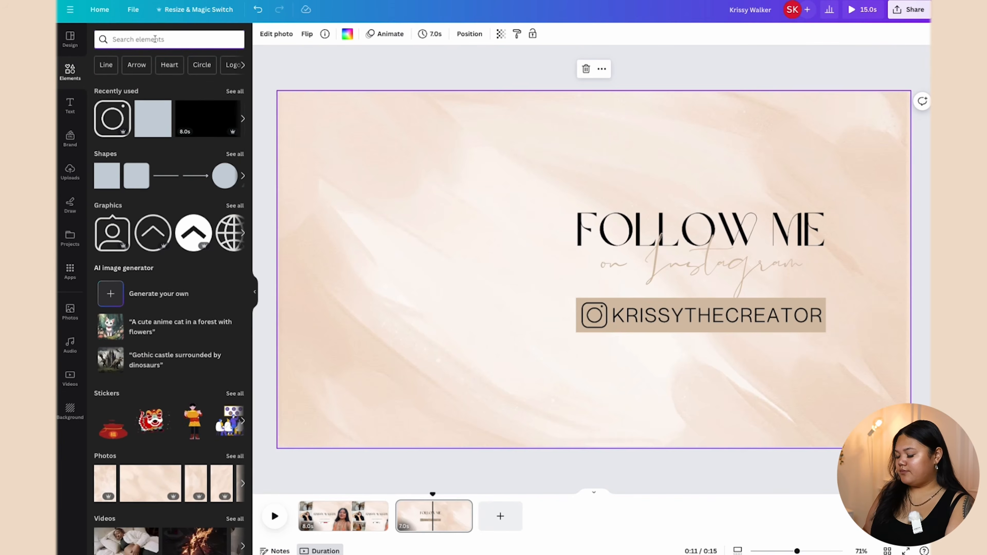
pyautogui.write('PHONE')
pyautogui.press('Return')
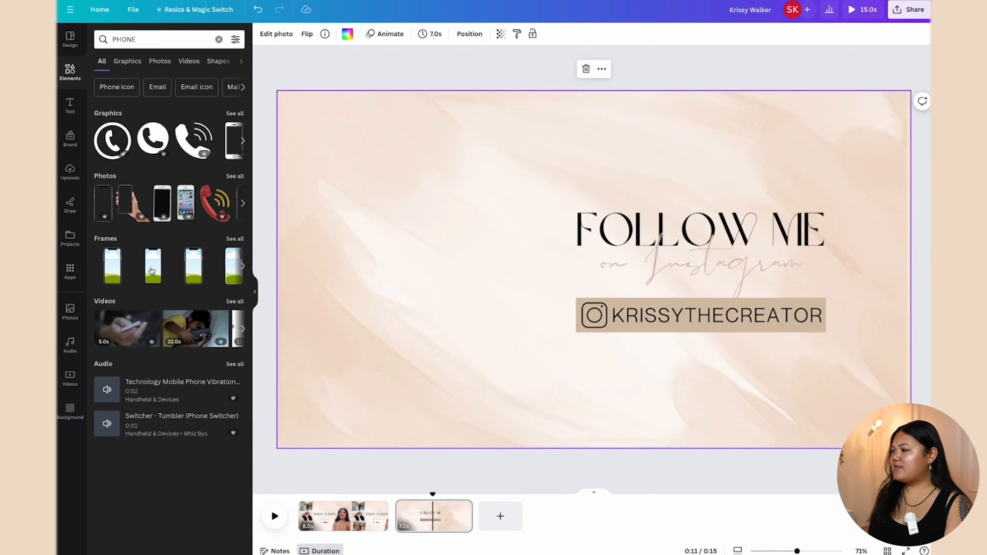
pyautogui.click(112, 265)
pyautogui.moveTo(566, 197); pyautogui.dragTo(381, 182)
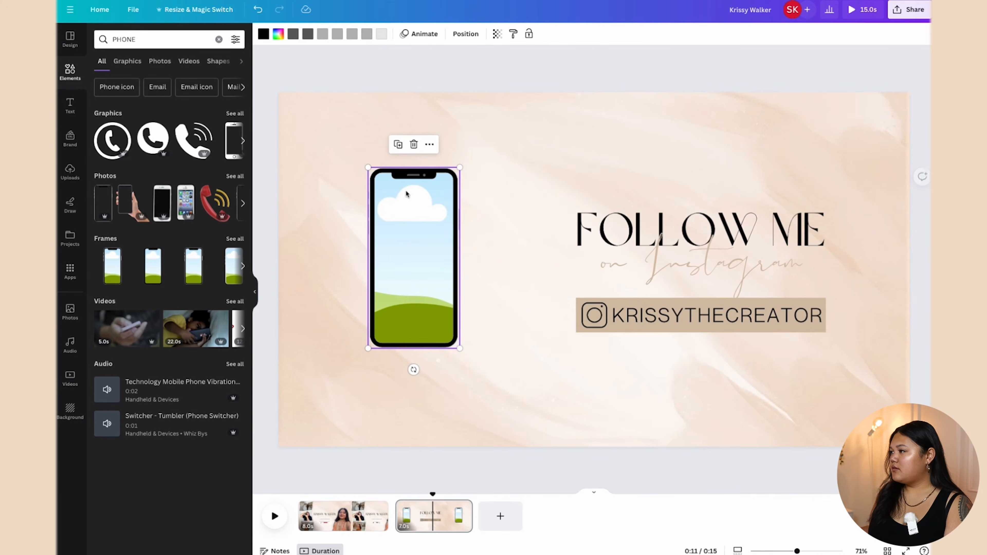
# Step: Place the uploaded Instagram screen recording inside the phone frame, enlarged and positioned at left
pyautogui.click(70, 173)
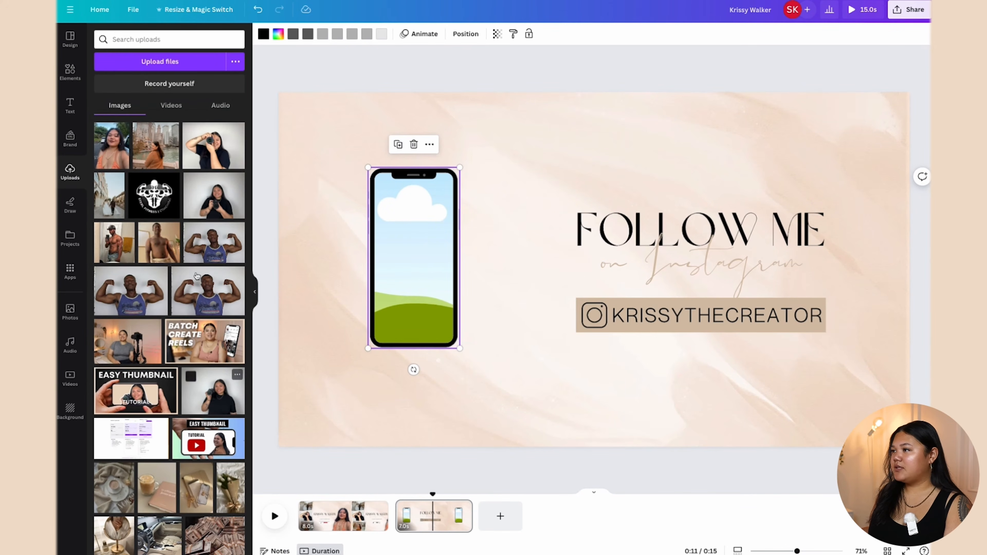
pyautogui.click(174, 105)
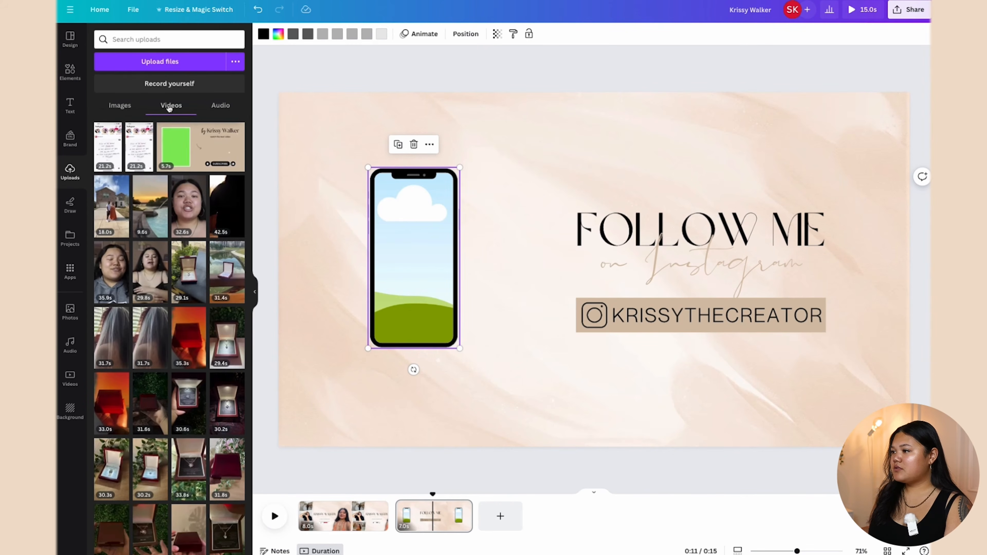
pyautogui.moveTo(139, 155); pyautogui.dragTo(409, 222)
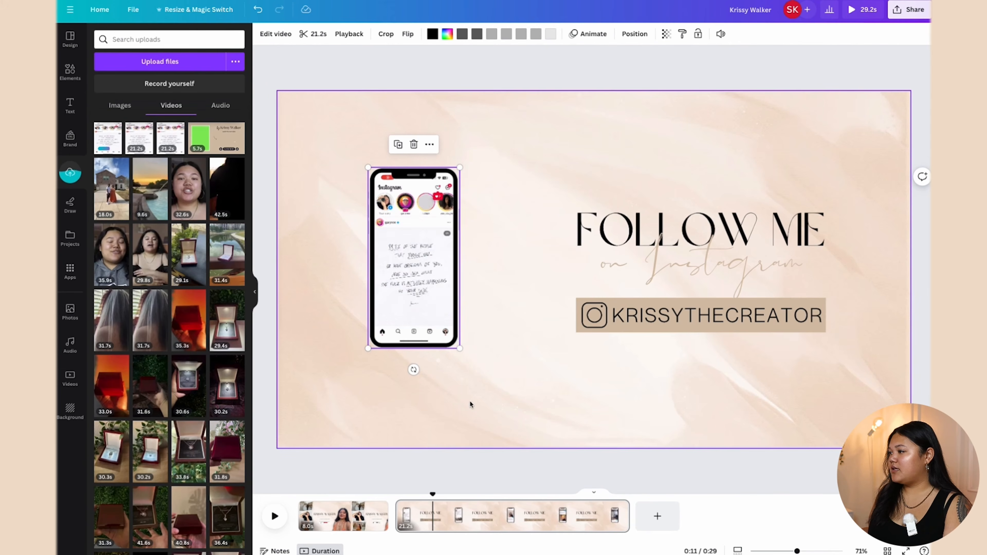
pyautogui.moveTo(459, 348); pyautogui.dragTo(545, 482)
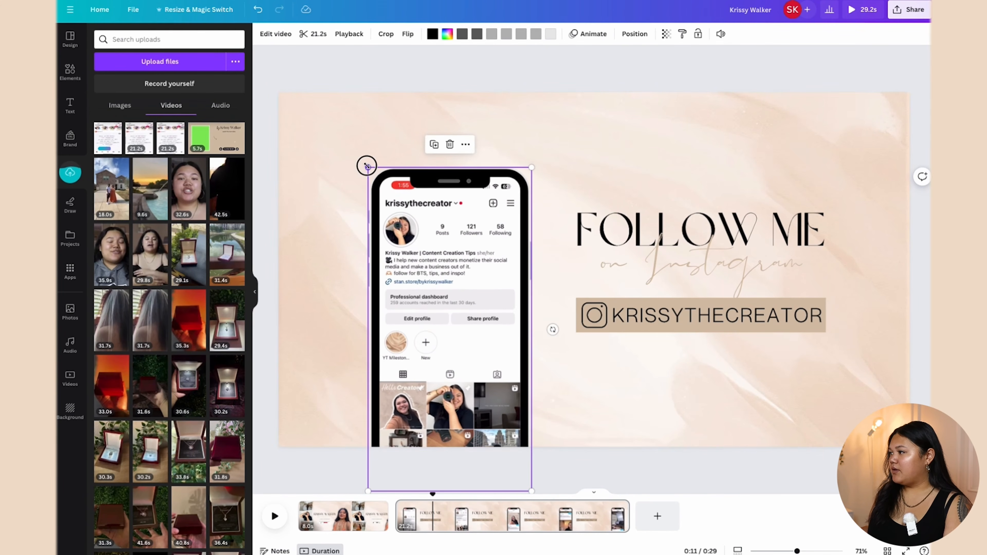
pyautogui.moveTo(367, 167); pyautogui.dragTo(288, 132)
pyautogui.moveTo(440, 231); pyautogui.dragTo(419, 239)
pyautogui.click(361, 84)
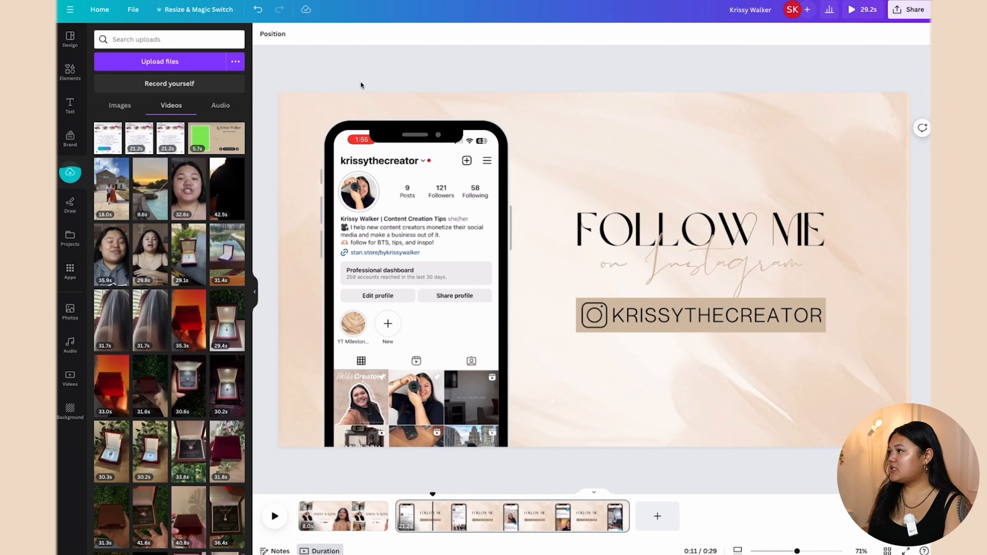
pyautogui.moveTo(436, 201); pyautogui.dragTo(438, 202)
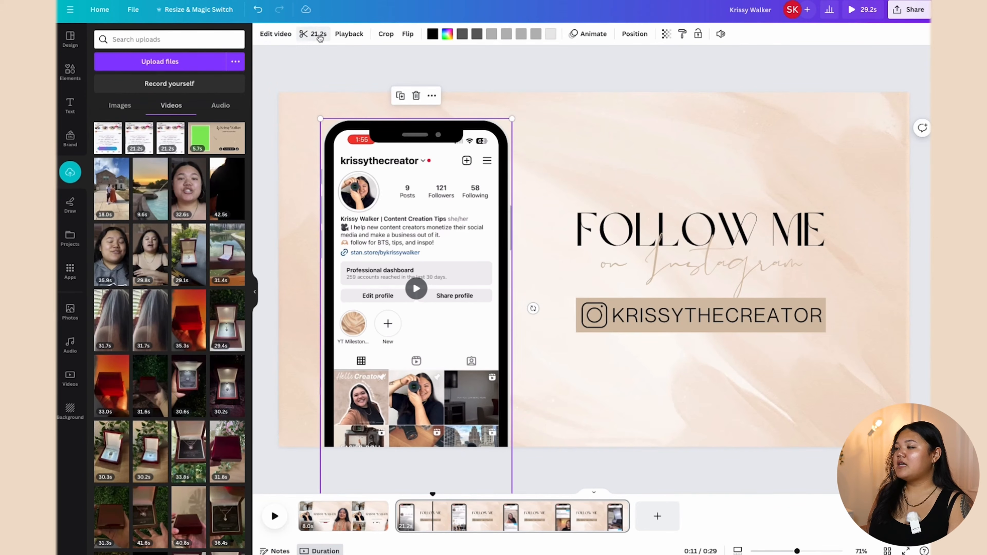
pyautogui.click(310, 35)
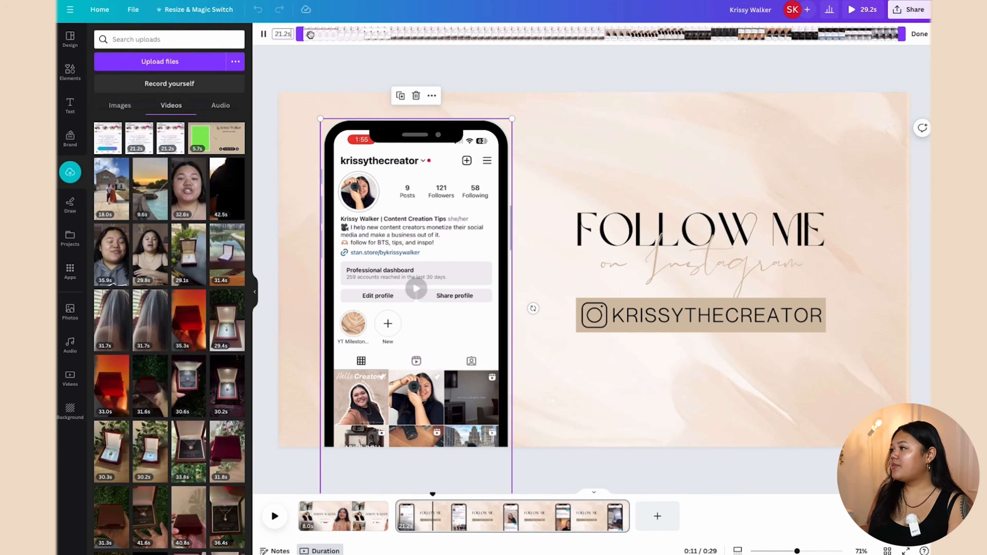
pyautogui.moveTo(302, 35); pyautogui.dragTo(604, 47)
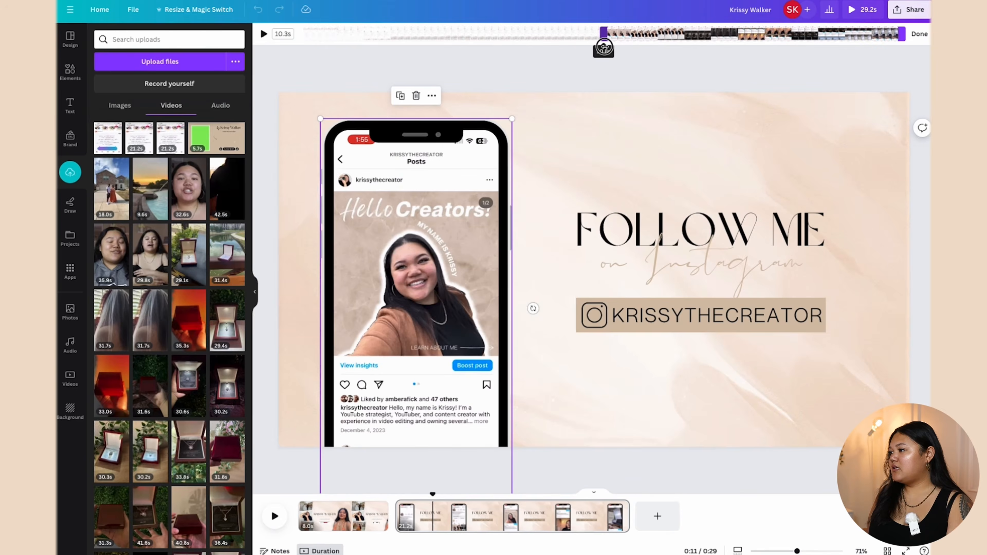
pyautogui.moveTo(904, 35); pyautogui.dragTo(621, 43)
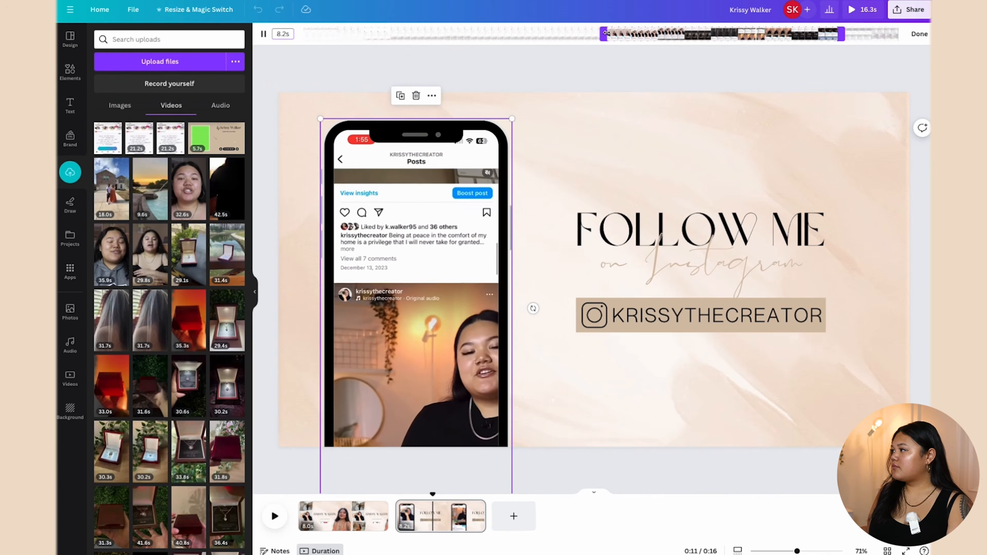
pyautogui.moveTo(603, 34); pyautogui.dragTo(636, 33)
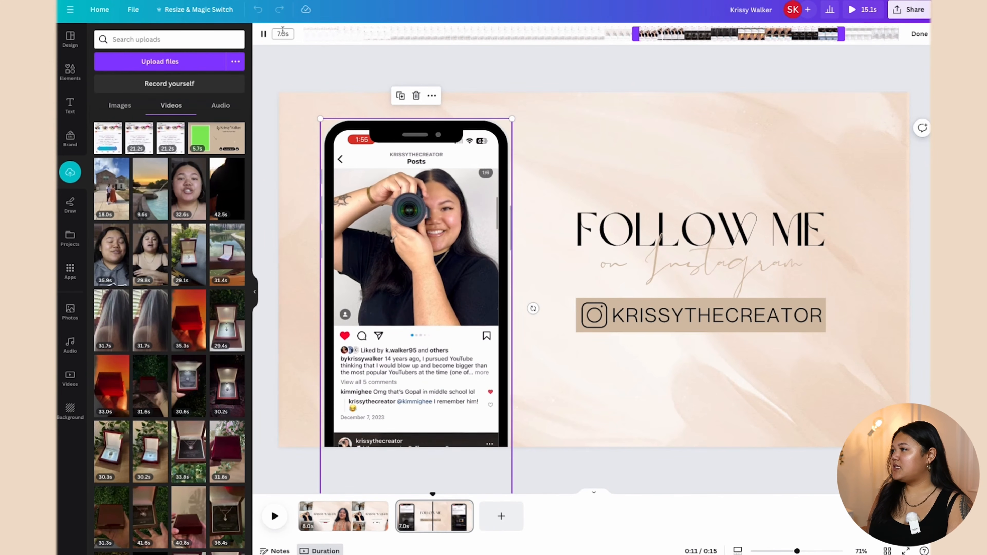
pyautogui.click(919, 34)
pyautogui.click(507, 480)
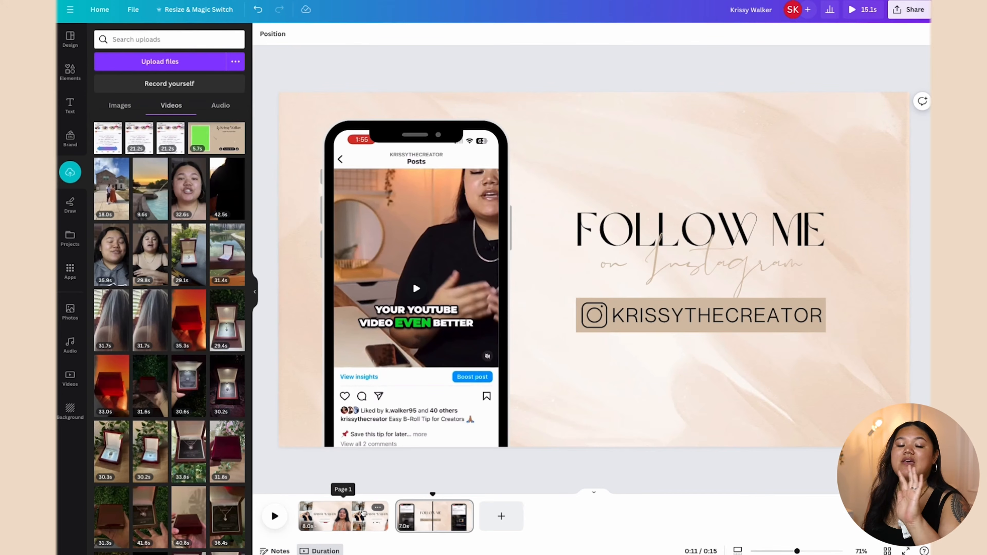
pyautogui.click(345, 515)
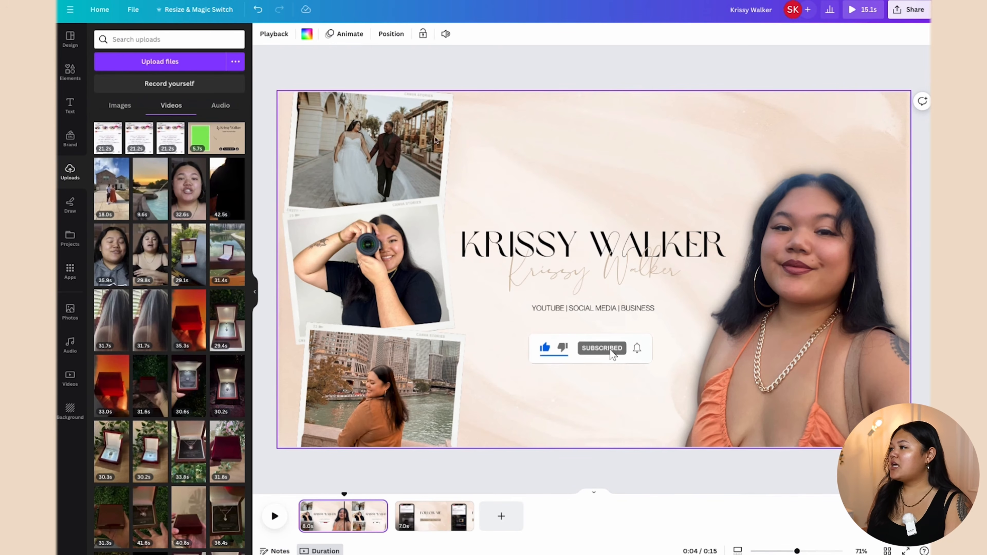
# Step: Apply the Simple page animation, playing on enter, to all pages and rewind to 0:00
pyautogui.click(375, 147)
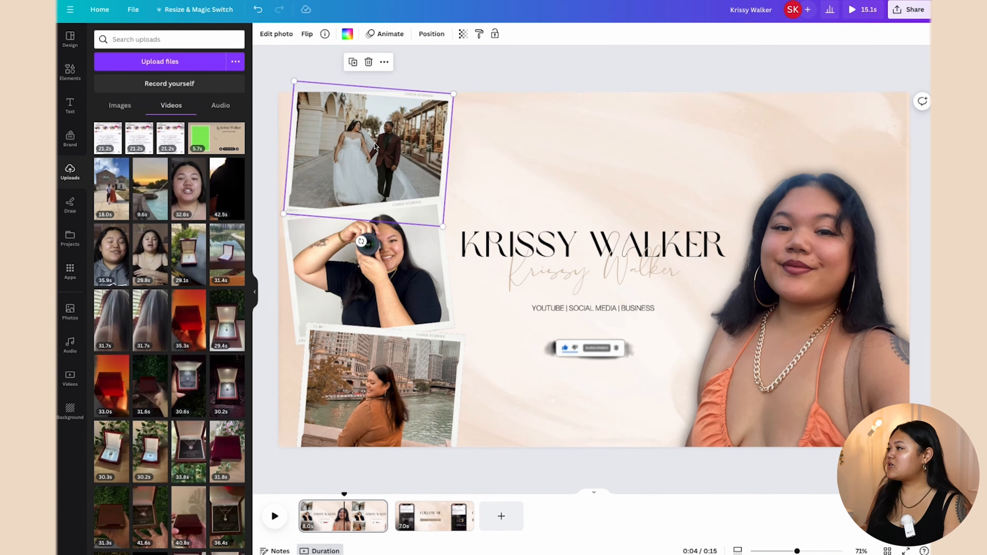
pyautogui.click(386, 36)
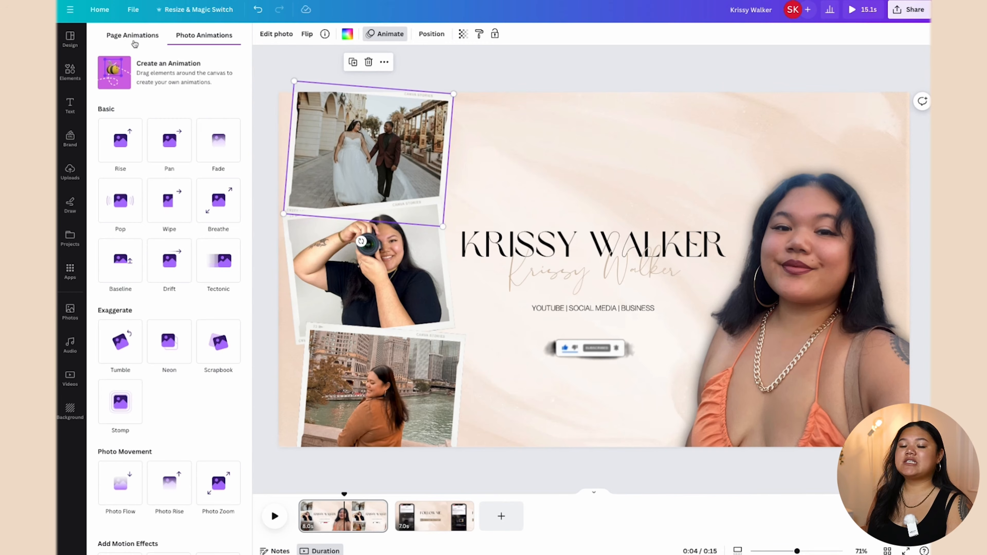
pyautogui.click(135, 41)
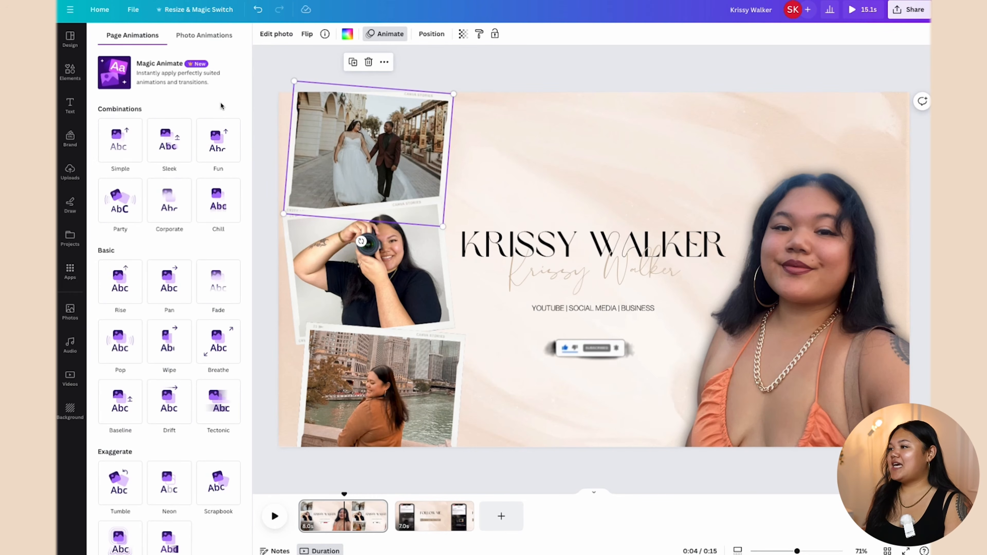
pyautogui.scroll(-3, 218, 190)
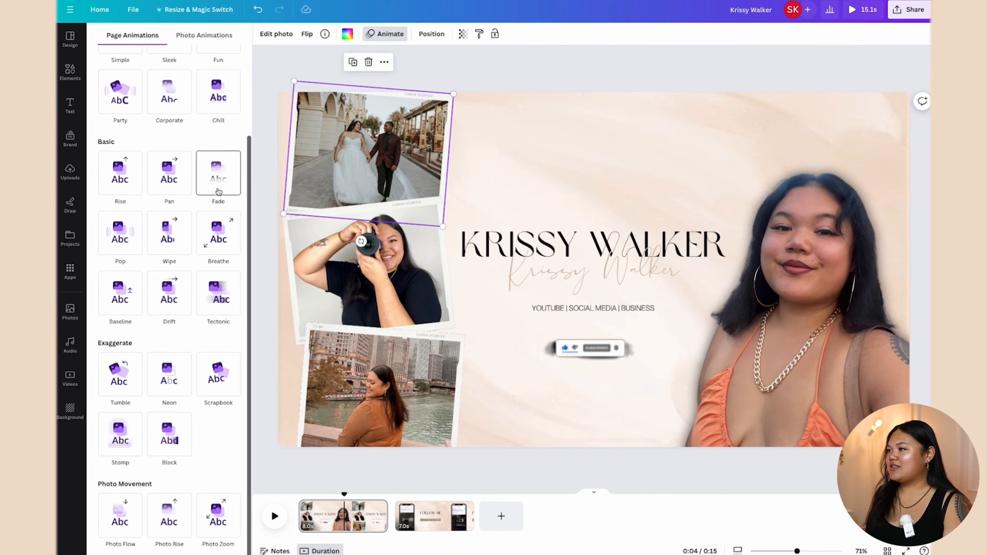
pyautogui.scroll(3, 218, 187)
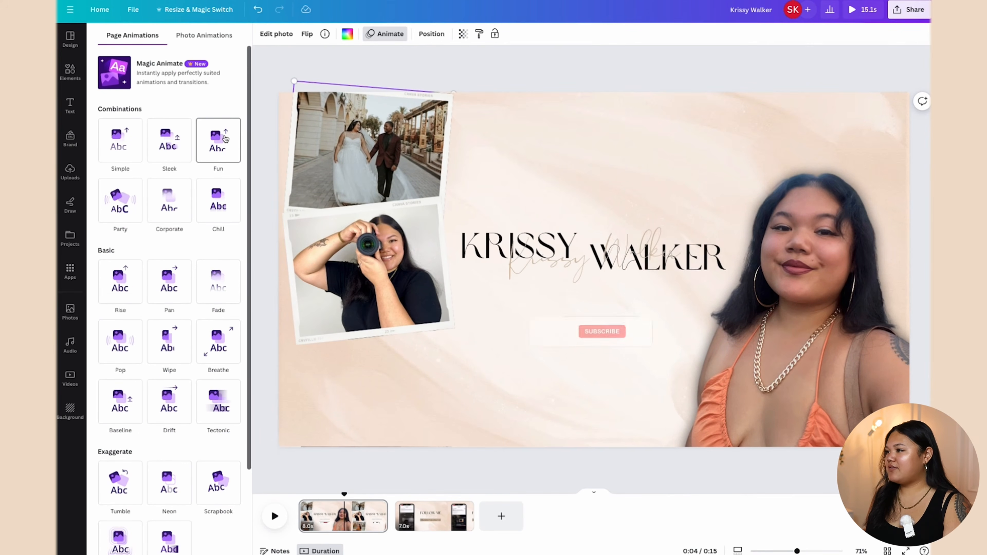
pyautogui.scroll(-1, 225, 138)
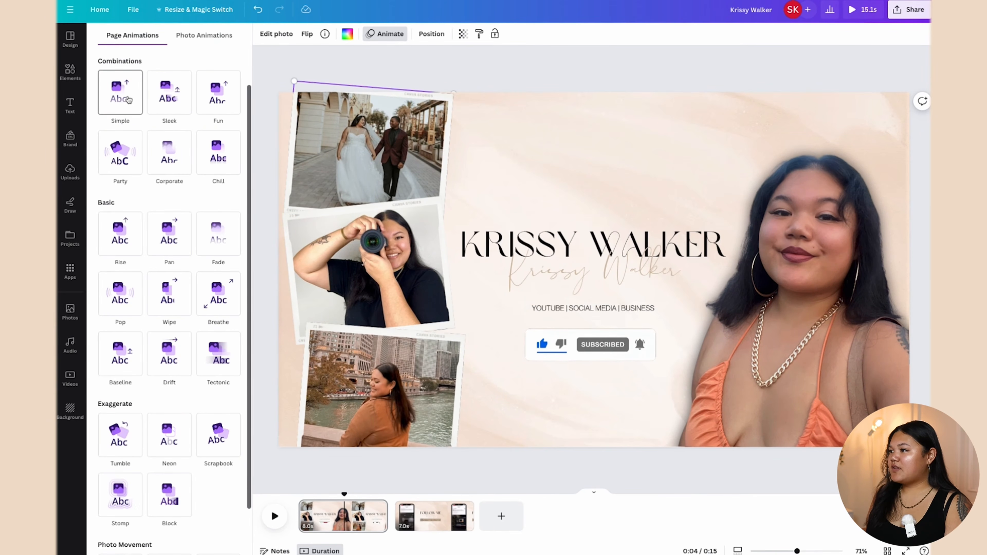
pyautogui.click(129, 100)
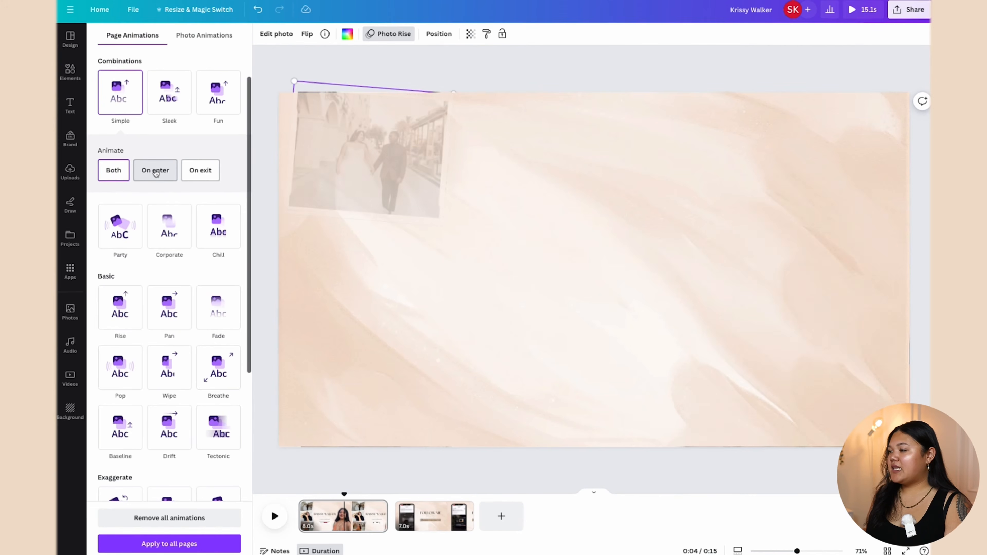
pyautogui.click(155, 171)
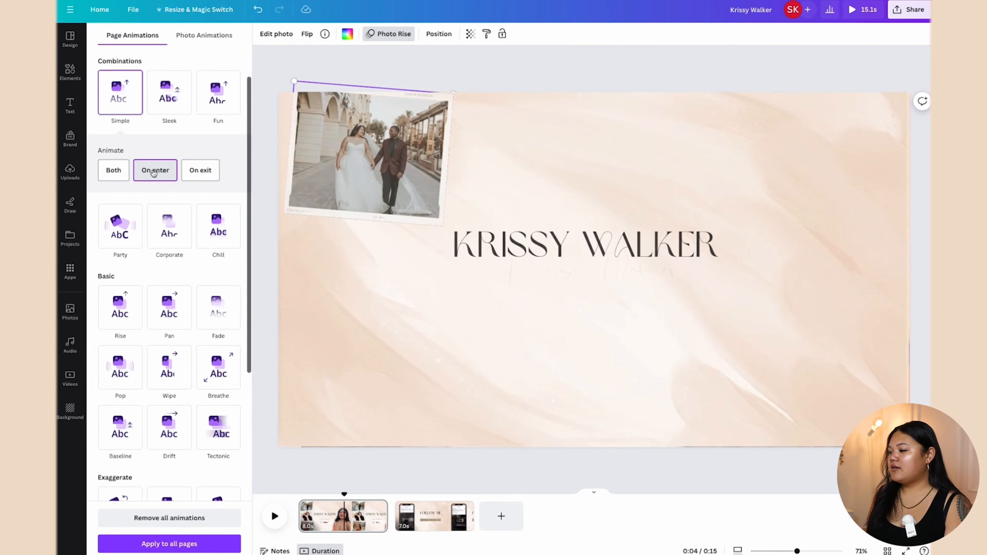
pyautogui.scroll(-5, 202, 385)
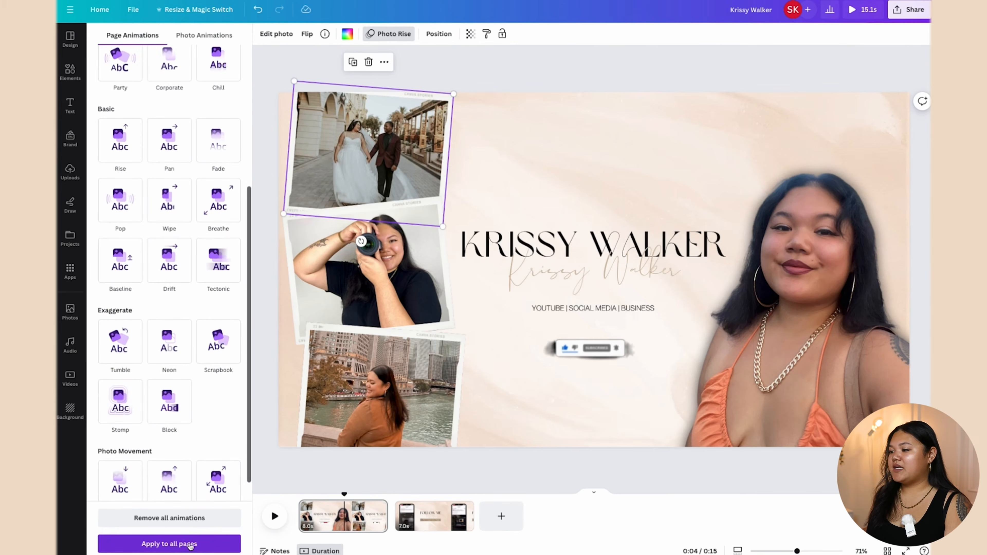
pyautogui.click(165, 542)
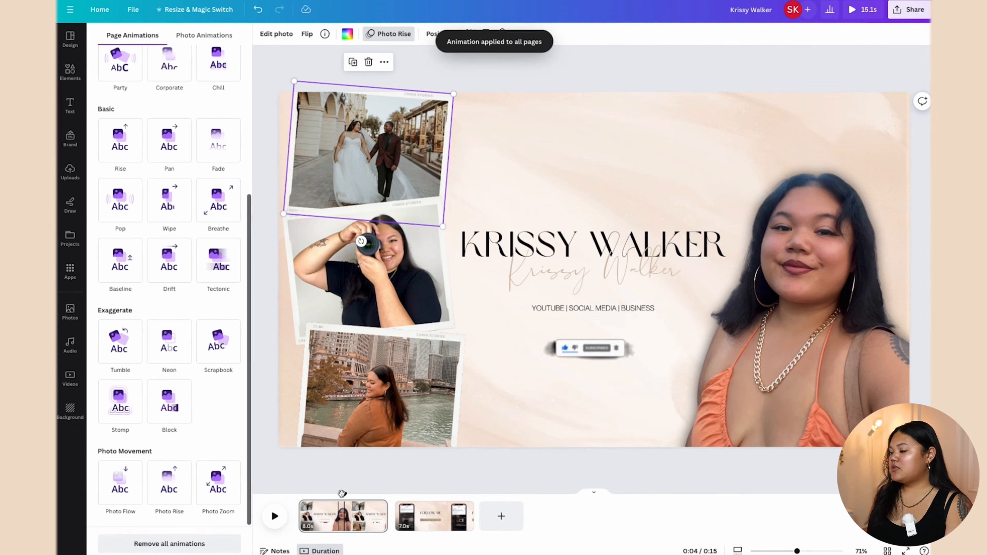
pyautogui.moveTo(342, 490); pyautogui.dragTo(281, 500)
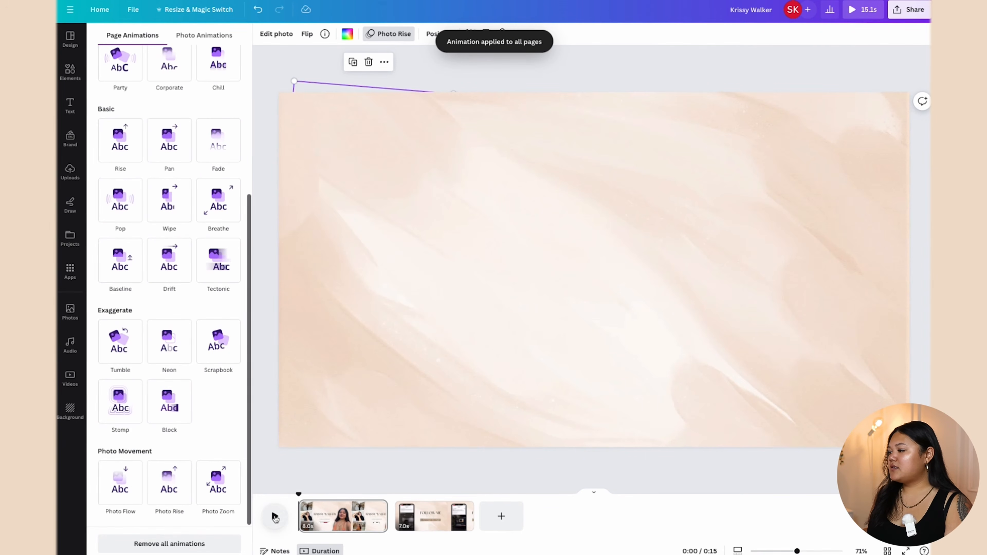
# Step: Preview the animation, then shrink the KRISSYTHECREATOR handle and the Instagram icon to 57×57
pyautogui.click(275, 516)
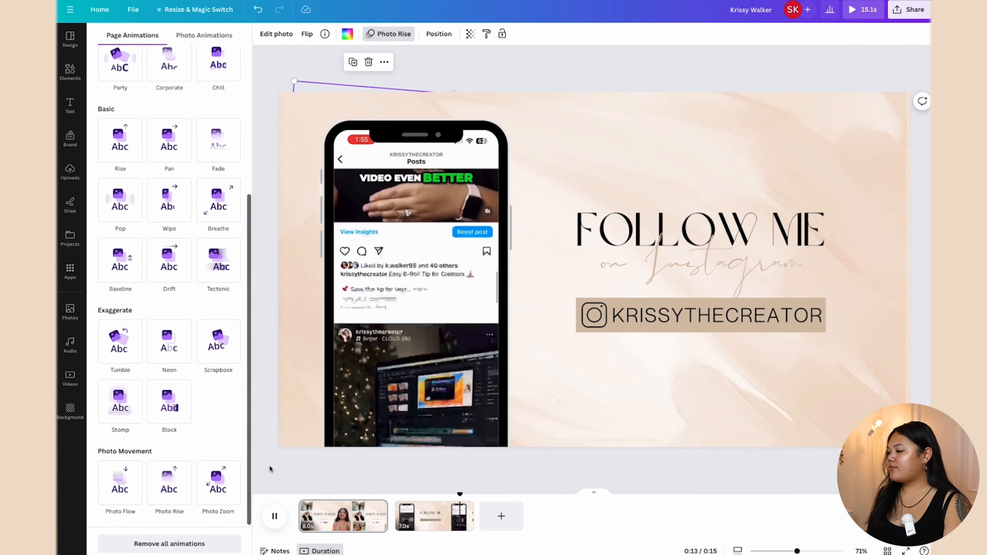
pyautogui.click(761, 352)
pyautogui.click(770, 320)
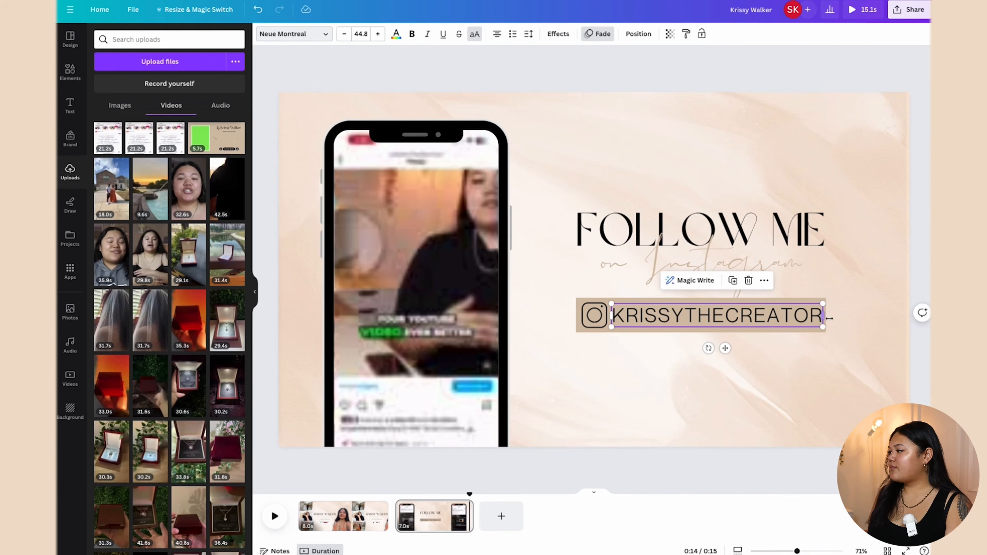
pyautogui.moveTo(823, 326); pyautogui.dragTo(806, 328)
pyautogui.click(586, 315)
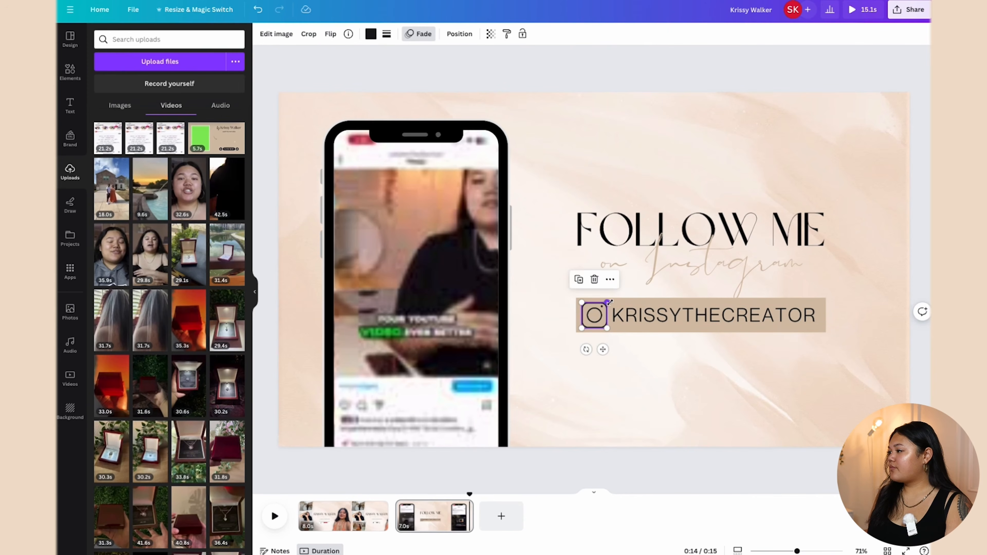
pyautogui.moveTo(606, 304); pyautogui.dragTo(602, 317)
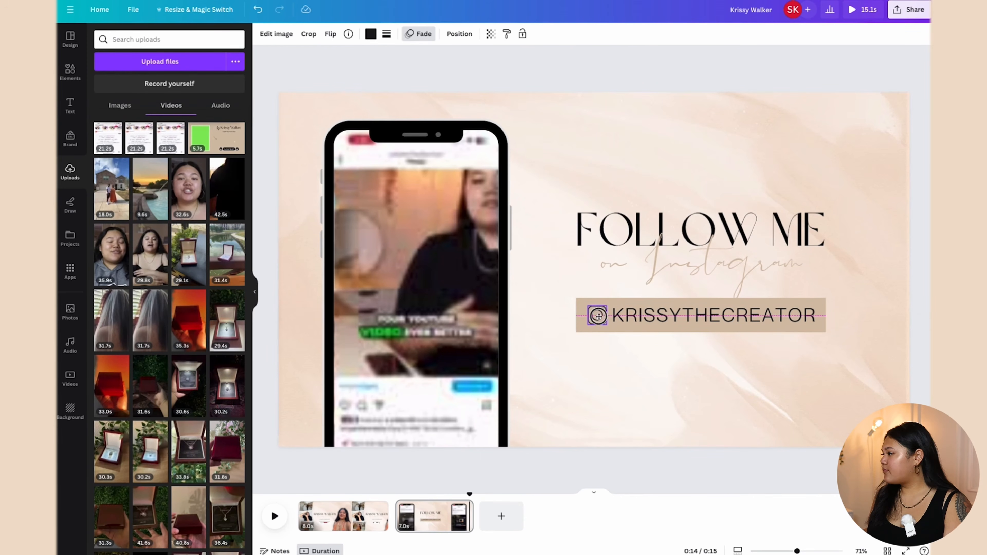
pyautogui.click(768, 373)
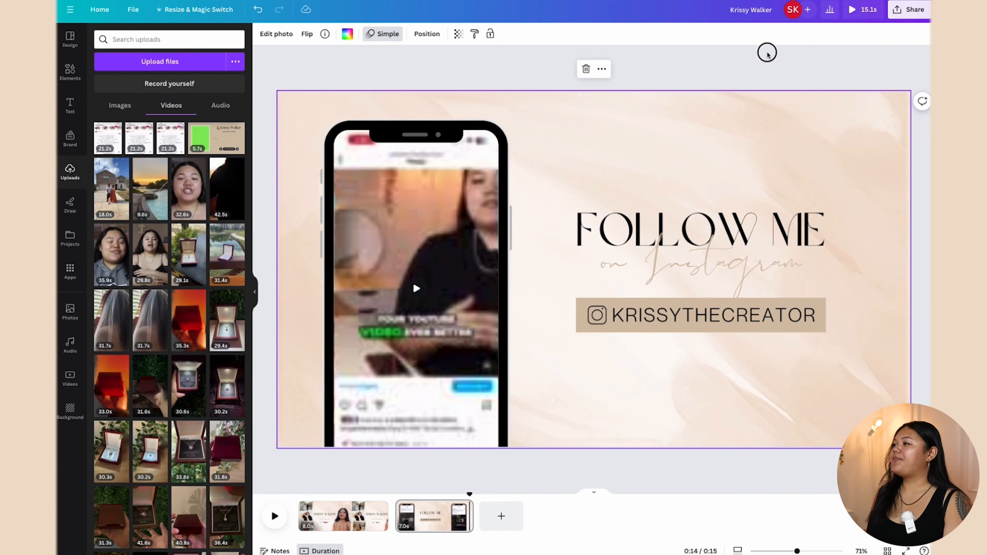
pyautogui.click(761, 66)
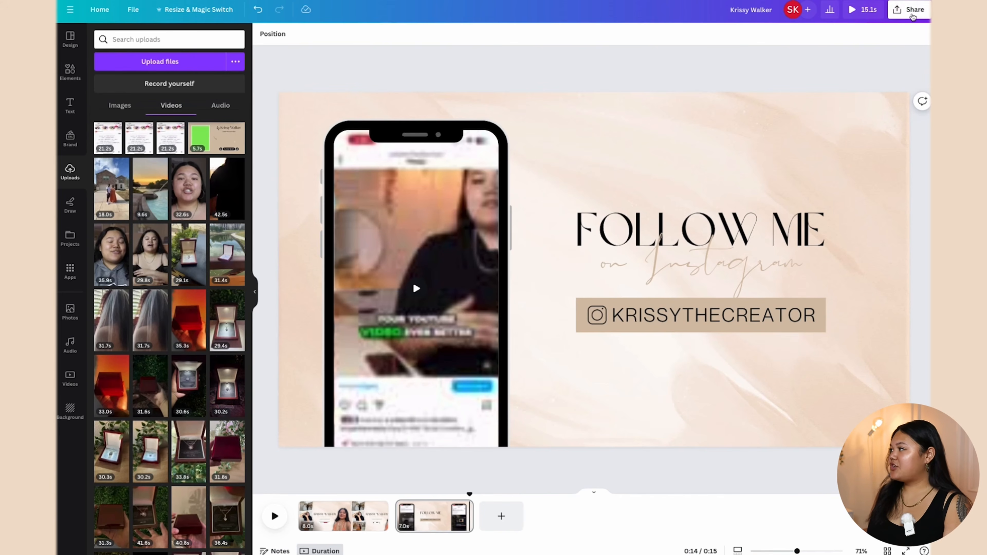
# Step: Download all 2 pages as an MP4 Video from Share > Download
pyautogui.click(909, 10)
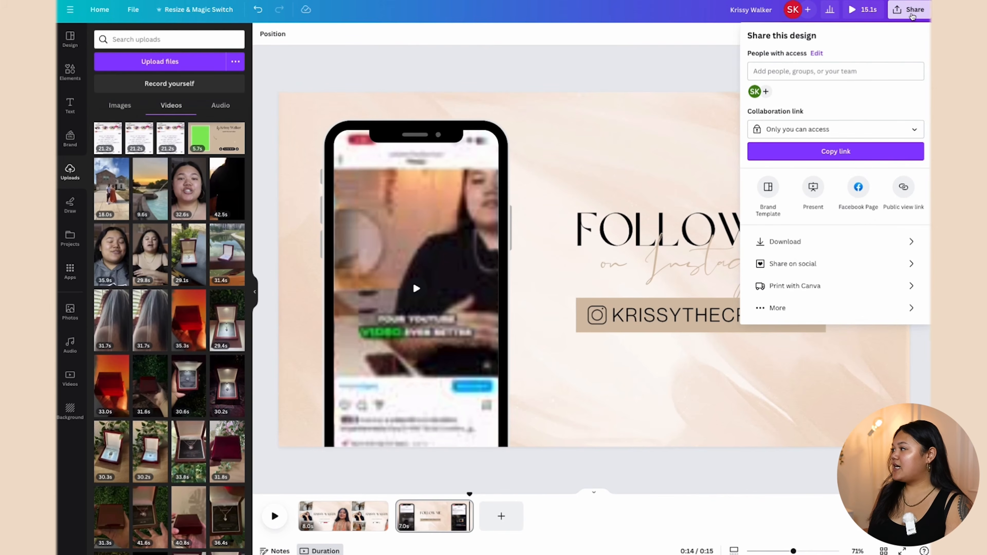
pyautogui.click(804, 242)
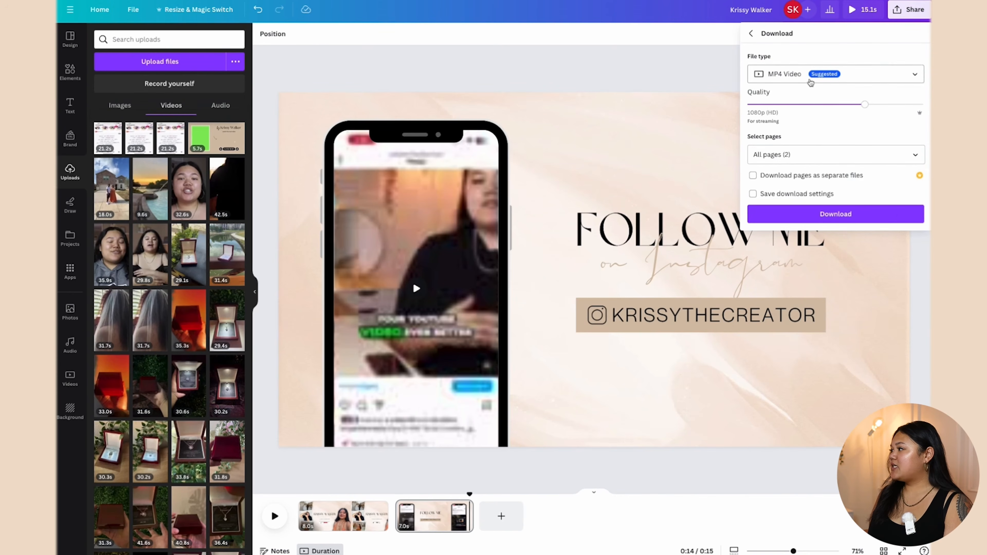
pyautogui.click(801, 74)
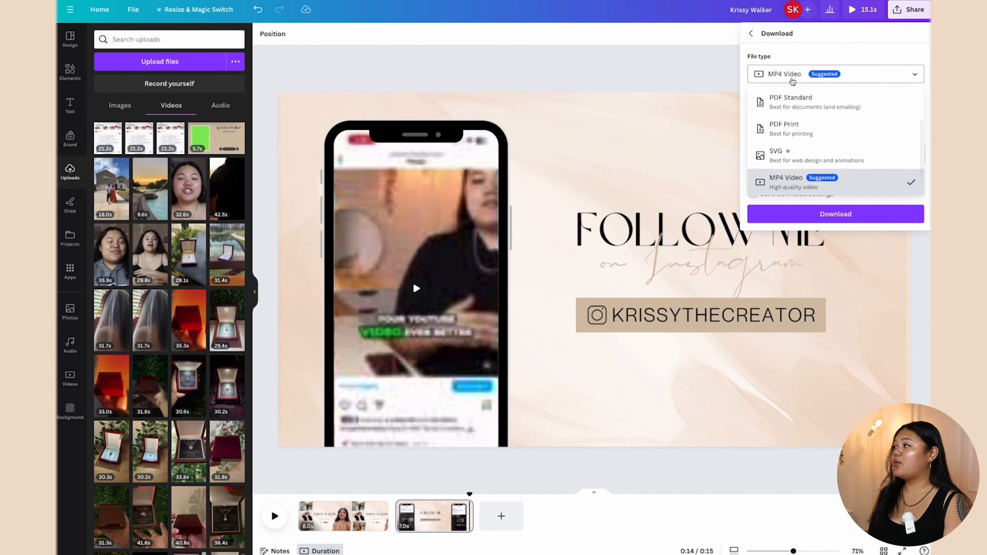
pyautogui.click(844, 216)
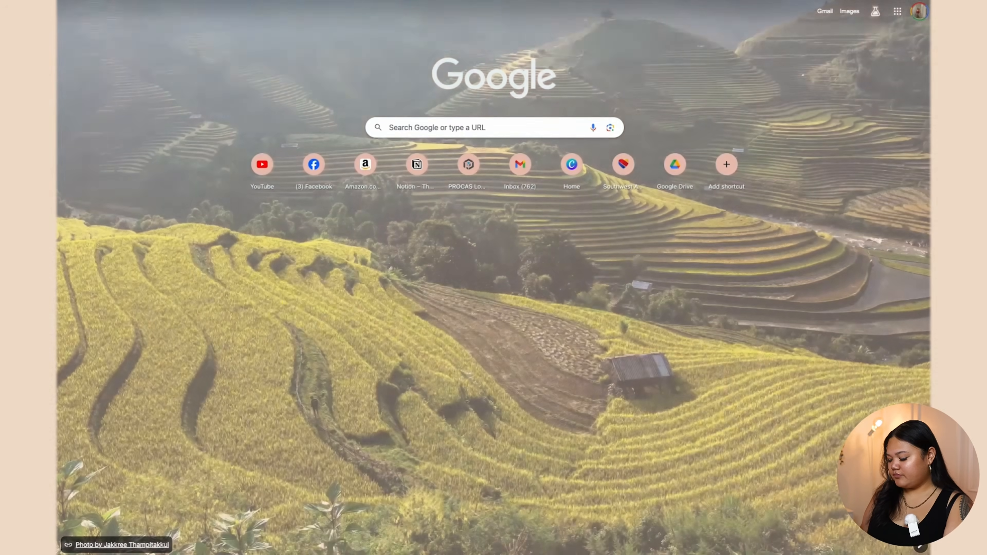
# Step: Search Envato Elements audio in the Music category for 'lofi hip hop' and scroll the results
pyautogui.write('envato')
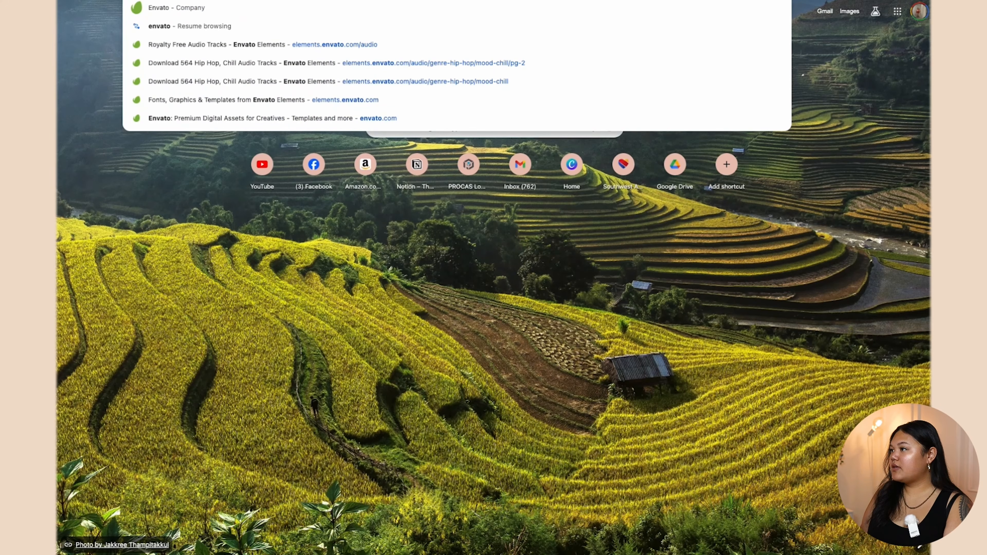
pyautogui.click(530, 44)
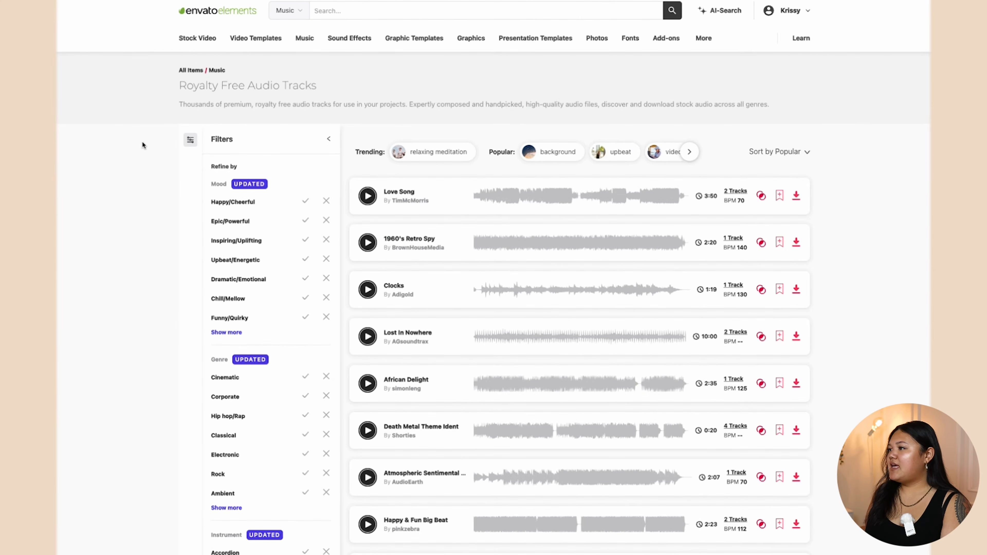
pyautogui.click(299, 11)
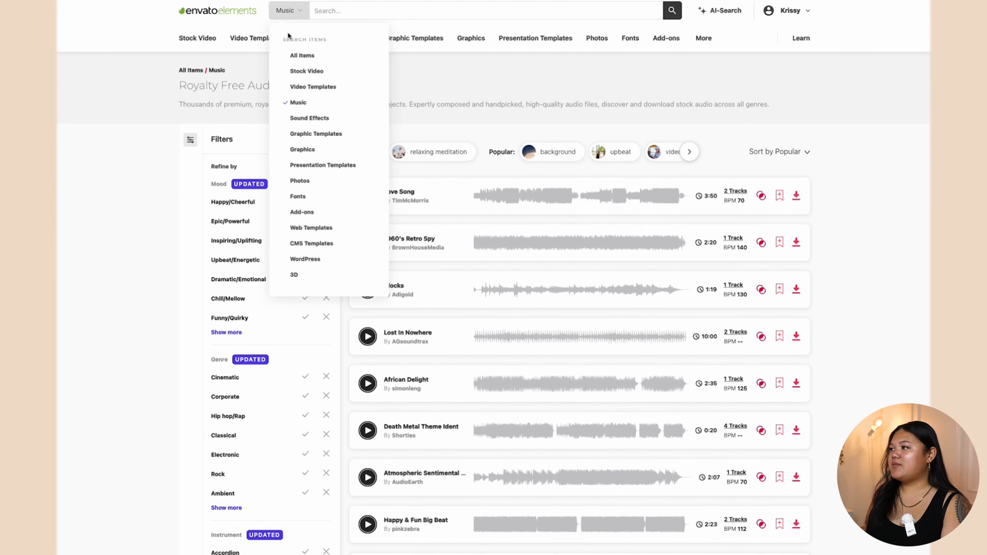
pyautogui.click(303, 106)
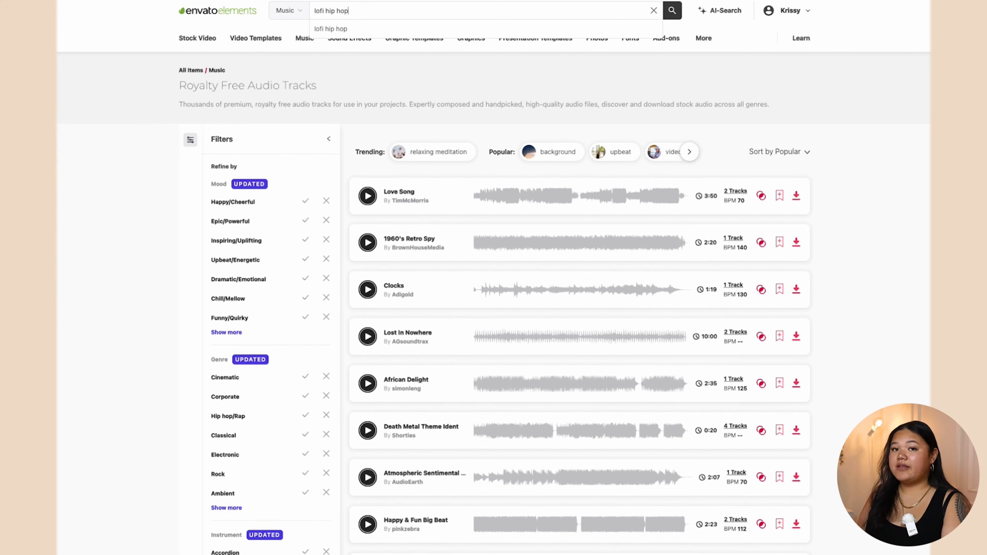
pyautogui.press('Return')
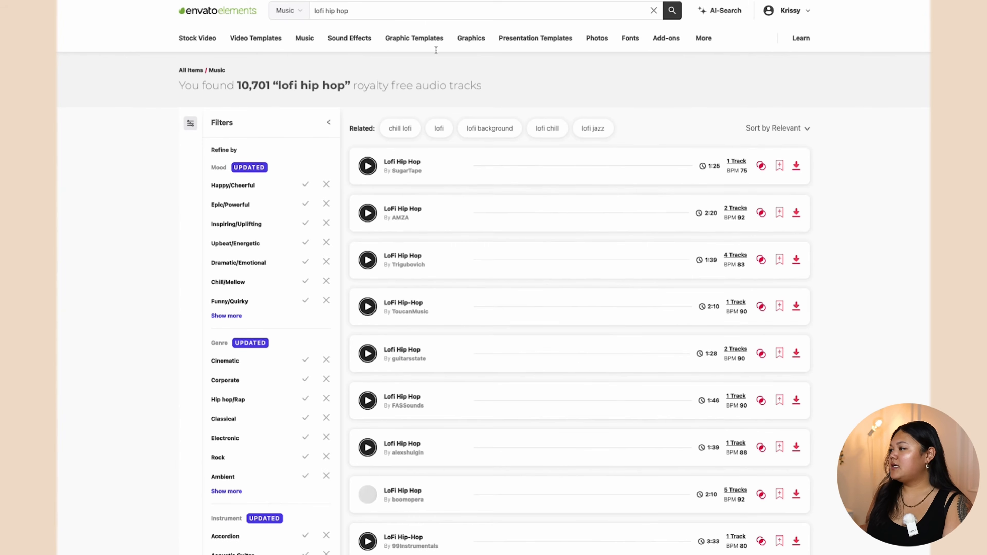
pyautogui.scroll(-1, 487, 142)
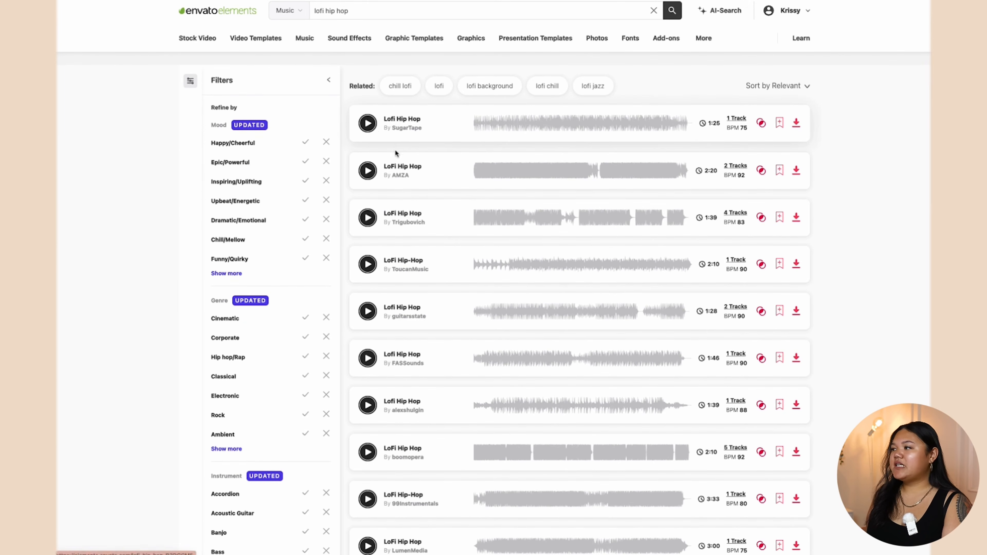
pyautogui.scroll(-2, 396, 152)
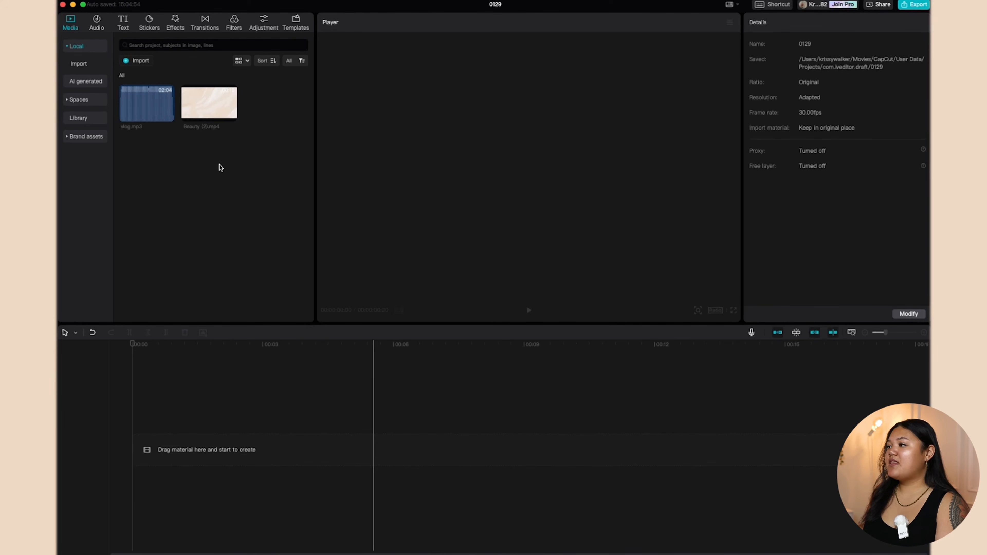
# Step: Add Beauty (2).mp4 and vlog.mp3 to the timeline and lower the music to about -8 dB
pyautogui.click(210, 113)
pyautogui.moveTo(211, 110); pyautogui.dragTo(155, 451)
pyautogui.click(136, 113)
pyautogui.moveTo(136, 114); pyautogui.dragTo(134, 484)
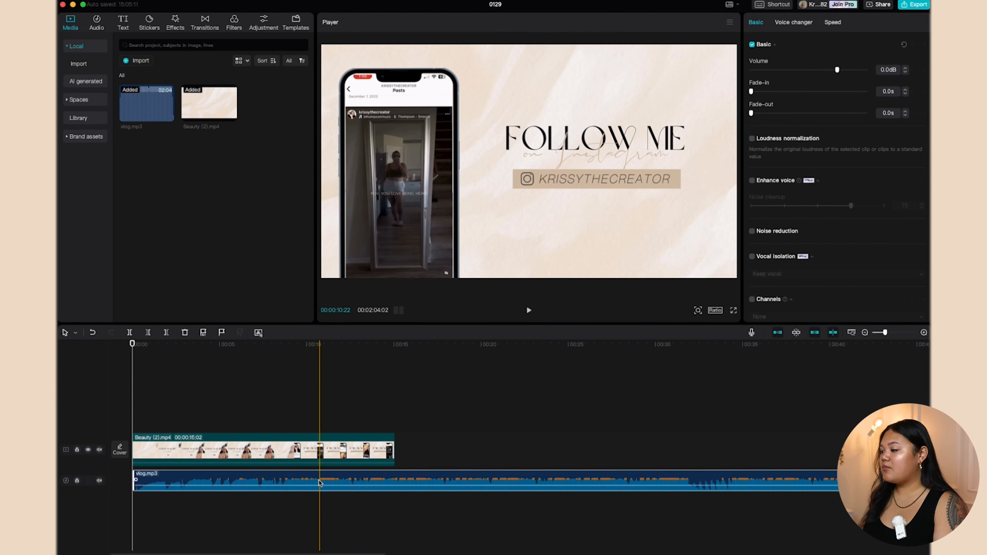
pyautogui.moveTo(332, 481); pyautogui.dragTo(331, 488)
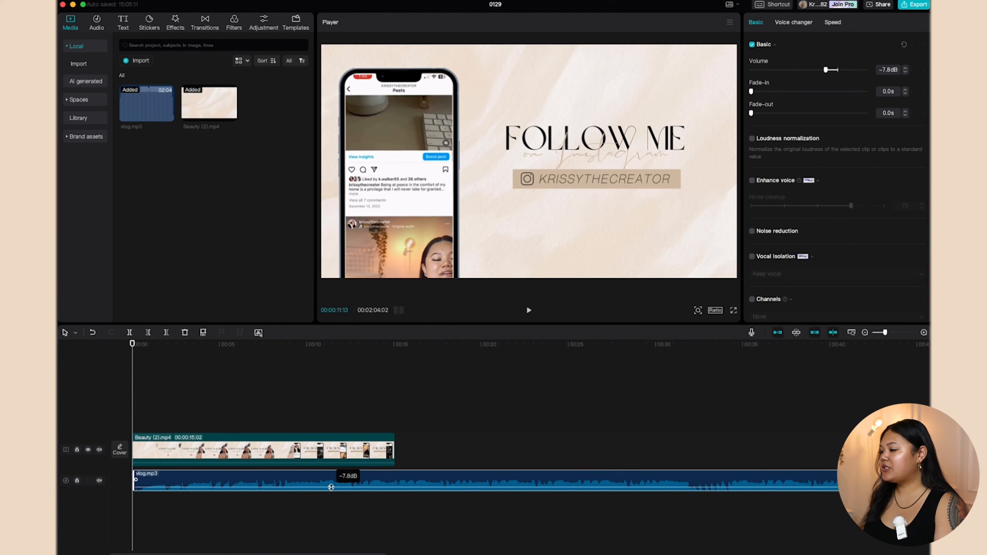
pyautogui.click(129, 411)
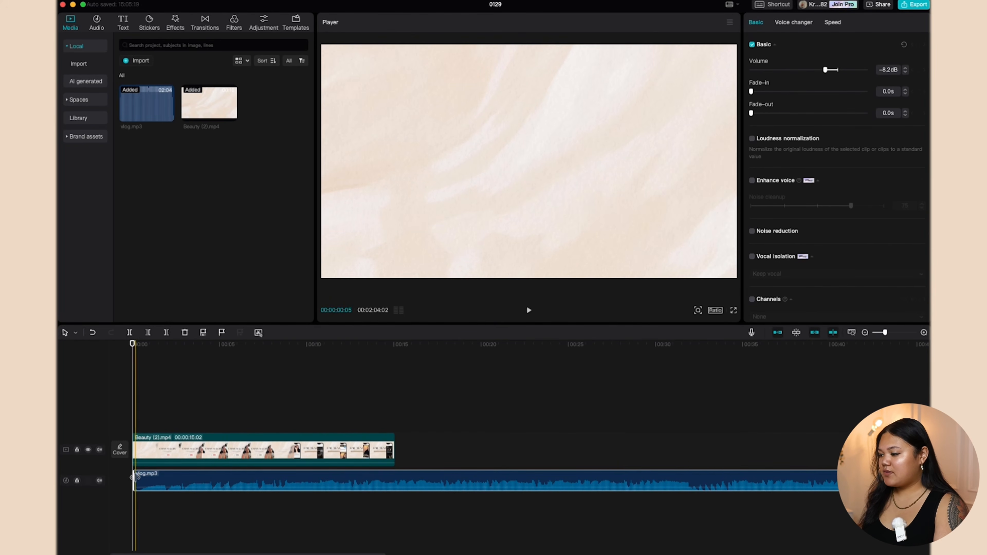
# Step: Start vlog.mp3 at 0, trim it at the 15-second intro's end, then open Export
pyautogui.moveTo(142, 477); pyautogui.dragTo(133, 477)
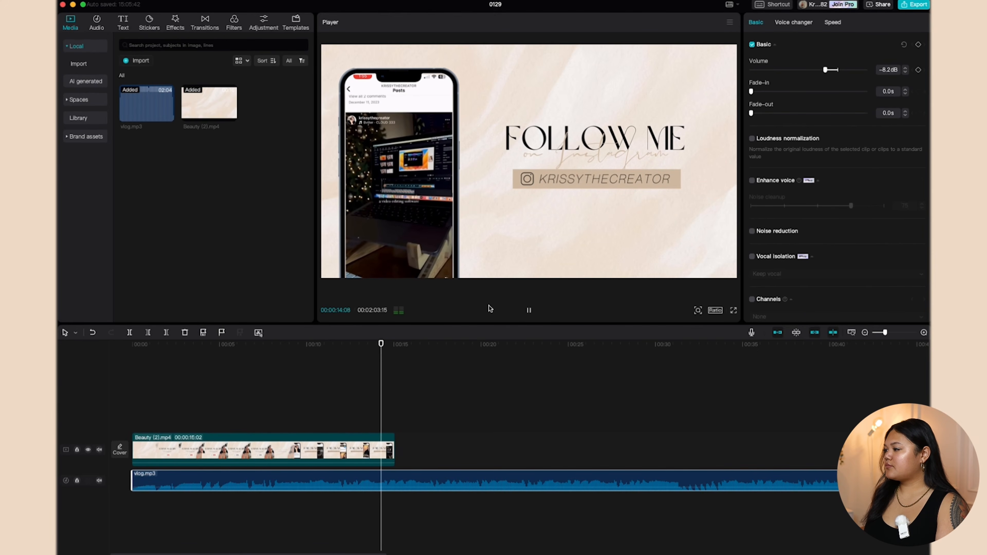
pyautogui.click(528, 310)
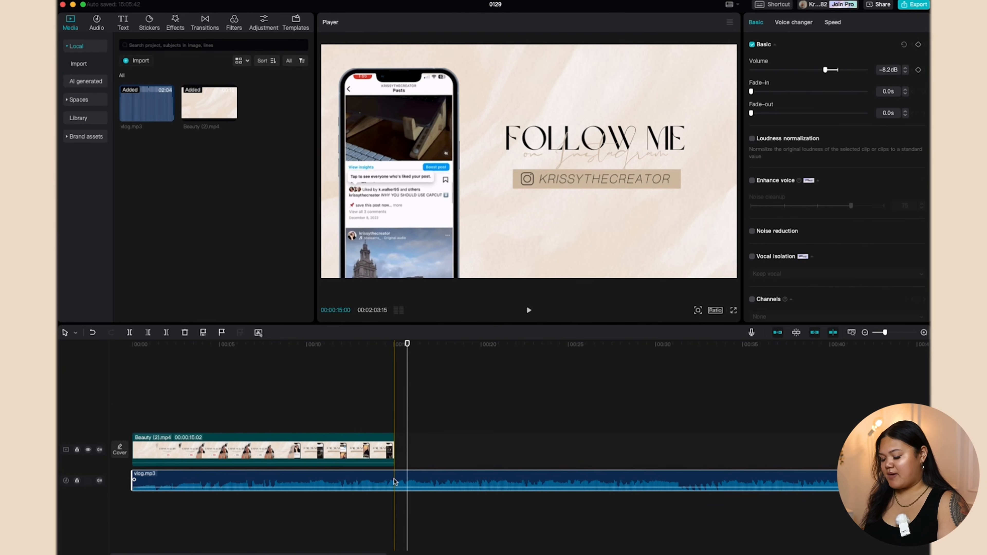
pyautogui.press('super+b')
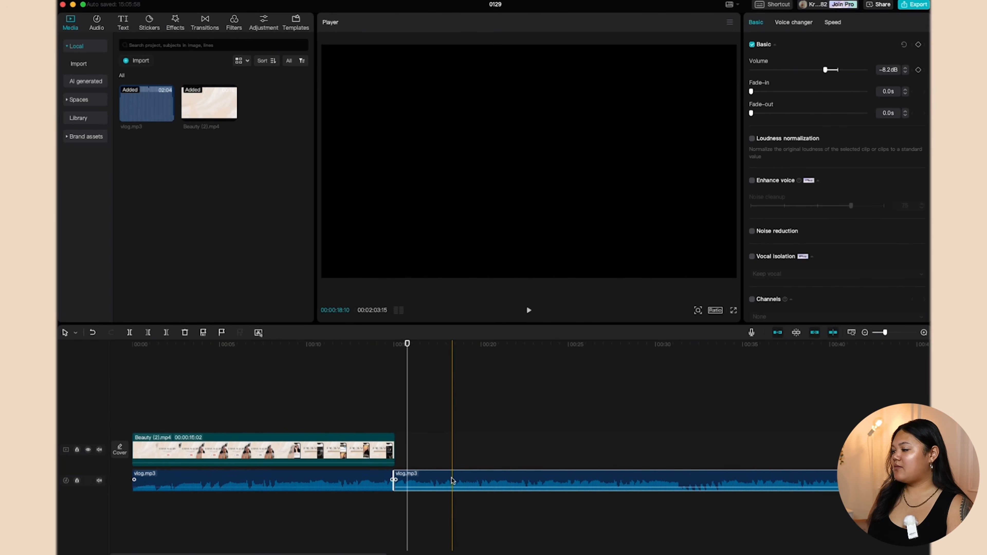
pyautogui.press('Delete')
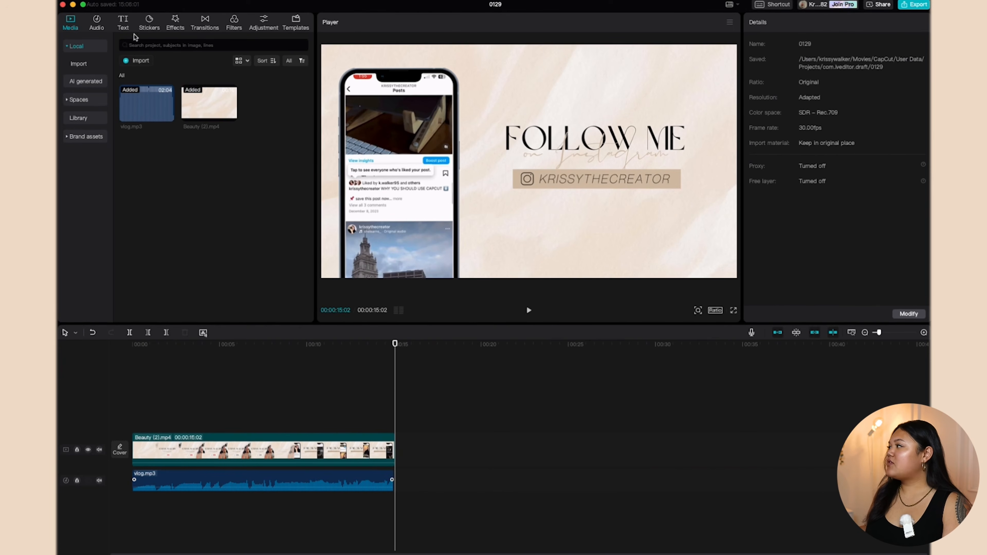
pyautogui.click(910, 7)
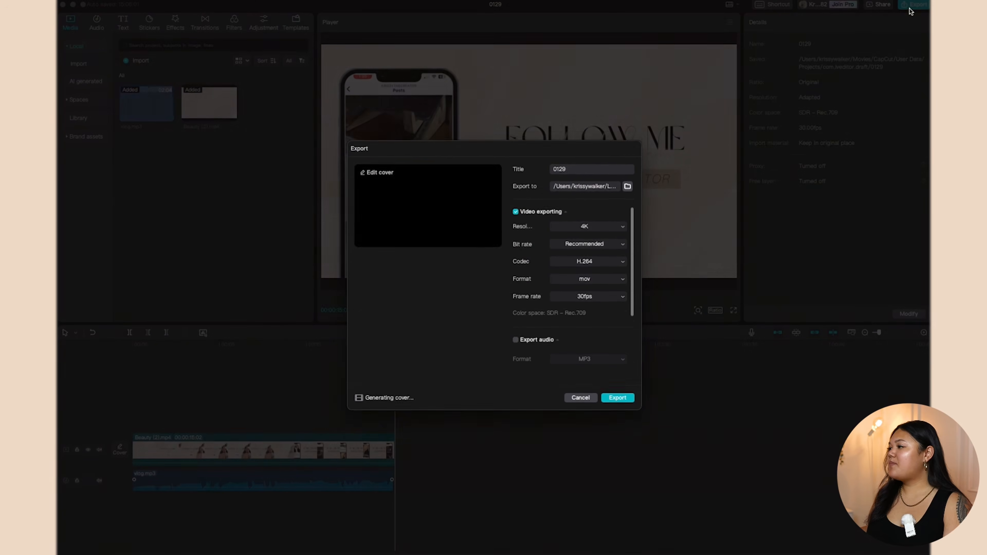